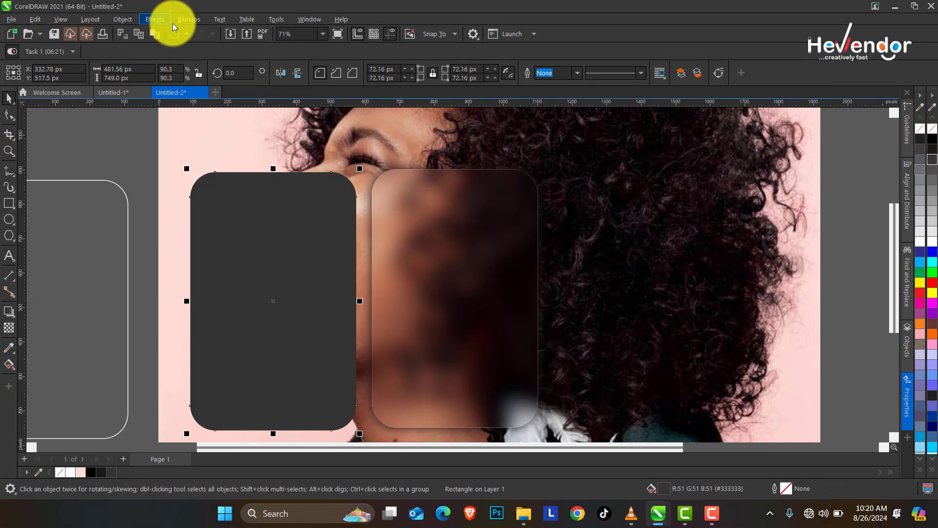
- Apply the Stone bitmap texture with the Concrete preset to the dark card
{"action": "left_click", "coordinate": [188, 19]}
{"action": "mouse_move", "coordinate": [191, 211]}
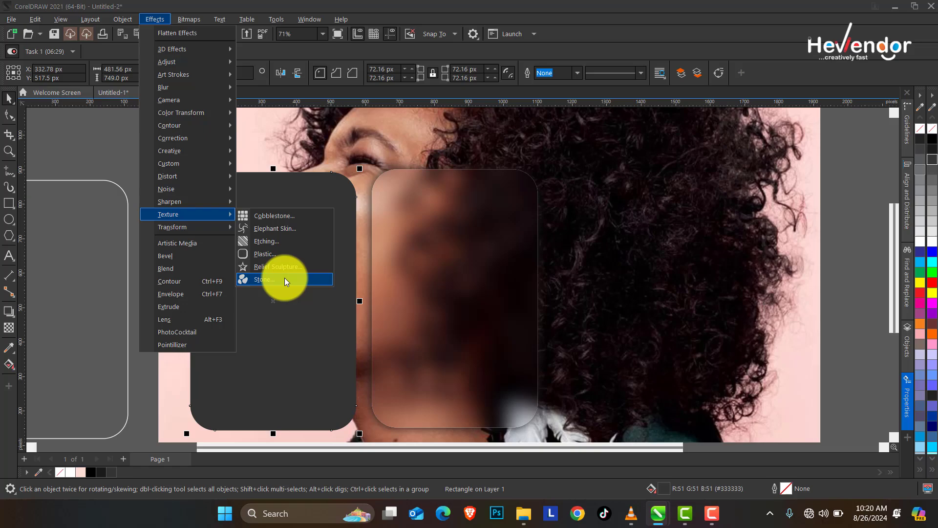
{"action": "left_click", "coordinate": [282, 278]}
{"action": "left_click", "coordinate": [493, 298]}
{"action": "left_click", "coordinate": [448, 358]}
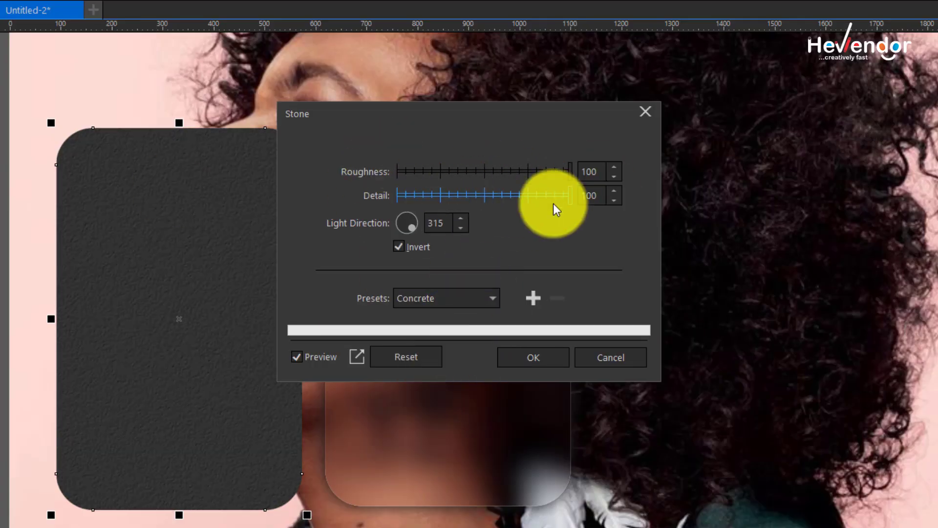
{"action": "key", "text": "Return"}
- Give the card uniform transparency and a 50% black fill, then return to the Welcome Screen
{"action": "left_click", "coordinate": [9, 328]}
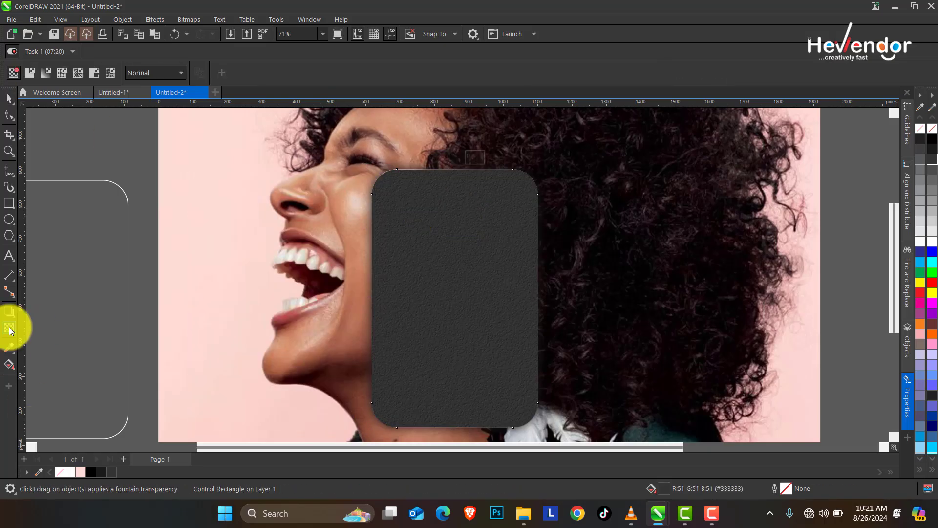
{"action": "left_click", "coordinate": [29, 73]}
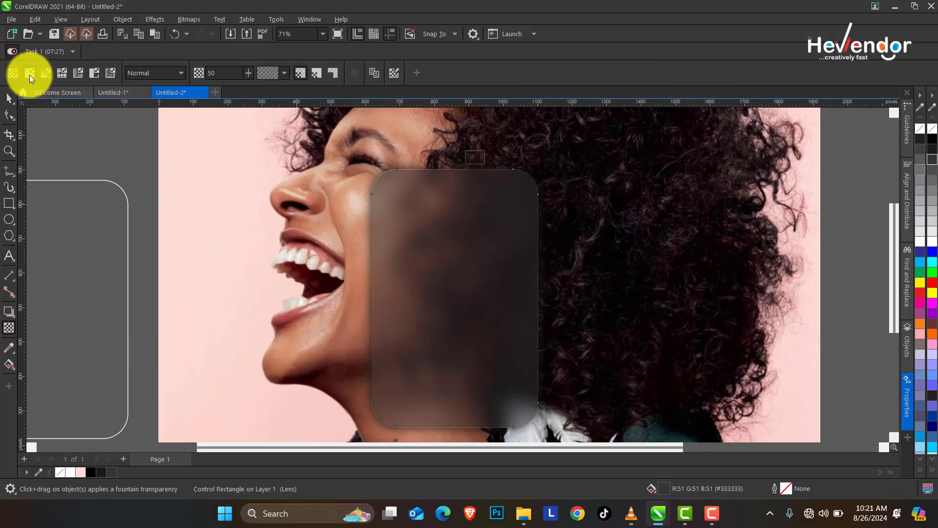
{"action": "left_click", "coordinate": [11, 156]}
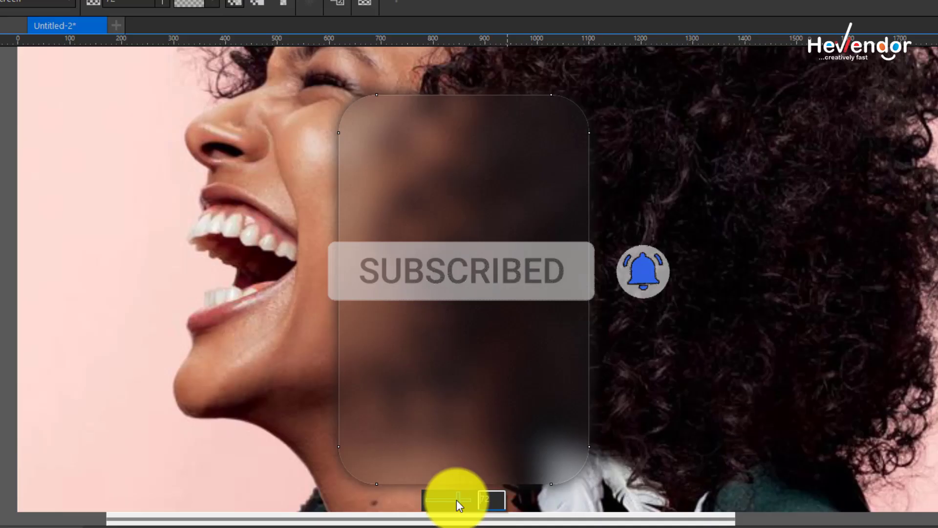
{"action": "left_click", "coordinate": [920, 283]}
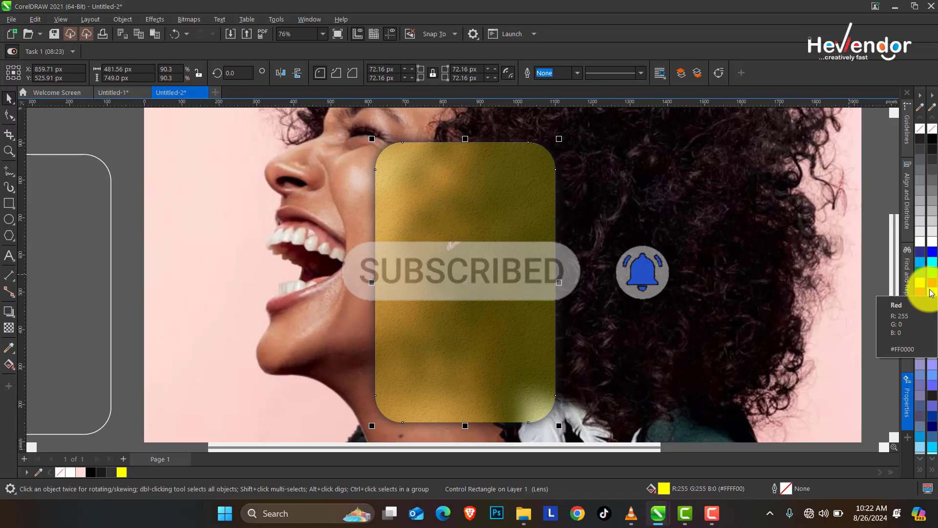
{"action": "left_click", "coordinate": [931, 195]}
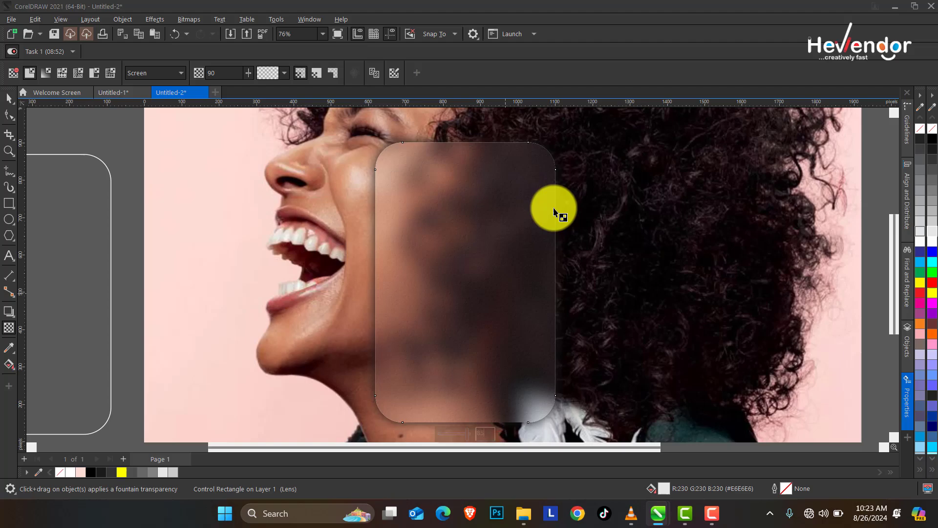
{"action": "left_click", "coordinate": [80, 222]}
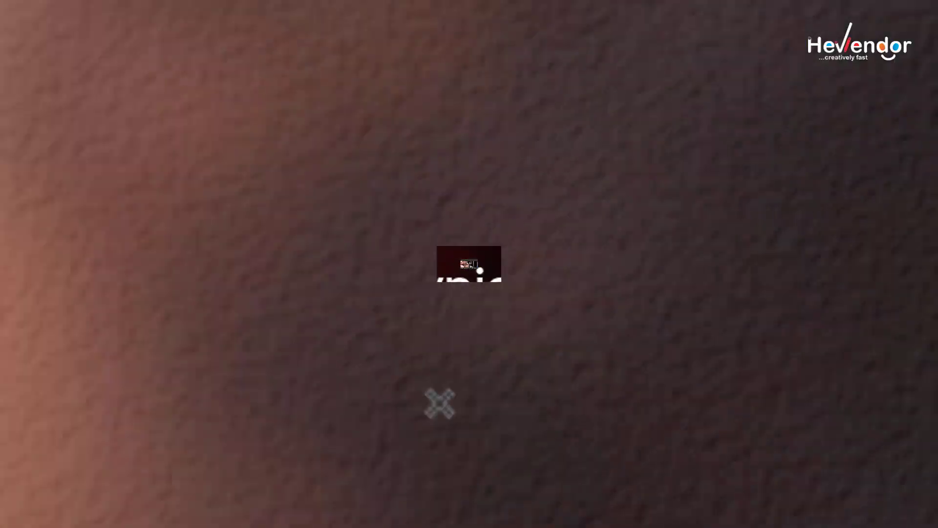
{"action": "left_click", "coordinate": [64, 97]}
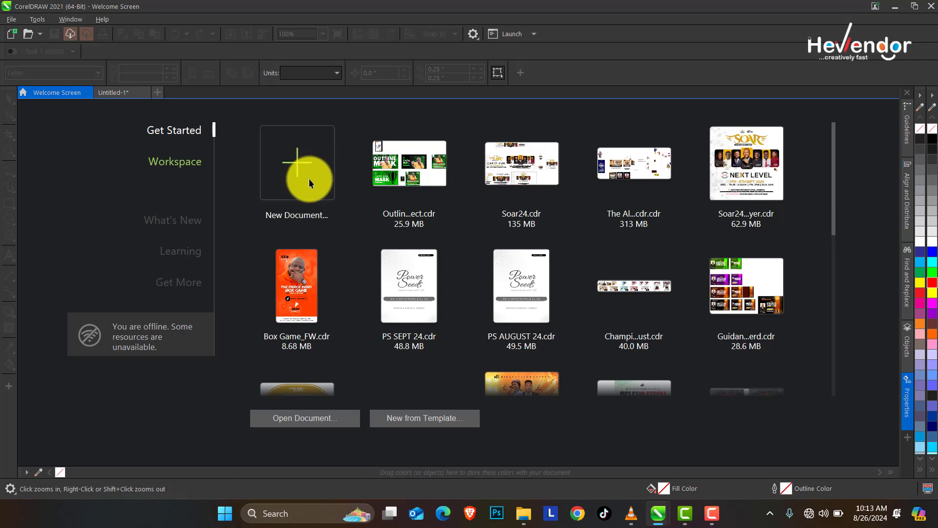
- Create the new landscape document Untitled-2 with width 1920 px and height 1080 px
{"action": "left_click", "coordinate": [309, 179]}
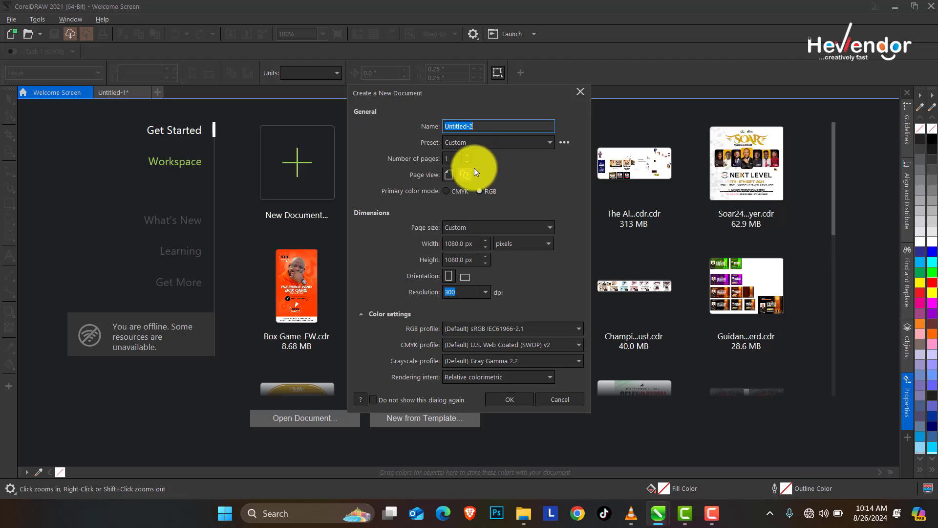
{"action": "left_click", "coordinate": [475, 259]}
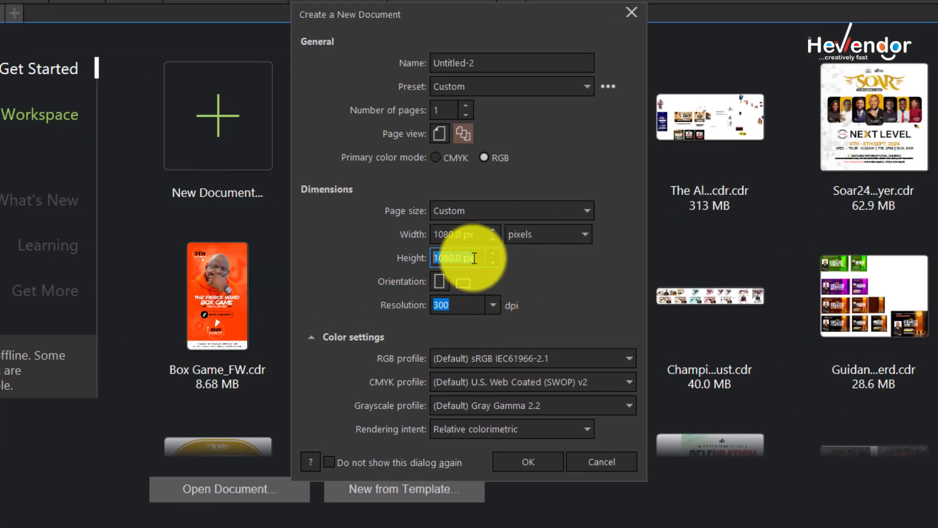
{"action": "left_click", "coordinate": [476, 234]}
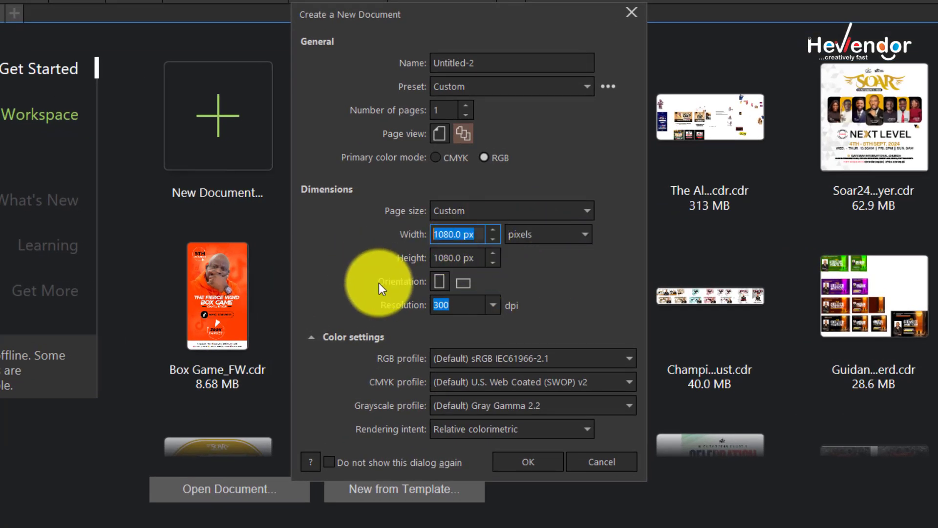
{"action": "type", "text": "19"}
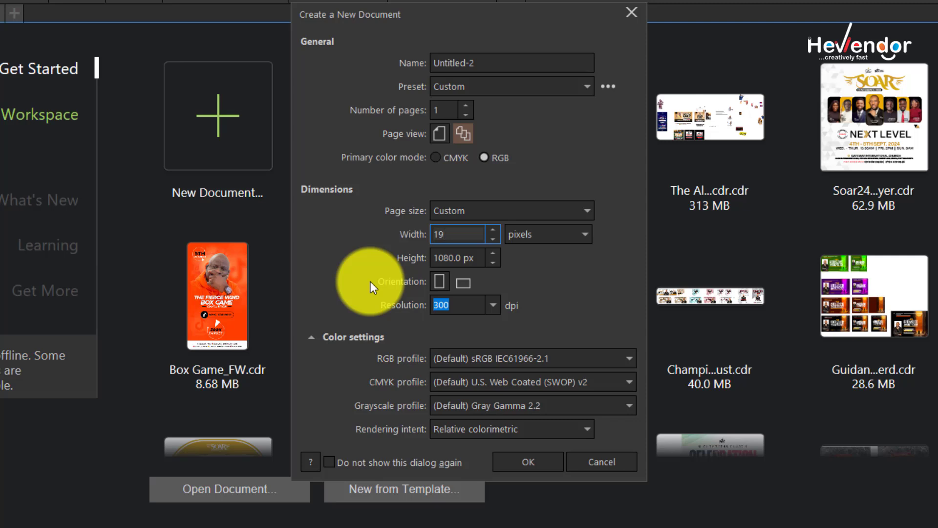
{"action": "type", "text": "20"}
{"action": "key", "text": "Tab"}
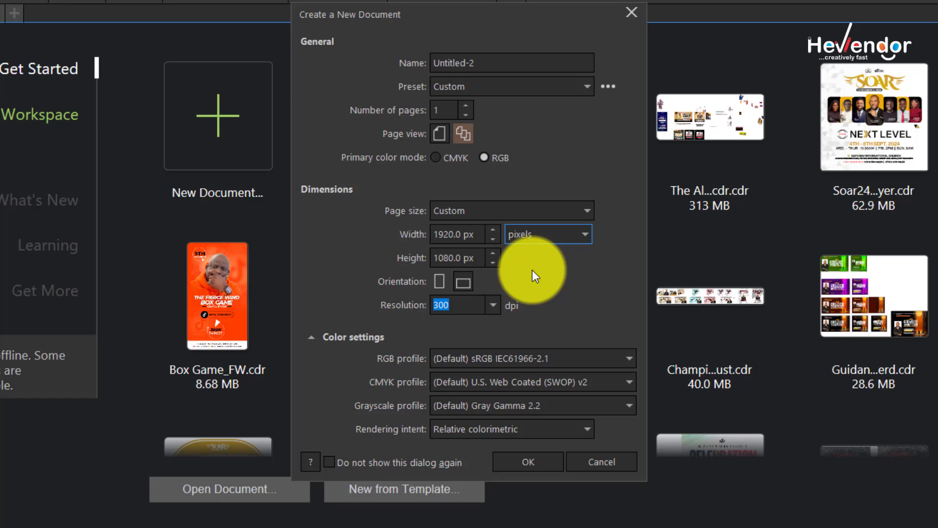
{"action": "left_click", "coordinate": [530, 461]}
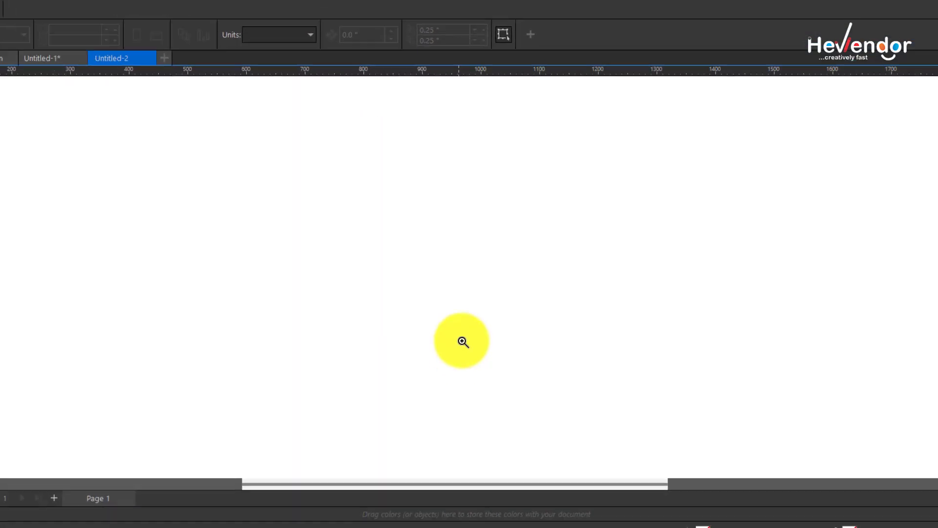
- Add a white 1920 × 1080 px rectangle centred on the page, matching its size exactly
{"action": "right_click", "coordinate": [372, 224]}
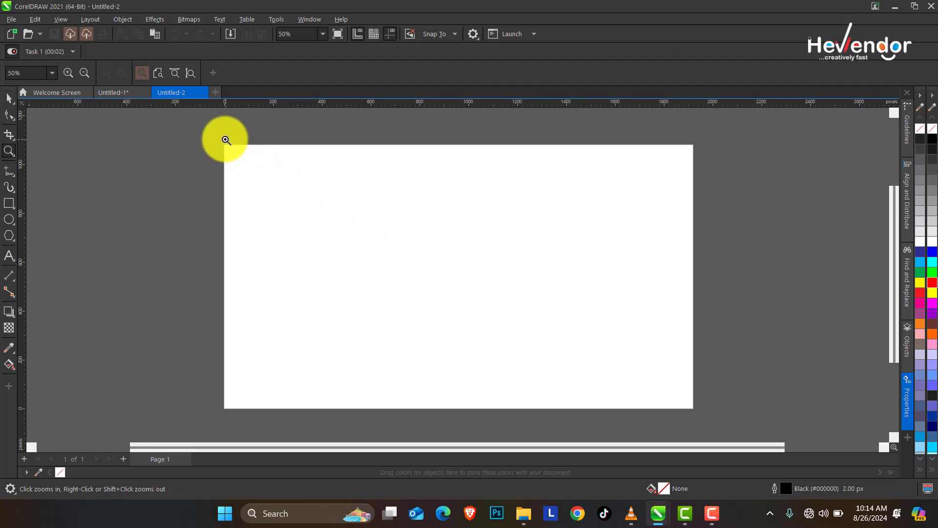
{"action": "left_click_drag", "start_coordinate": [225, 140], "coordinate": [714, 425]}
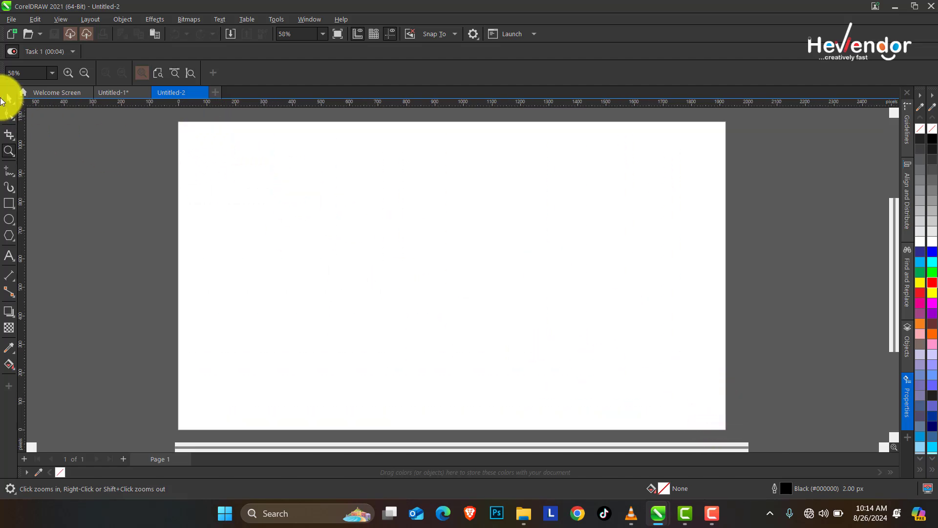
{"action": "key", "text": "space"}
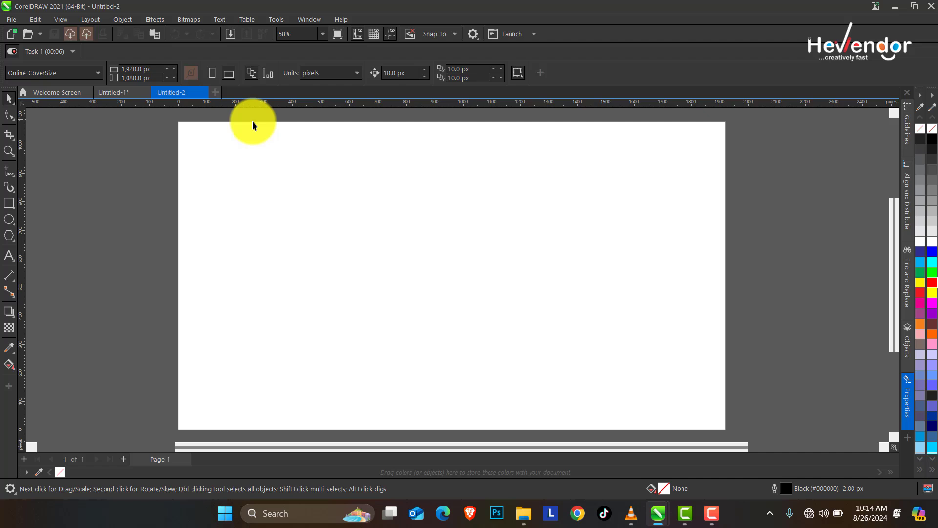
{"action": "left_click", "coordinate": [9, 203]}
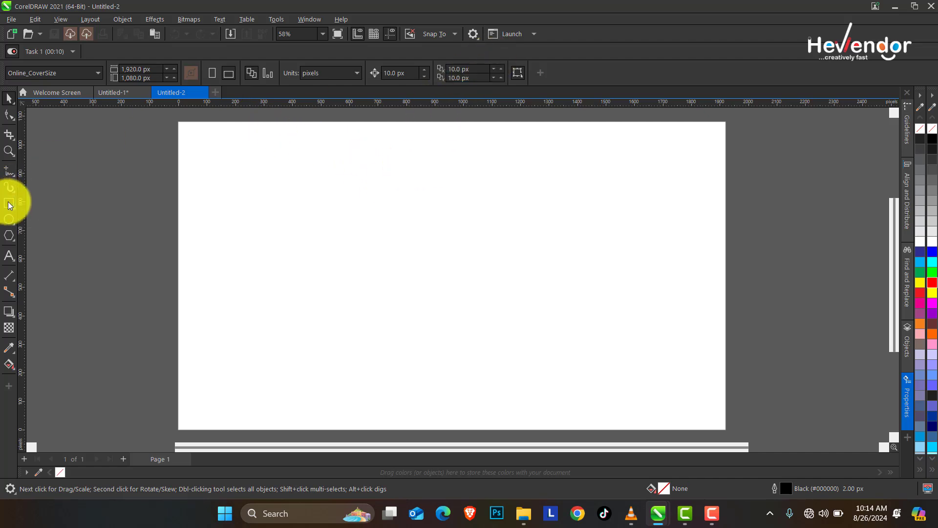
{"action": "left_click_drag", "start_coordinate": [179, 122], "coordinate": [725, 412]}
{"action": "left_click", "coordinate": [9, 150]}
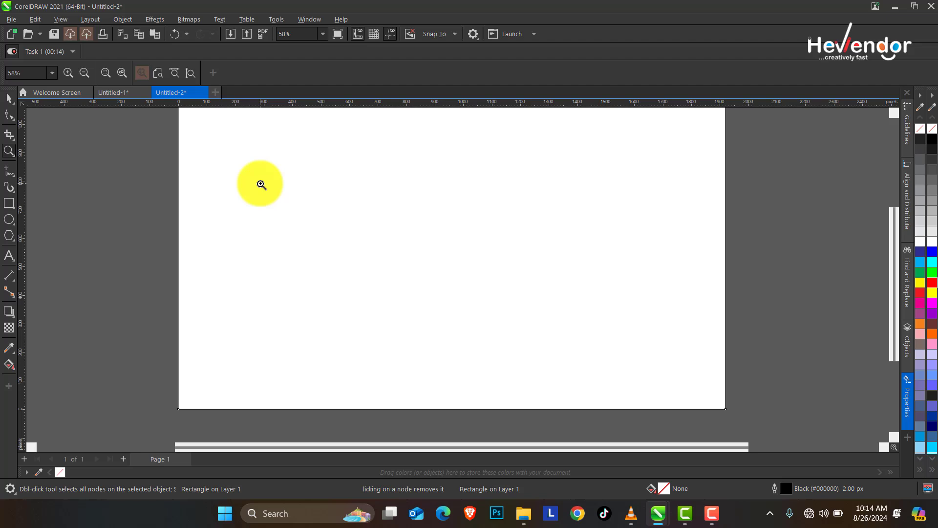
{"action": "scroll", "coordinate": [262, 184], "scroll_direction": "down", "scroll_amount": 1}
{"action": "scroll", "coordinate": [489, 254], "scroll_direction": "up", "scroll_amount": 1}
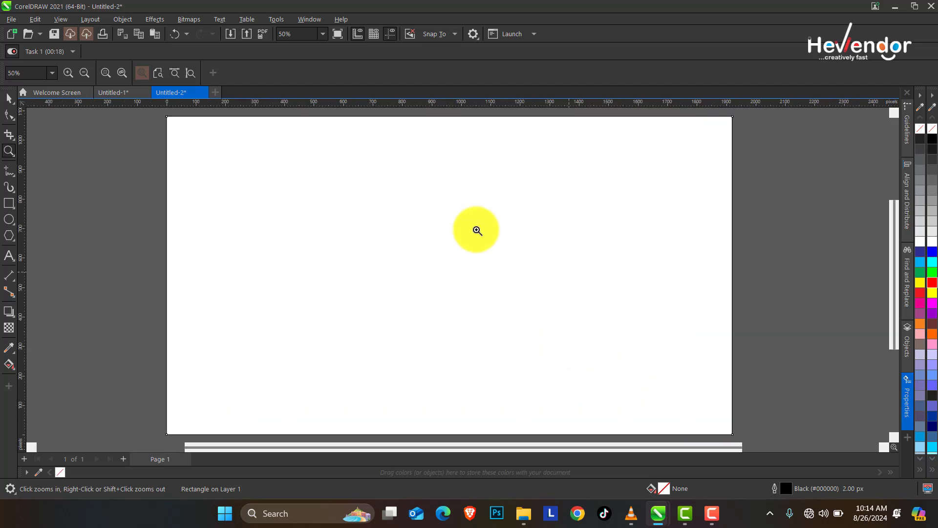
{"action": "double_click", "coordinate": [9, 96]}
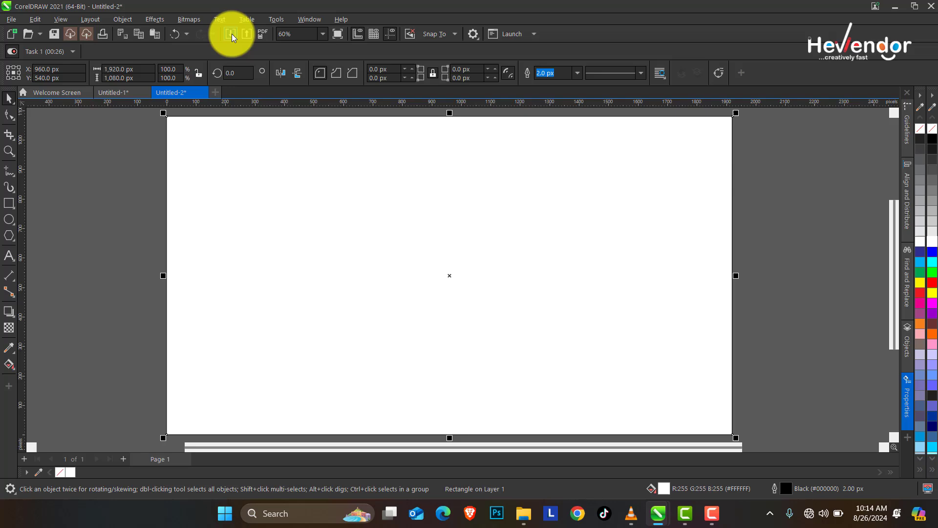
- Import the laughing woman photo and enlarge it to about 886 × 1080 px on the page's right
{"action": "key", "text": "ctrl+i"}
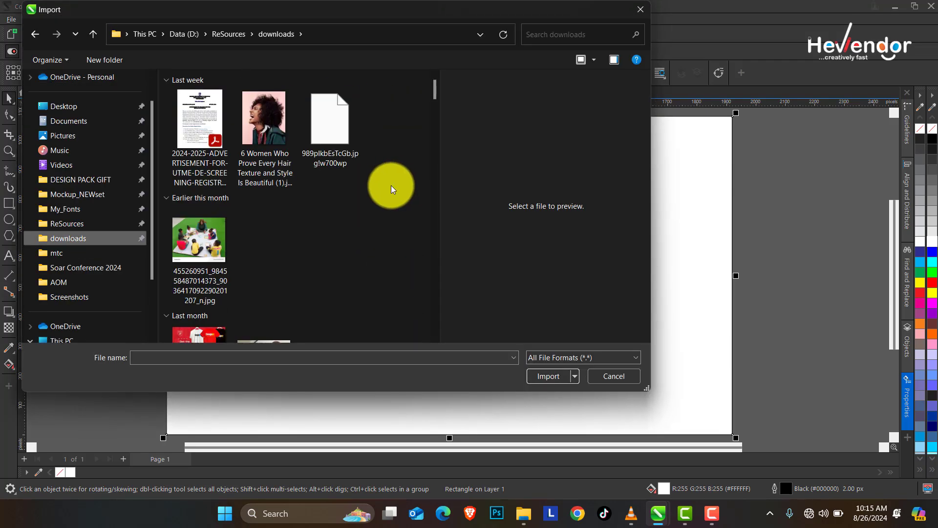
{"action": "left_click", "coordinate": [267, 121]}
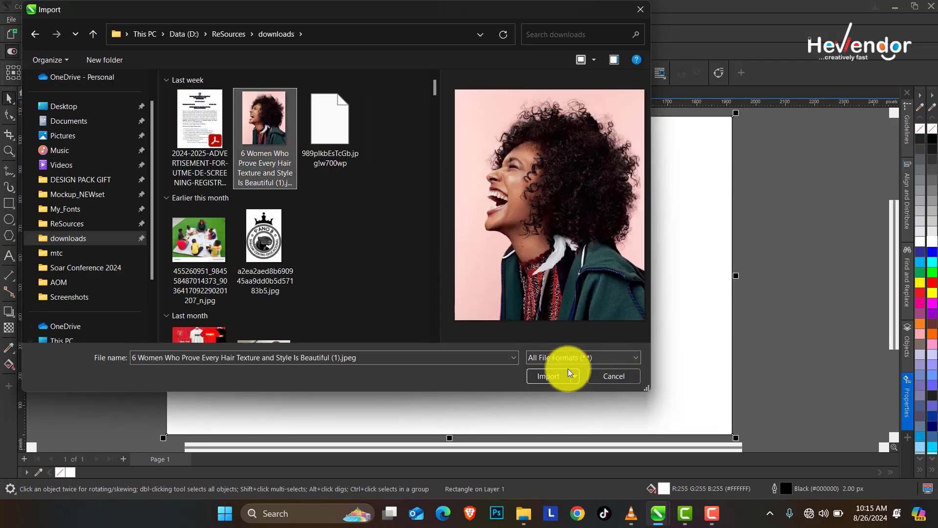
{"action": "left_click", "coordinate": [545, 372]}
{"action": "key", "text": "Return"}
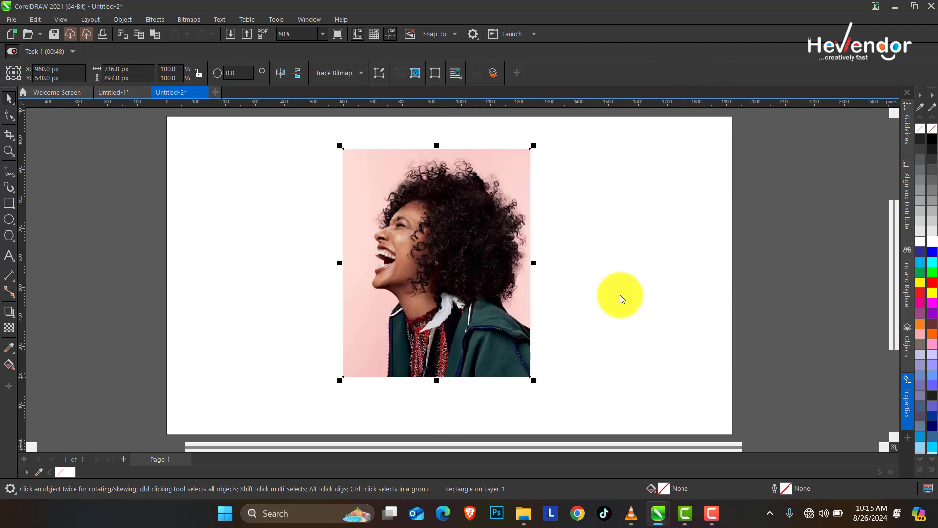
{"action": "left_click_drag", "start_coordinate": [534, 381], "coordinate": [627, 426]}
{"action": "left_click_drag", "start_coordinate": [493, 228], "coordinate": [542, 216]}
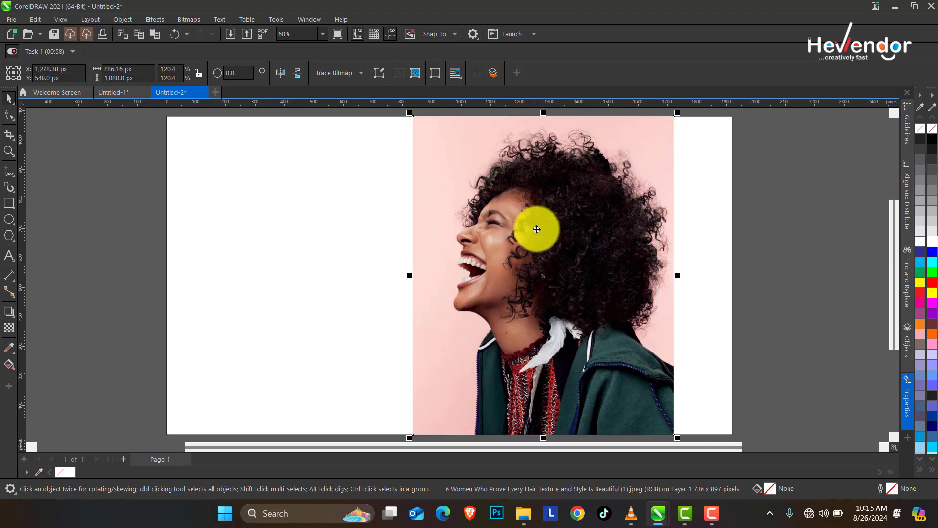
{"action": "left_click_drag", "start_coordinate": [557, 209], "coordinate": [536, 220]}
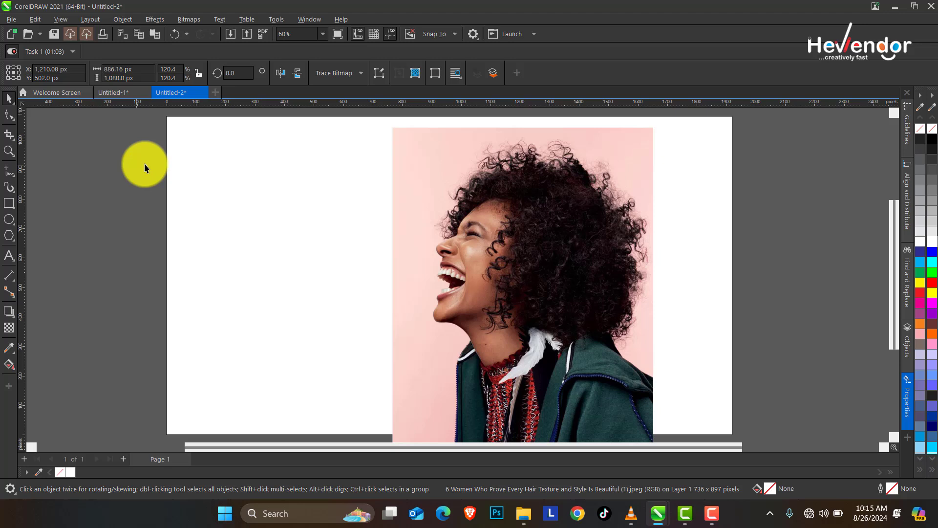
- Sample the photo's pink background and add it to the document palette
{"action": "left_click", "coordinate": [437, 184]}
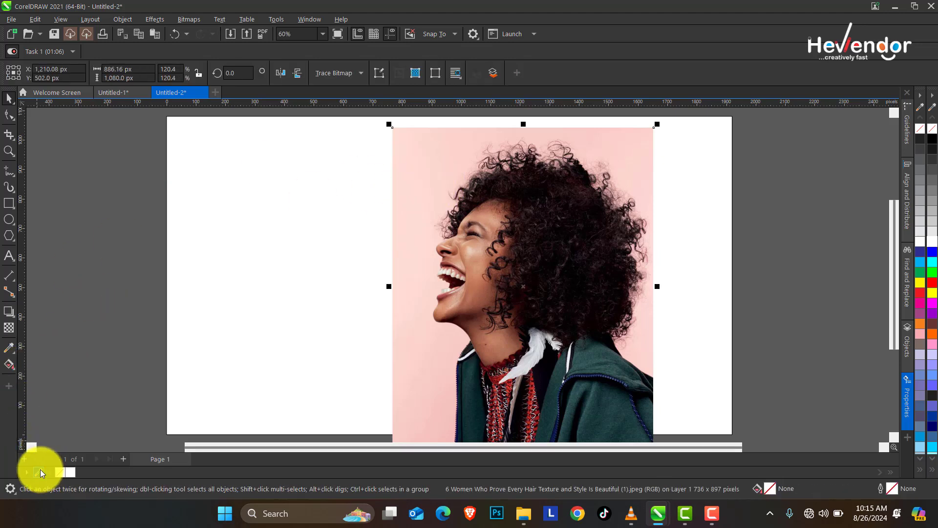
{"action": "left_click", "coordinate": [38, 472]}
{"action": "left_click", "coordinate": [407, 211]}
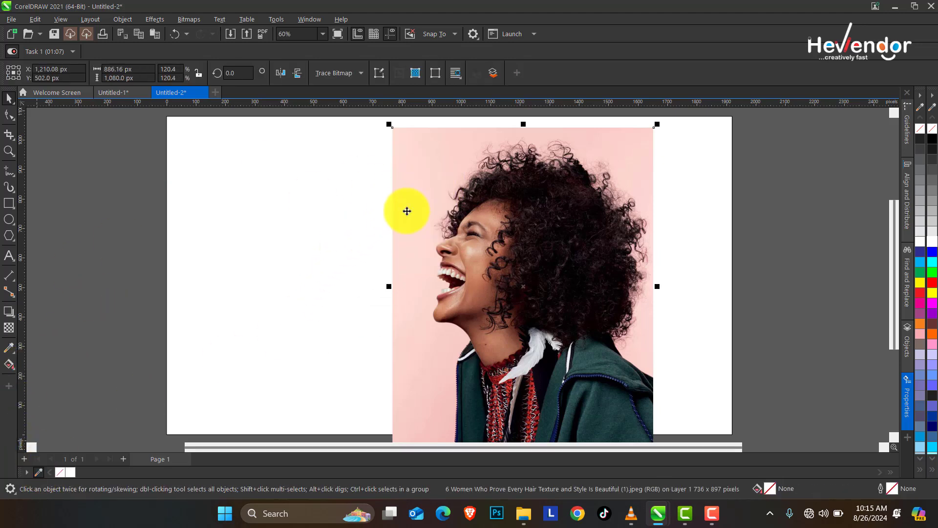
{"action": "left_click", "coordinate": [295, 255]}
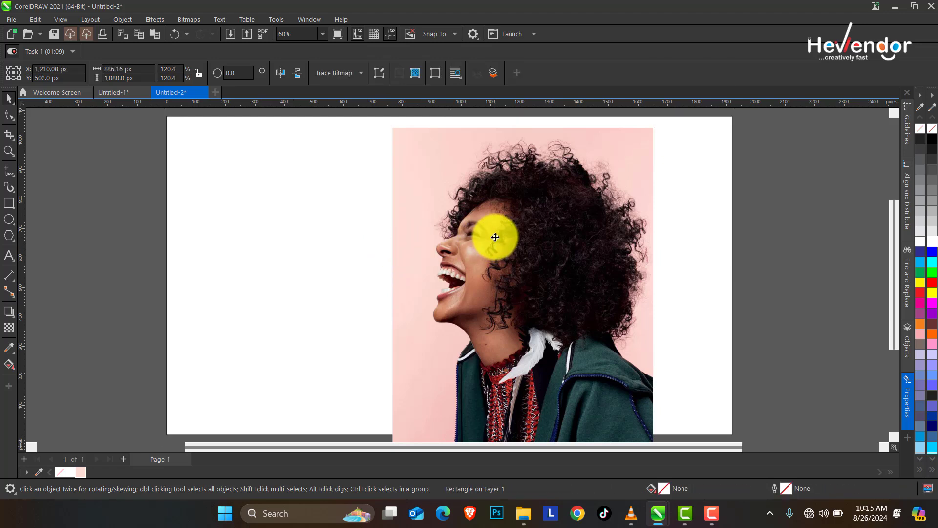
- PowerClip the portrait inside the page rectangle and set it to Fill Proportionally
{"action": "left_click", "coordinate": [495, 237]}
{"action": "left_click", "coordinate": [145, 14]}
{"action": "left_click", "coordinate": [124, 19]}
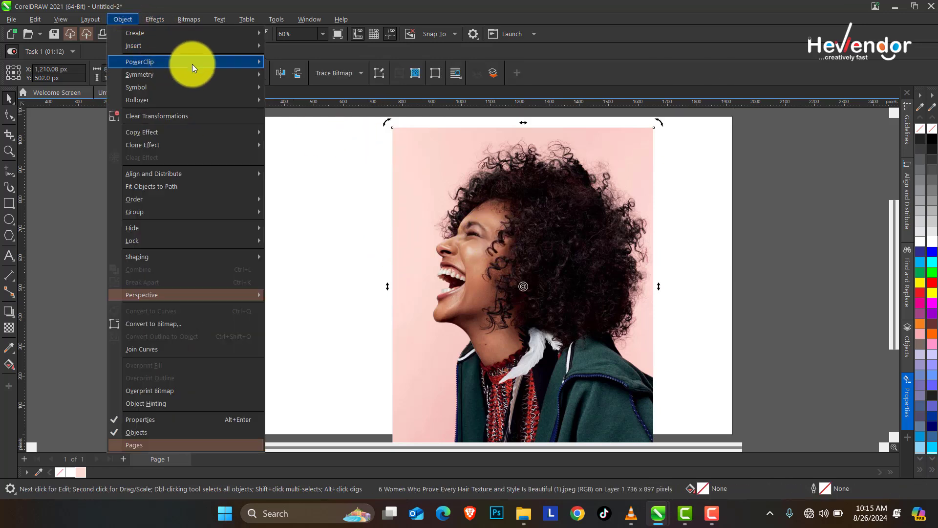
{"action": "left_click", "coordinate": [339, 183]}
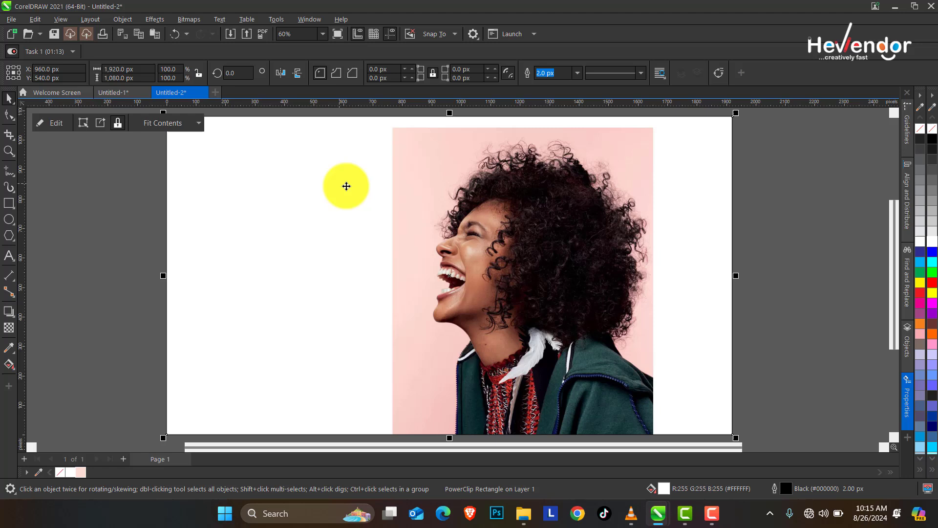
{"action": "left_click", "coordinate": [202, 123]}
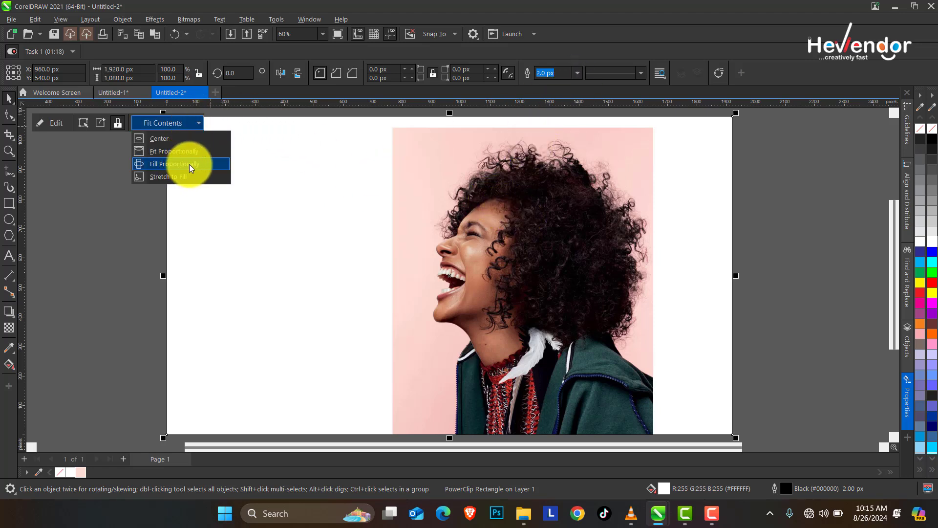
{"action": "left_click", "coordinate": [189, 165]}
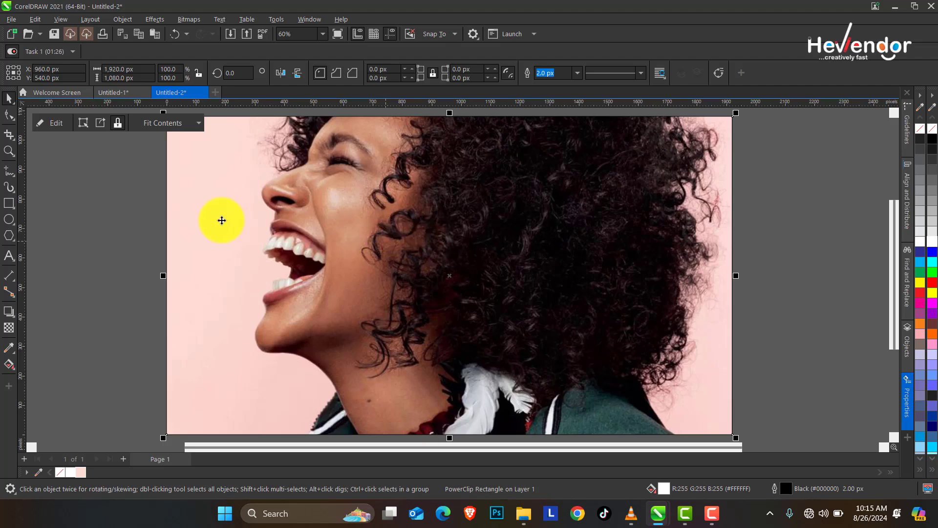
{"action": "left_click", "coordinate": [113, 195]}
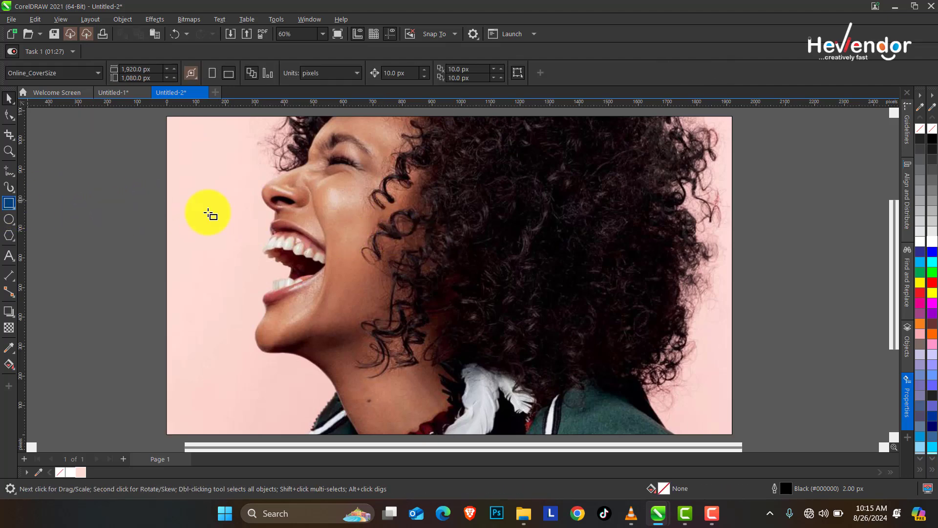
- Draw a white, outline-free card of about 482 × 749 px with 72 px rounded corners
{"action": "left_click_drag", "start_coordinate": [382, 154], "coordinate": [540, 398]}
{"action": "left_click", "coordinate": [920, 240]}
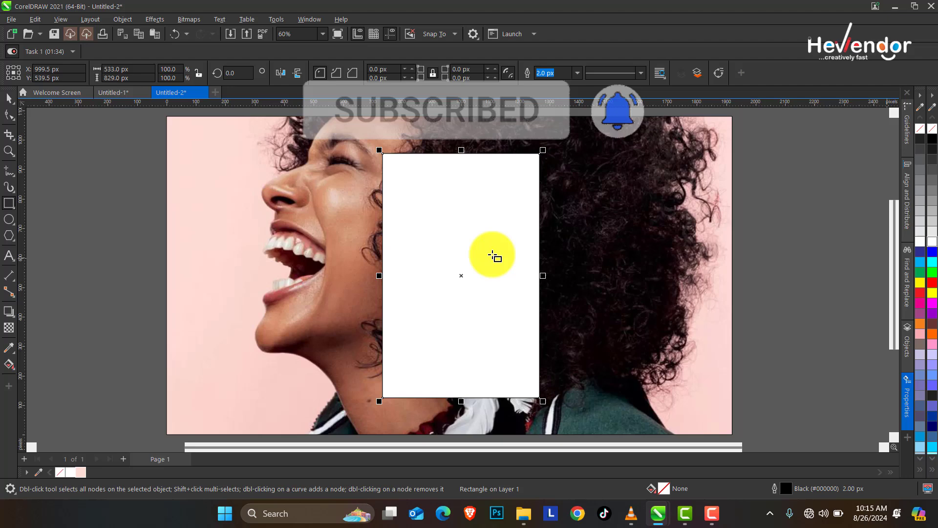
{"action": "left_click", "coordinate": [9, 115]}
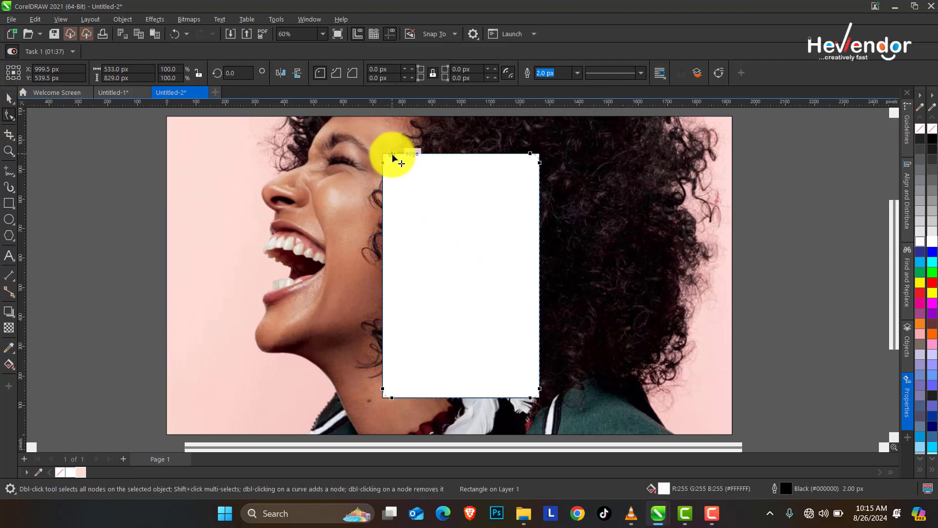
{"action": "left_click_drag", "start_coordinate": [392, 155], "coordinate": [405, 156]}
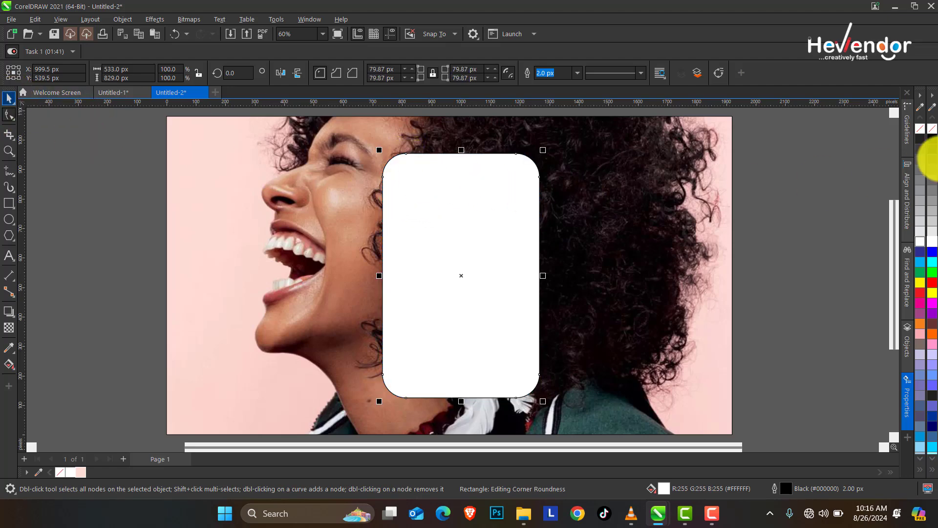
{"action": "key", "text": "space"}
{"action": "right_click", "coordinate": [925, 129]}
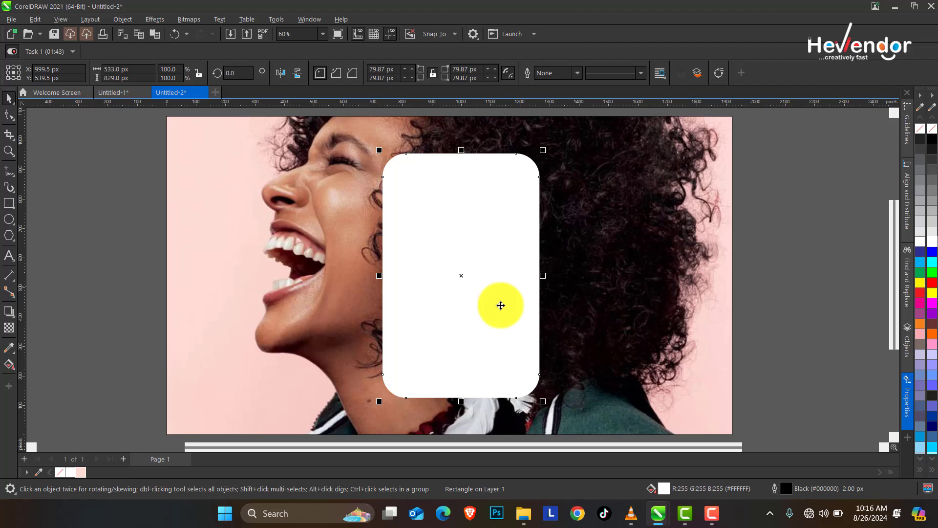
{"action": "mouse_move", "coordinate": [543, 150]}
{"action": "left_mouse_down"}
{"action": "mouse_move", "coordinate": [560, 189]}
{"action": "mouse_move", "coordinate": [540, 160]}
{"action": "left_mouse_up"}
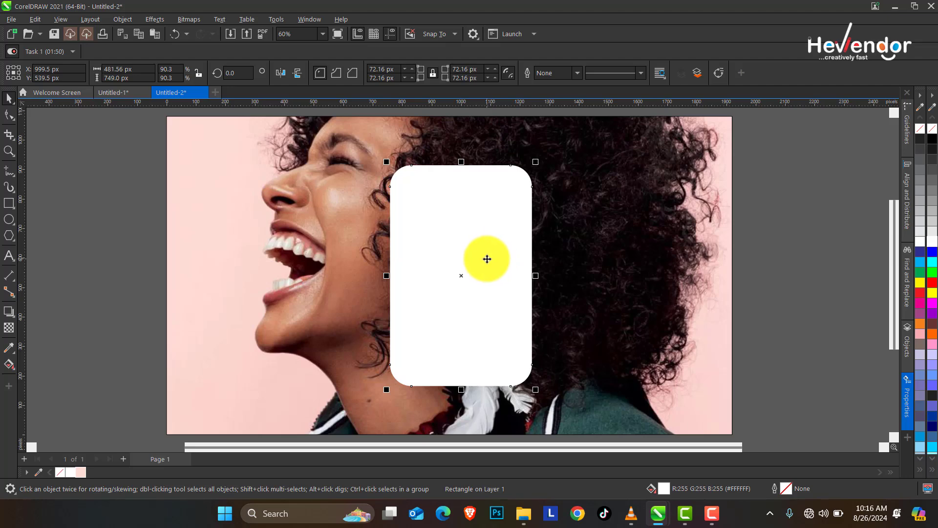
{"action": "left_click", "coordinate": [284, 231]}
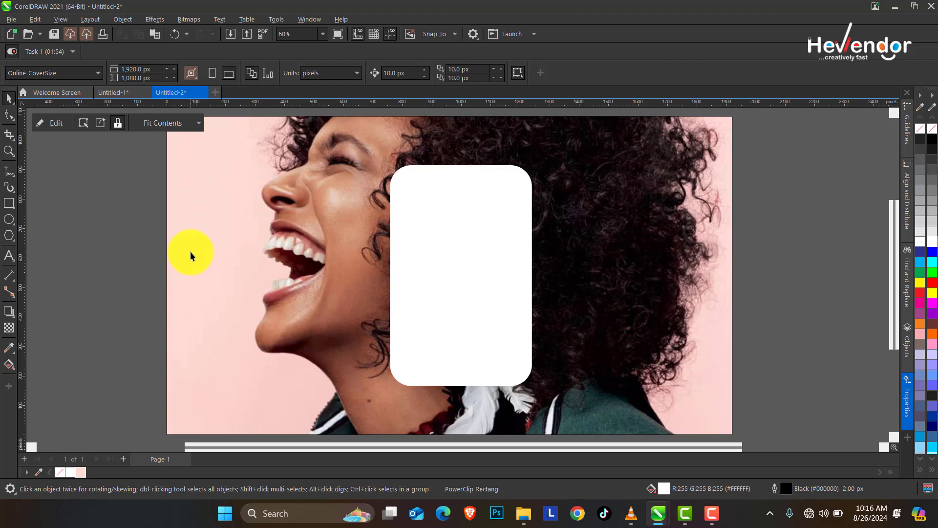
- Zoom out to the whole page and undo back to the uncropped photo
{"action": "left_click", "coordinate": [60, 472]}
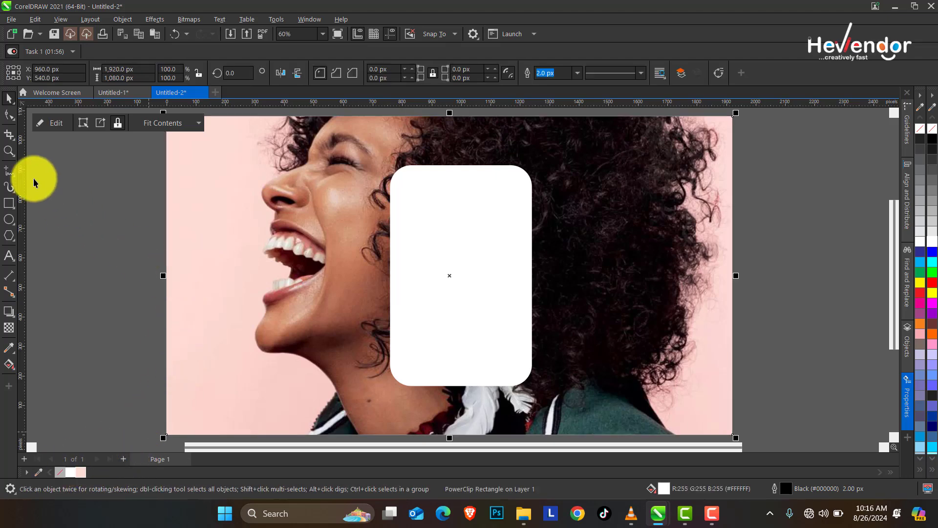
{"action": "left_click", "coordinate": [9, 150]}
{"action": "right_click", "coordinate": [463, 229]}
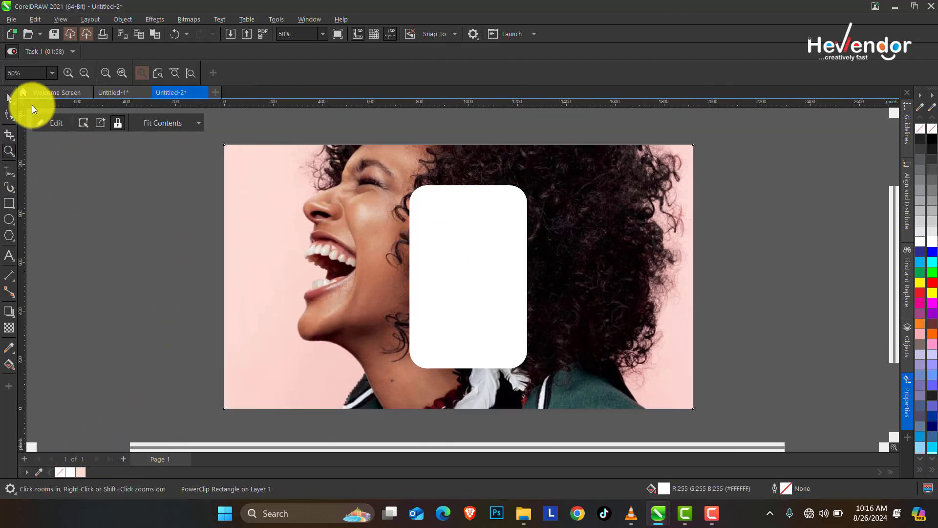
{"action": "left_click", "coordinate": [8, 100]}
{"action": "left_click", "coordinate": [206, 180]}
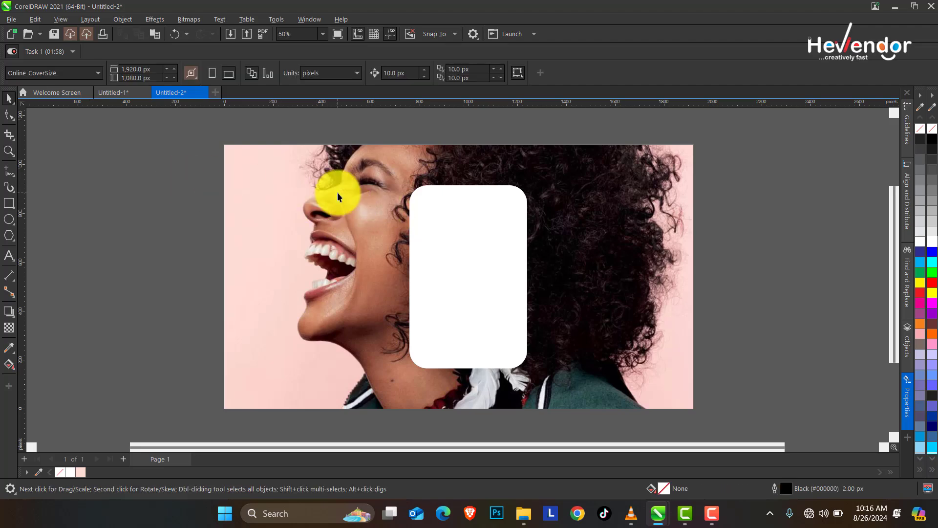
{"action": "left_click", "coordinate": [359, 225]}
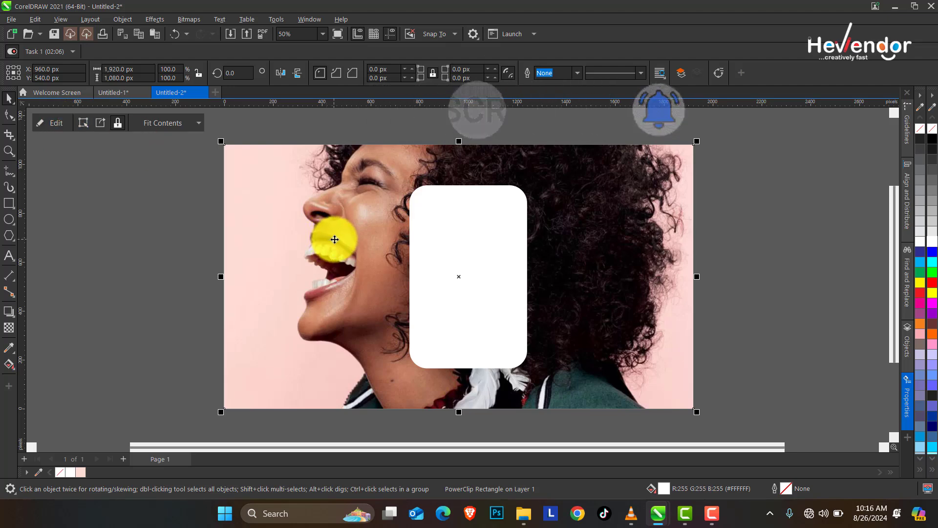
{"action": "left_click", "coordinate": [339, 240]}
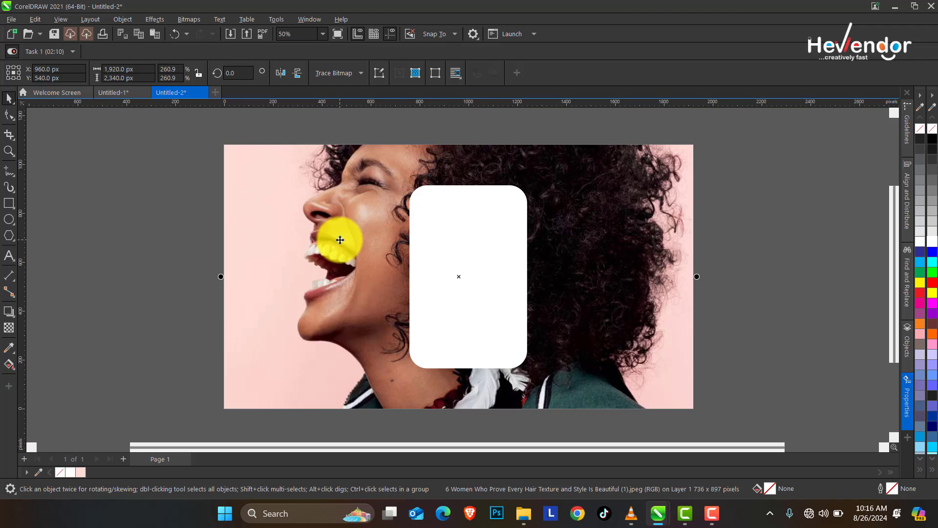
{"action": "left_click", "coordinate": [198, 227]}
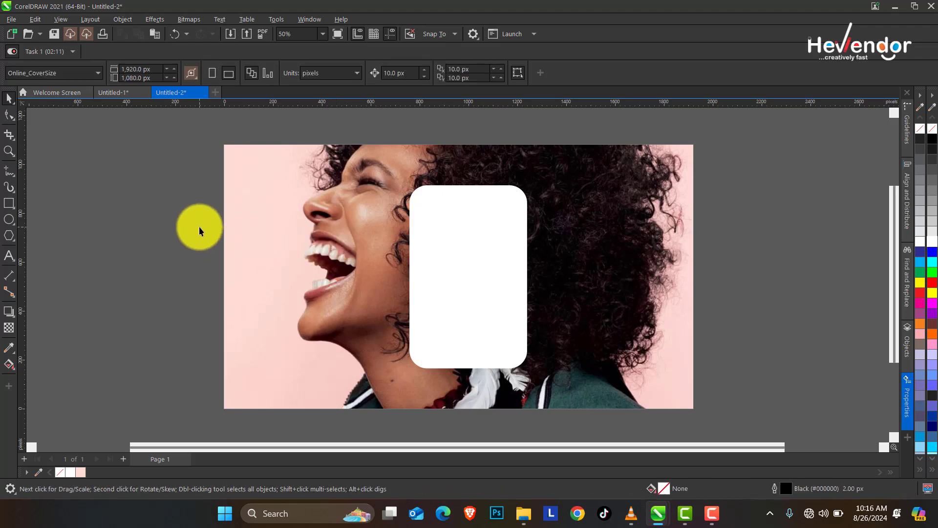
{"action": "key", "text": "ctrl+z"}
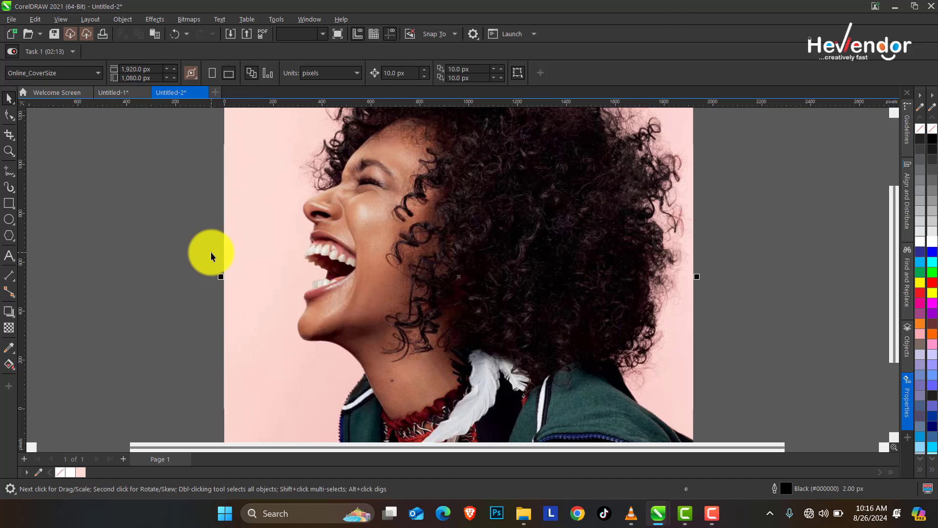
- Send the uncropped photo behind the white rounded card
{"action": "left_click", "coordinate": [289, 266]}
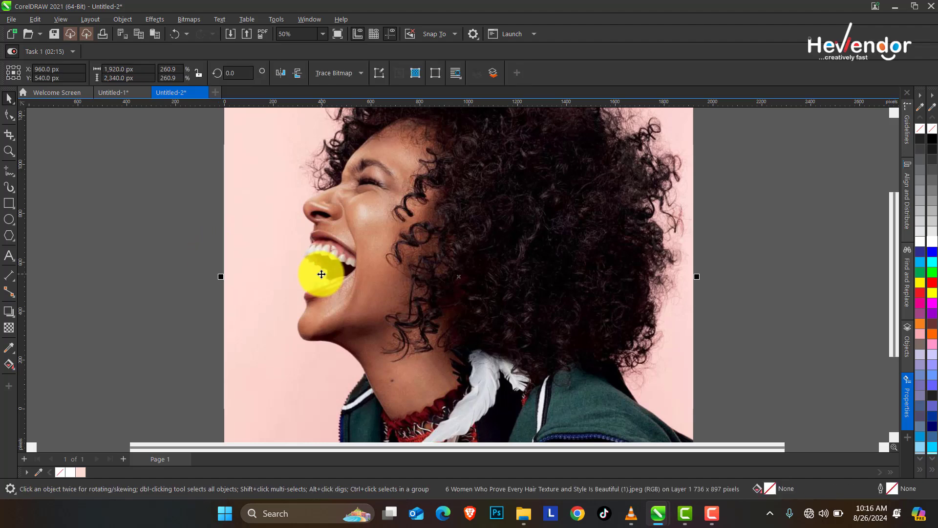
{"action": "key", "text": "shift+Page_Down"}
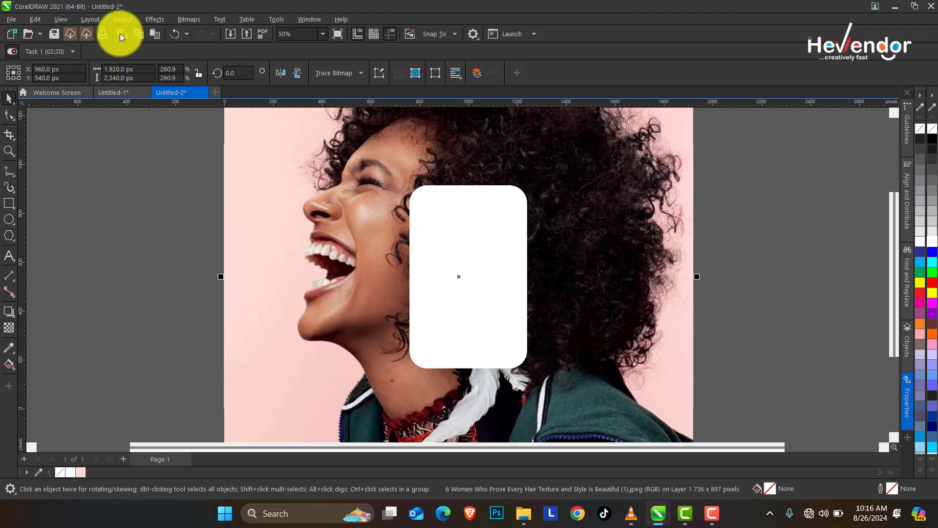
{"action": "left_click", "coordinate": [143, 19]}
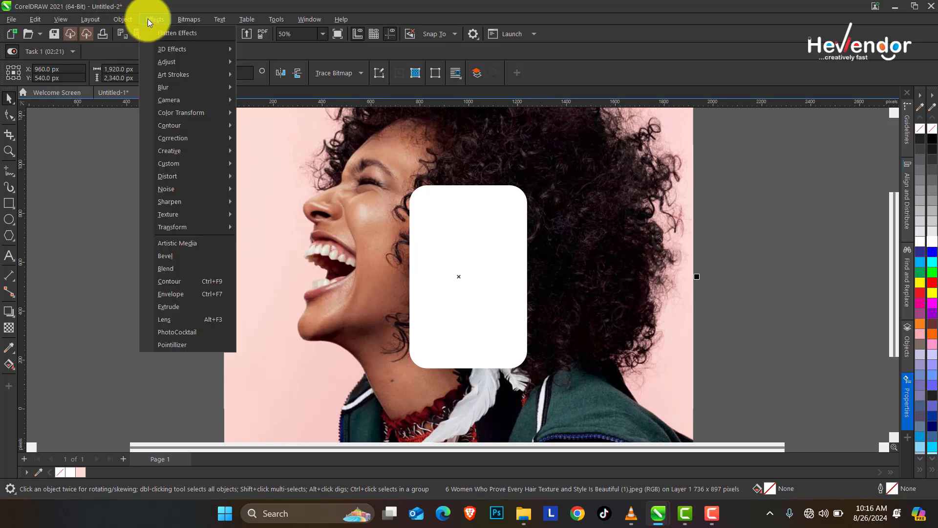
{"action": "left_click", "coordinate": [122, 18]}
- Place the photo inside the rounded card, then move that card off the page to the left
{"action": "mouse_move", "coordinate": [183, 62]}
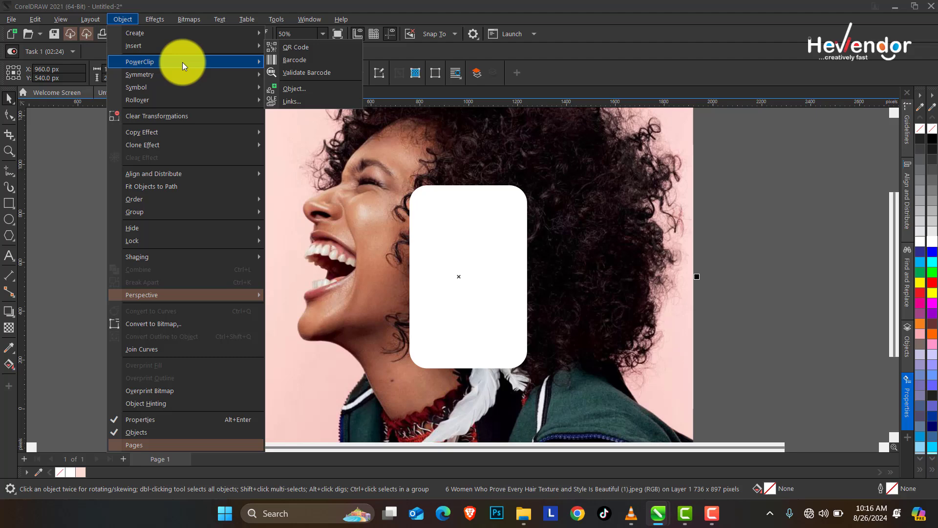
{"action": "left_click", "coordinate": [309, 62]}
{"action": "left_click", "coordinate": [468, 230]}
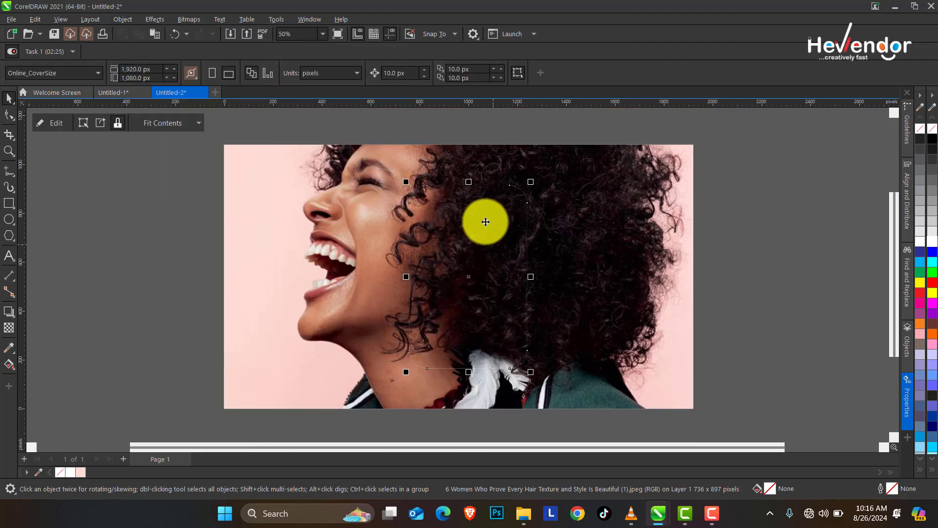
{"action": "left_click", "coordinate": [136, 197]}
{"action": "left_click", "coordinate": [473, 254]}
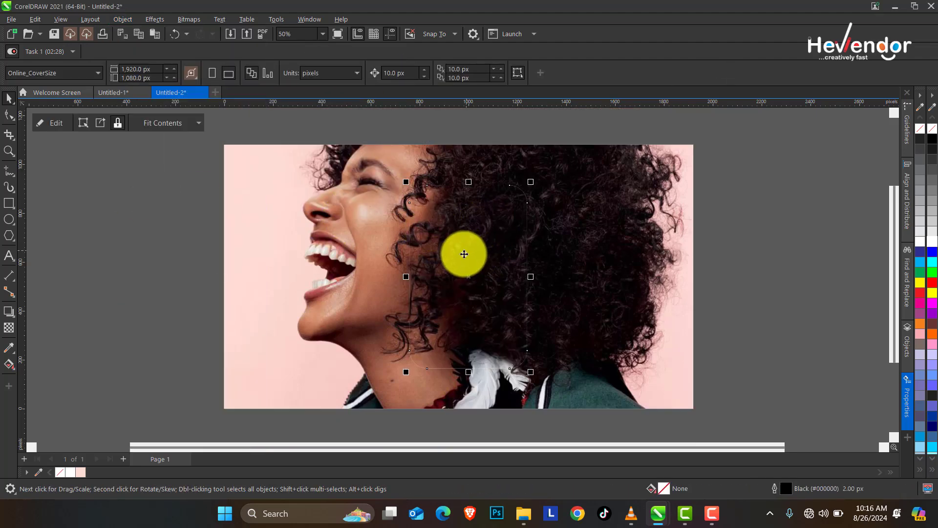
{"action": "left_click_drag", "start_coordinate": [473, 263], "coordinate": [141, 270]}
- Extract and delete the photo from the card and set its Frame Type to none
{"action": "left_click", "coordinate": [101, 122]}
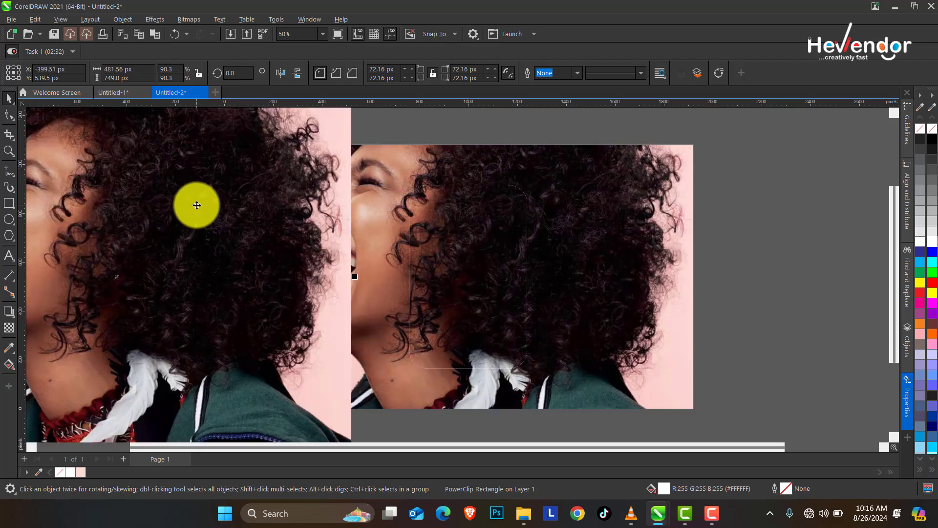
{"action": "key", "text": "Delete"}
{"action": "left_click", "coordinate": [157, 249]}
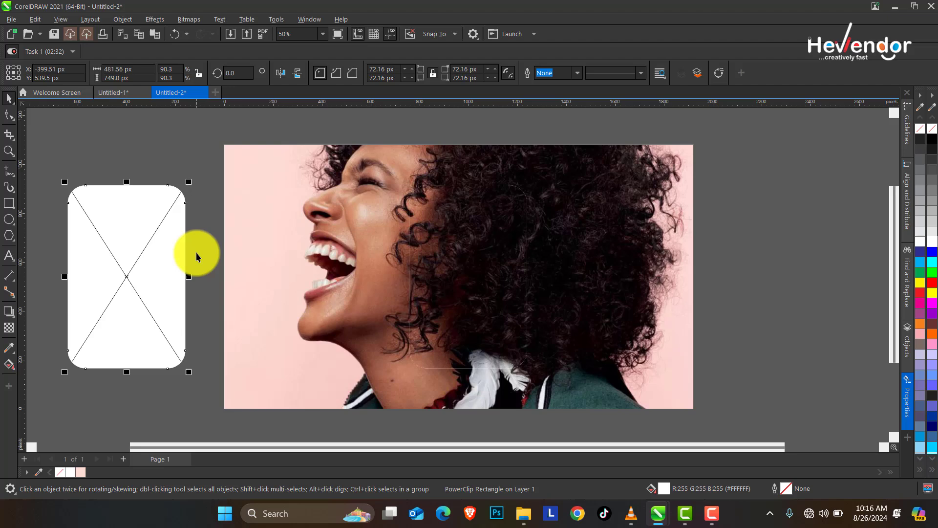
{"action": "right_click", "coordinate": [147, 248]}
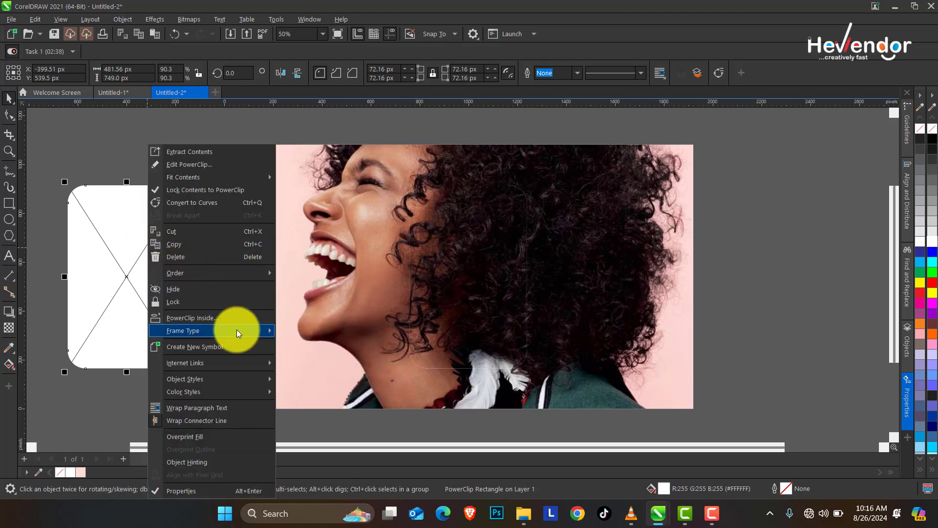
{"action": "mouse_move", "coordinate": [241, 330]}
{"action": "left_click", "coordinate": [318, 367]}
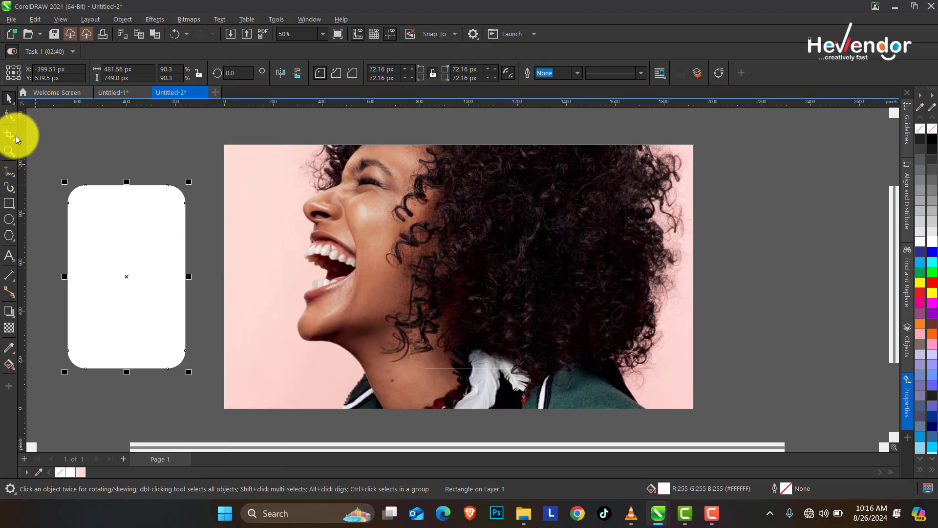
- Duplicate the plain white card further left beside the page
{"action": "left_click", "coordinate": [9, 151]}
{"action": "right_click", "coordinate": [540, 251]}
{"action": "left_click_drag", "start_coordinate": [158, 179], "coordinate": [639, 373]}
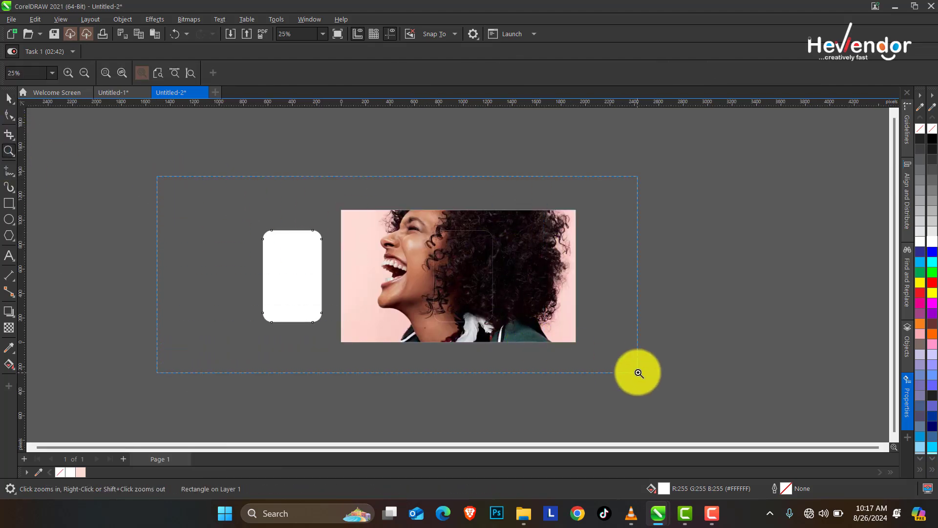
{"action": "key", "text": "space"}
{"action": "left_click_drag", "start_coordinate": [313, 235], "coordinate": [160, 233]}
{"action": "right_click", "coordinate": [160, 233]}
- Move the photo-filled card back so it lines up over the portrait
{"action": "left_click", "coordinate": [393, 182]}
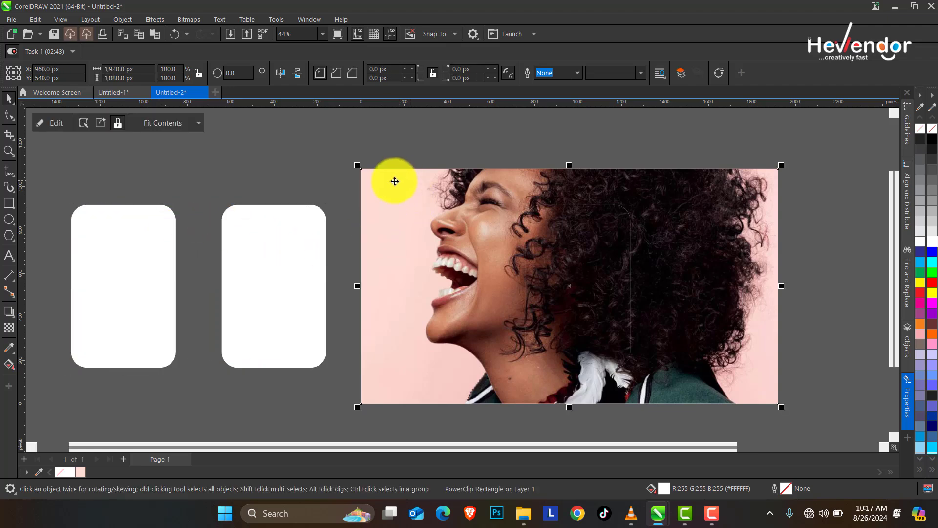
{"action": "left_click_drag", "start_coordinate": [418, 194], "coordinate": [339, 202]}
{"action": "key", "text": "ctrl+z"}
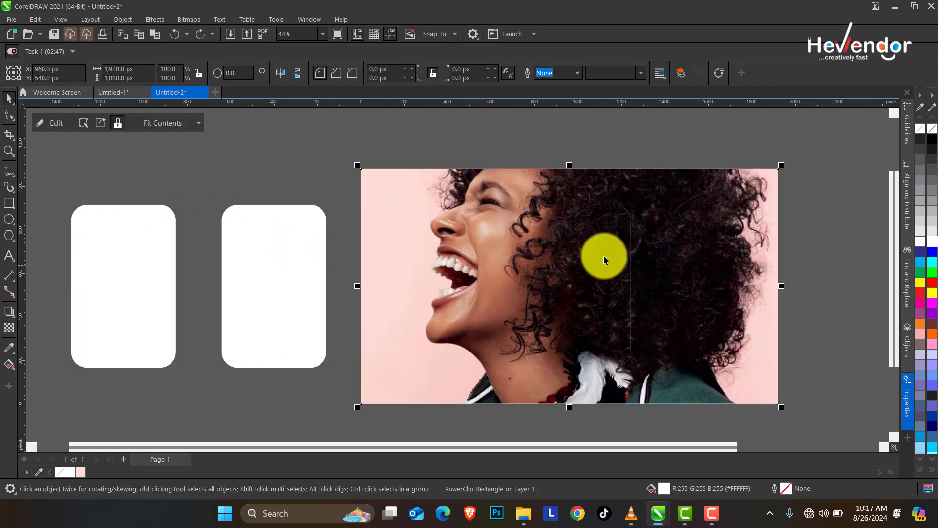
{"action": "left_click_drag", "start_coordinate": [599, 269], "coordinate": [651, 274]}
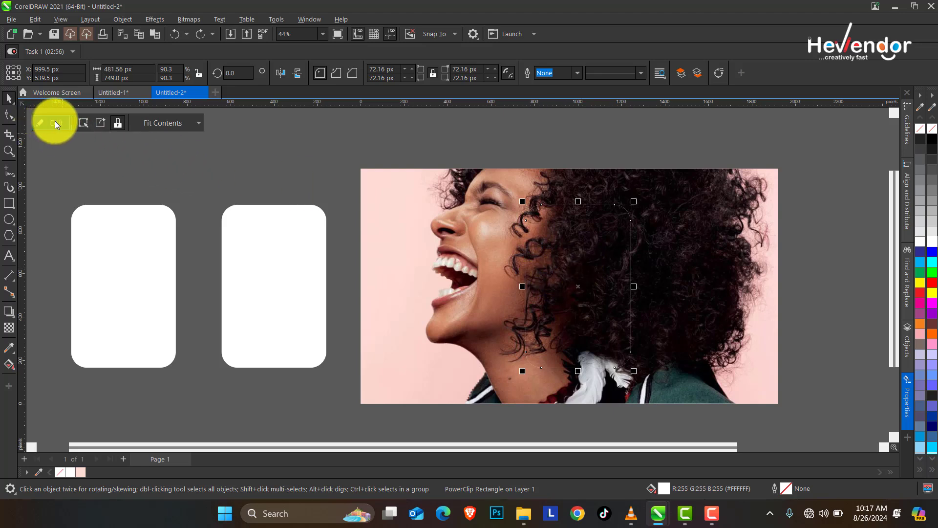
- Apply a Gaussian Blur with an 8.9 px radius to the photo clipped inside the card
{"action": "left_click", "coordinate": [593, 255]}
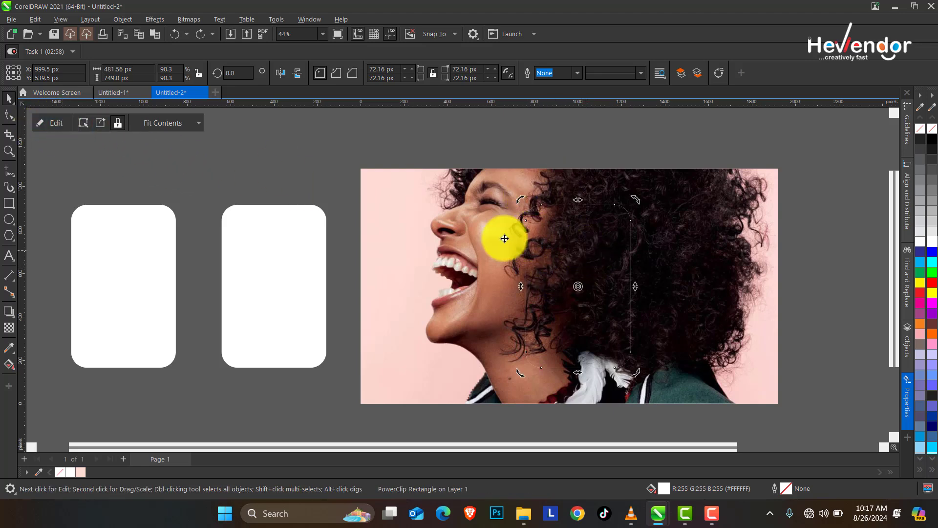
{"action": "left_click", "coordinate": [58, 123]}
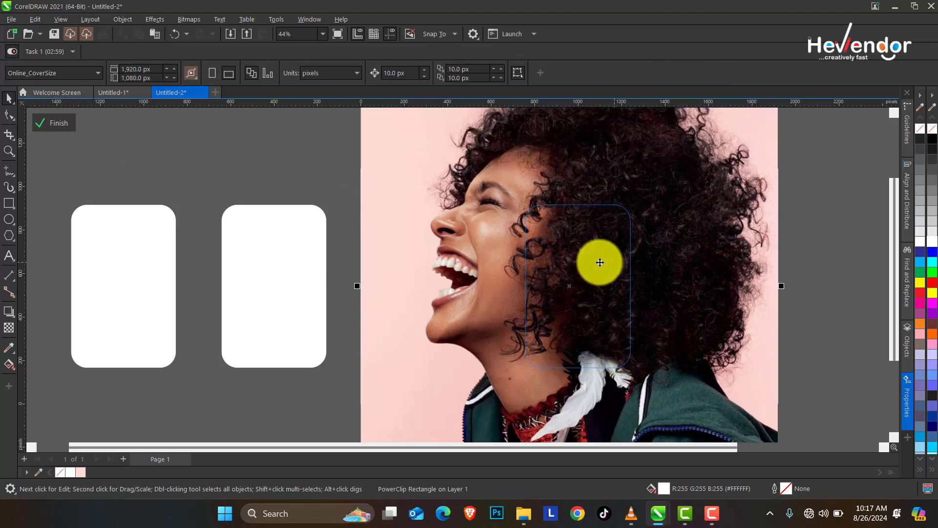
{"action": "left_click", "coordinate": [191, 19]}
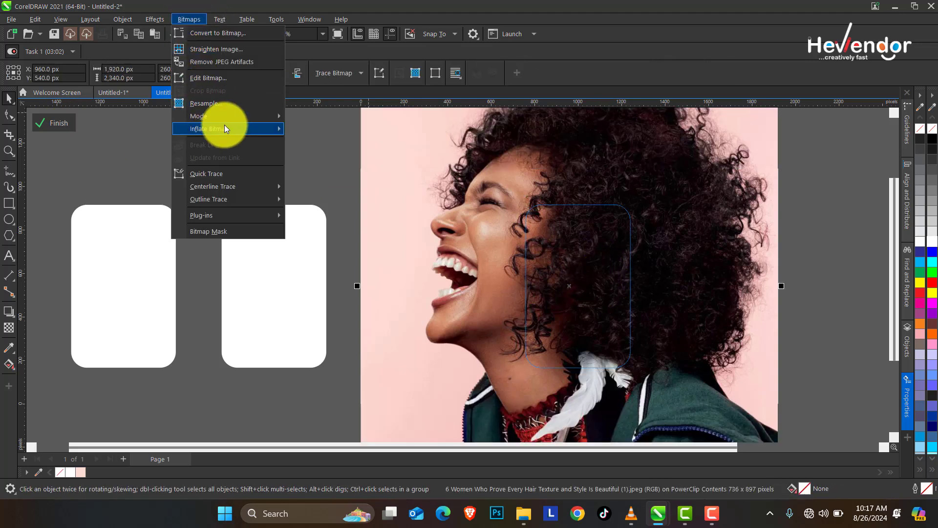
{"action": "left_click", "coordinate": [147, 19]}
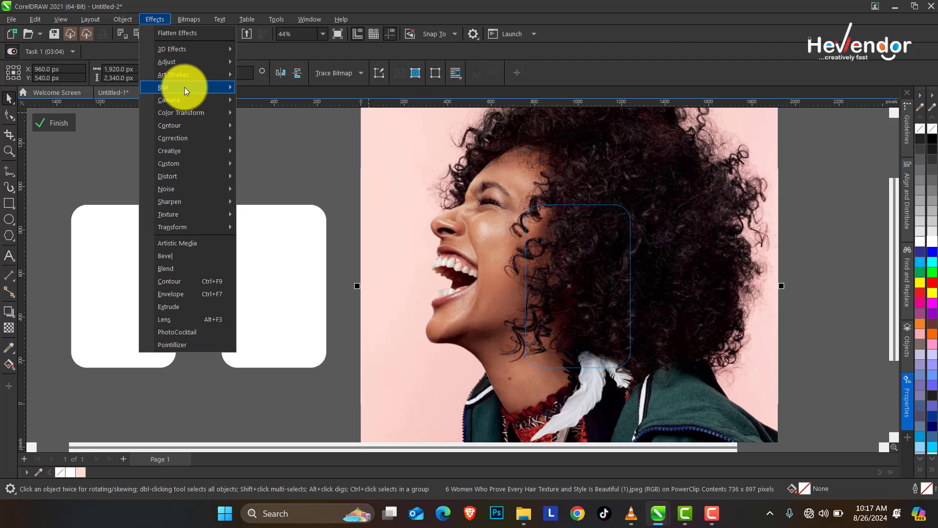
{"action": "mouse_move", "coordinate": [185, 87]}
{"action": "left_click", "coordinate": [306, 114]}
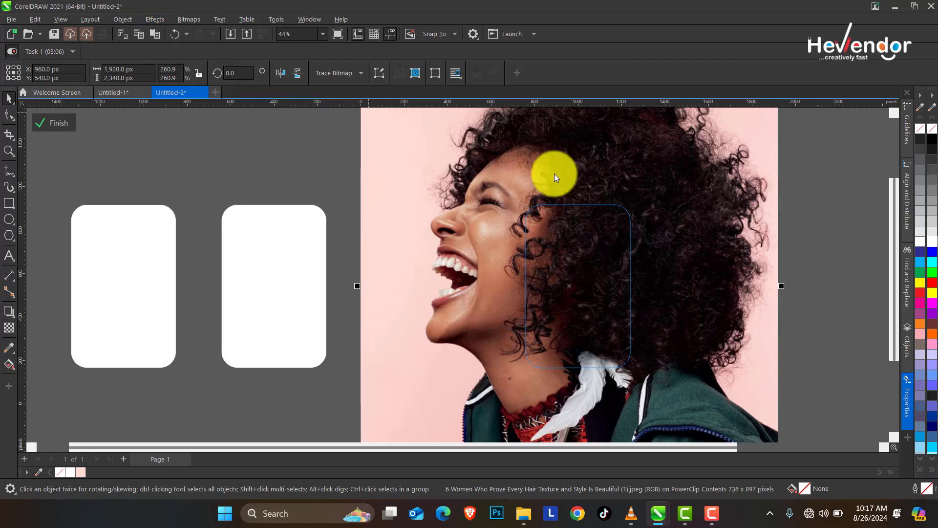
{"action": "left_click_drag", "start_coordinate": [494, 211], "coordinate": [764, 111]}
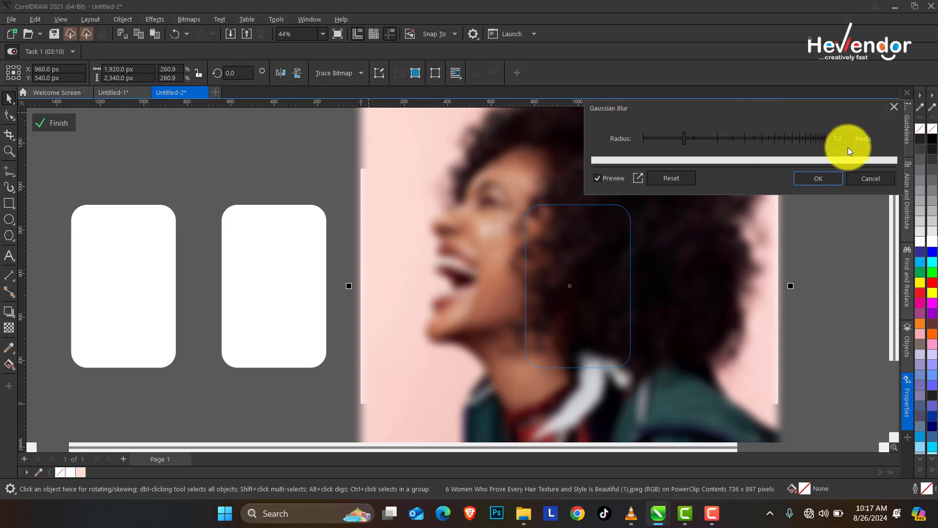
{"action": "mouse_move", "coordinate": [690, 145]}
{"action": "left_mouse_down"}
{"action": "mouse_move", "coordinate": [676, 140]}
{"action": "mouse_move", "coordinate": [691, 145]}
{"action": "left_mouse_up"}
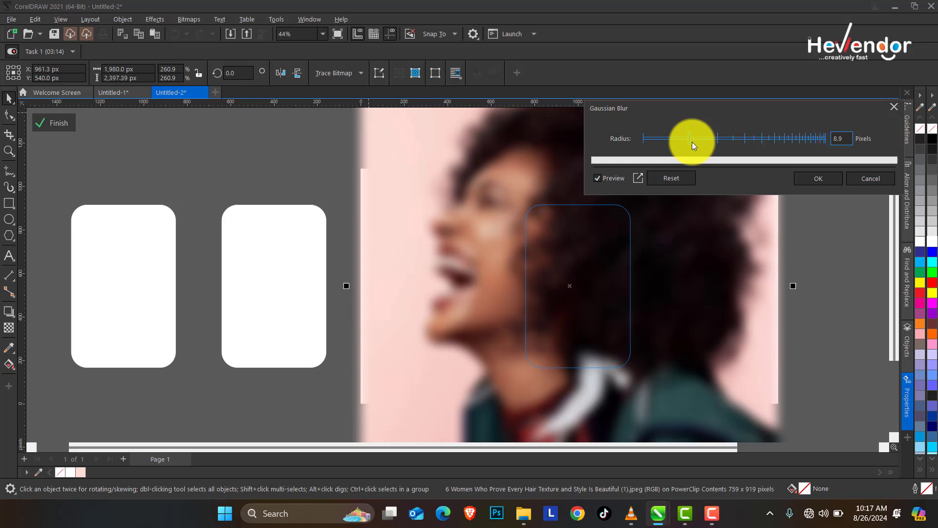
{"action": "key", "text": "Tab"}
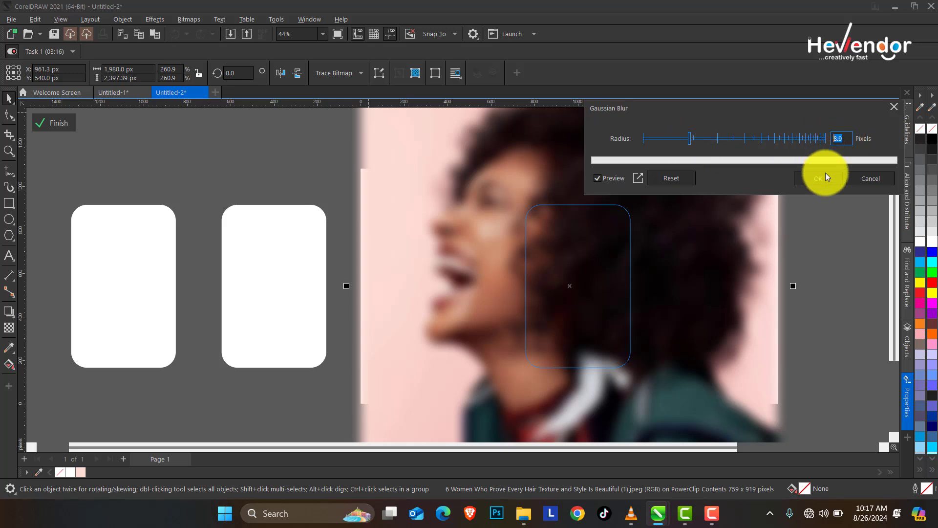
{"action": "left_click", "coordinate": [829, 181]}
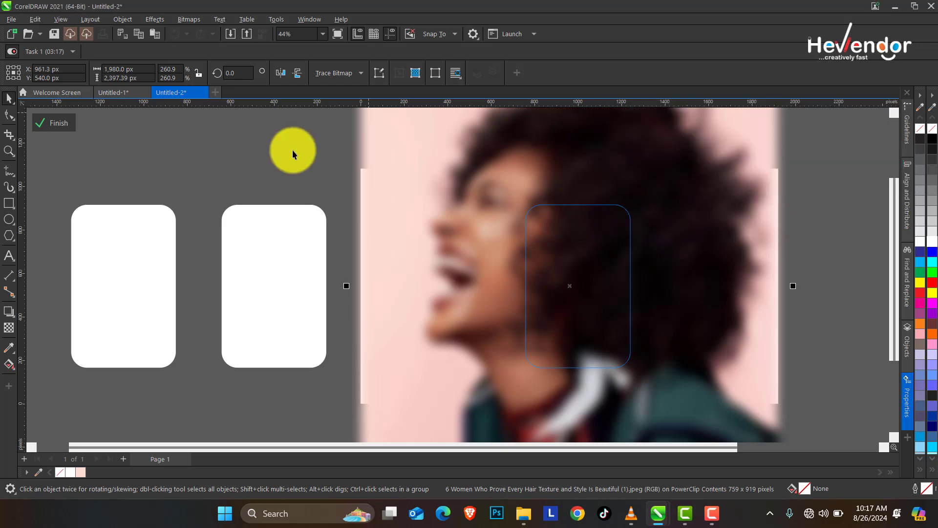
- Unlock the card's contents and move the frosted card left to X 860, Y 326 px
{"action": "left_click", "coordinate": [60, 123]}
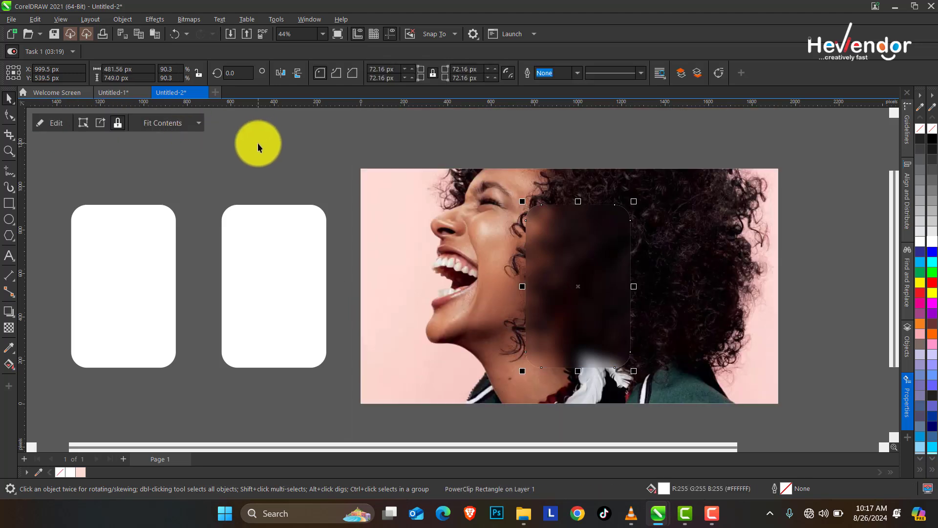
{"action": "left_click", "coordinate": [262, 143]}
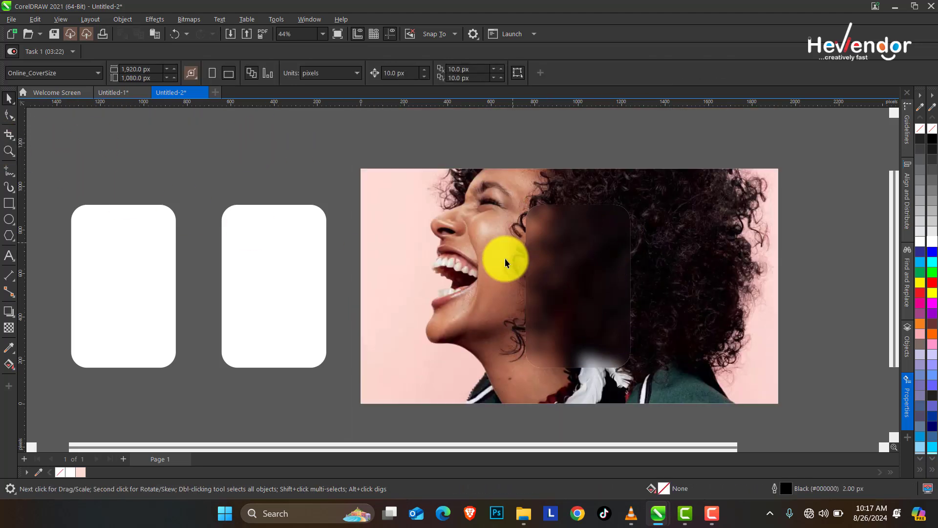
{"action": "left_click", "coordinate": [576, 281]}
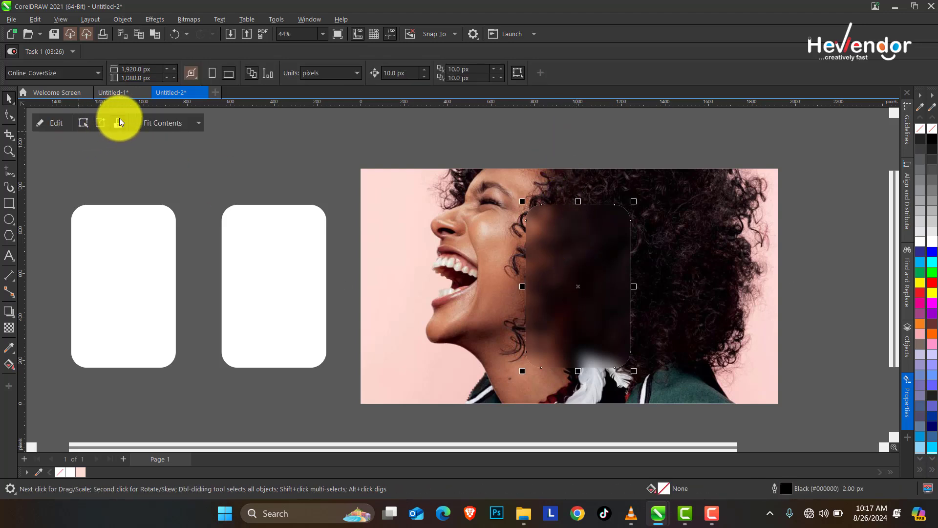
{"action": "left_click", "coordinate": [119, 122]}
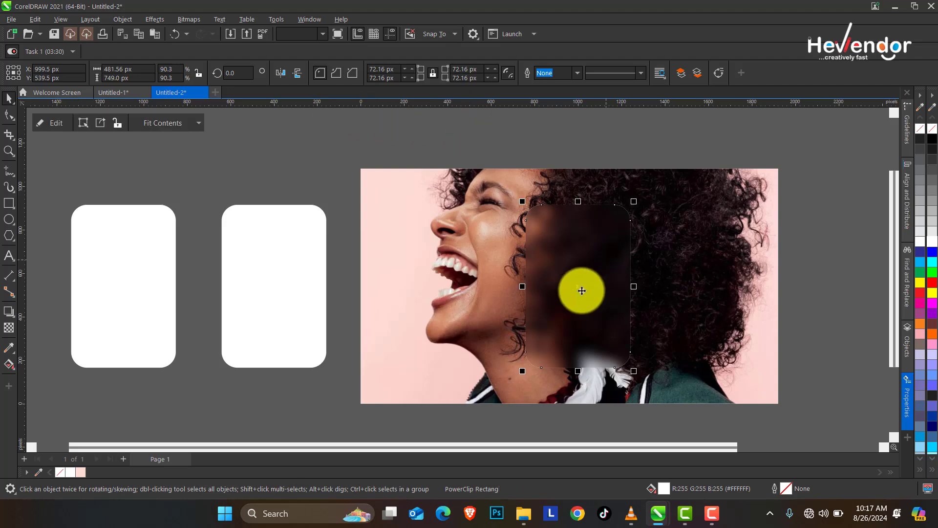
{"action": "left_click_drag", "start_coordinate": [581, 291], "coordinate": [548, 288]}
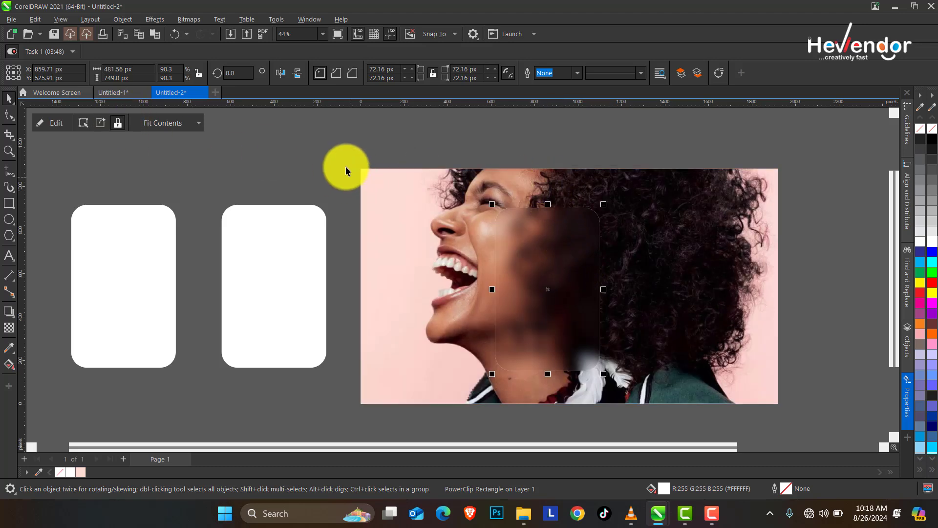
{"action": "left_click", "coordinate": [541, 197]}
{"action": "left_click", "coordinate": [560, 267]}
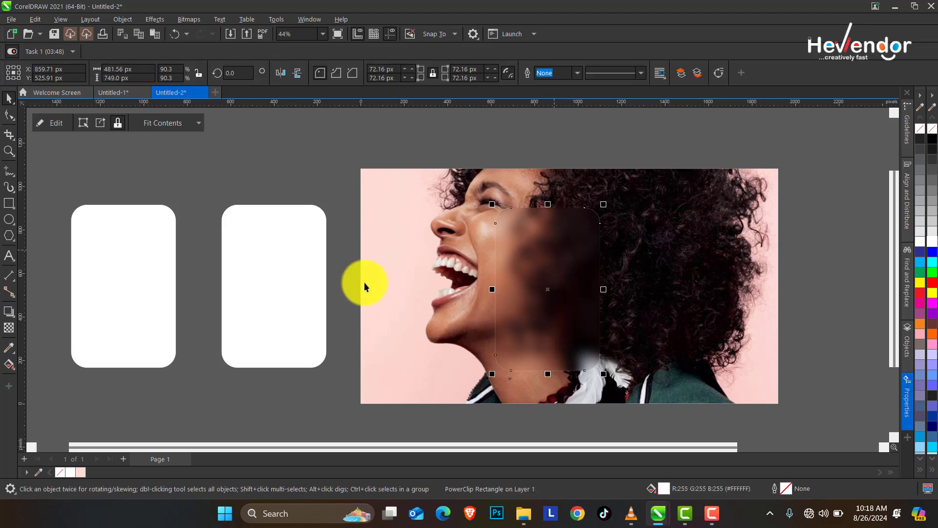
{"action": "left_click", "coordinate": [278, 265]}
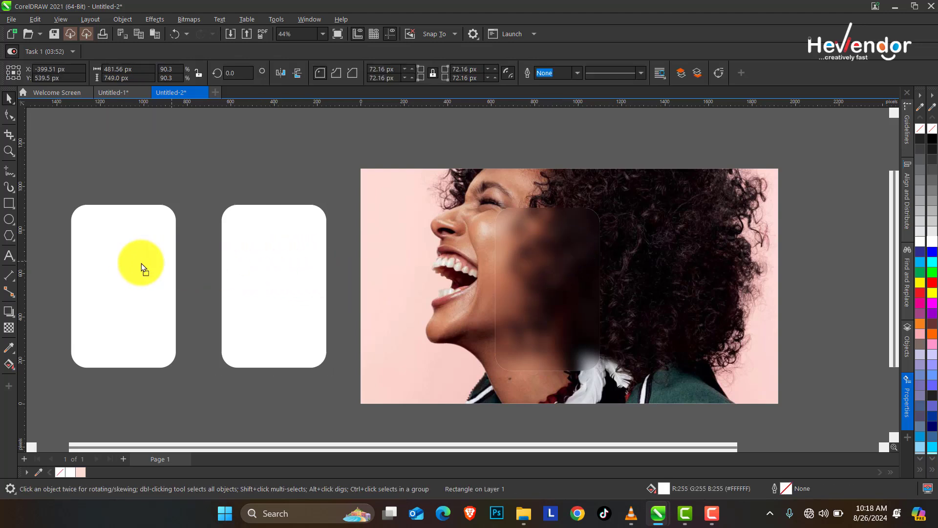
- Shift the spare rounded rectangles left, make one fill-less with a white outline, and fill the middle one black
{"action": "left_click_drag", "start_coordinate": [142, 268], "coordinate": [100, 270]}
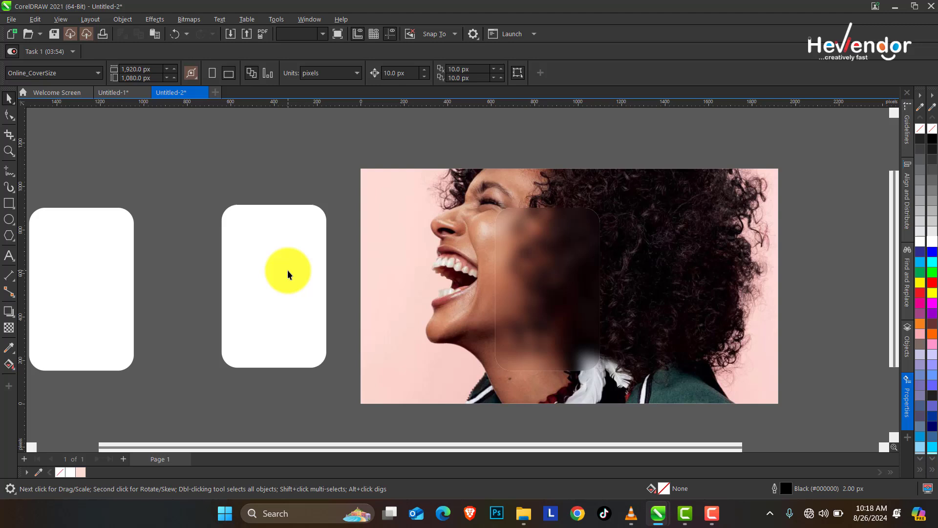
{"action": "left_click_drag", "start_coordinate": [287, 268], "coordinate": [345, 268]}
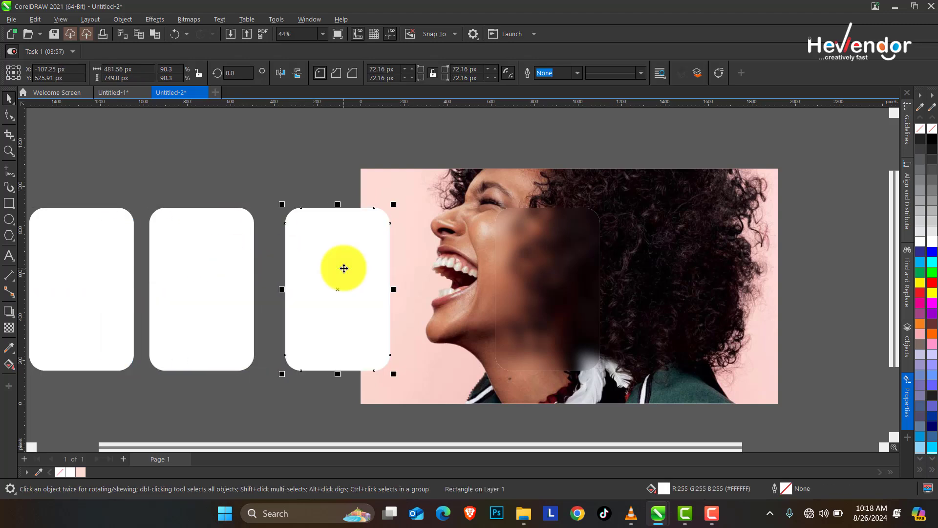
{"action": "left_click", "coordinate": [58, 471]}
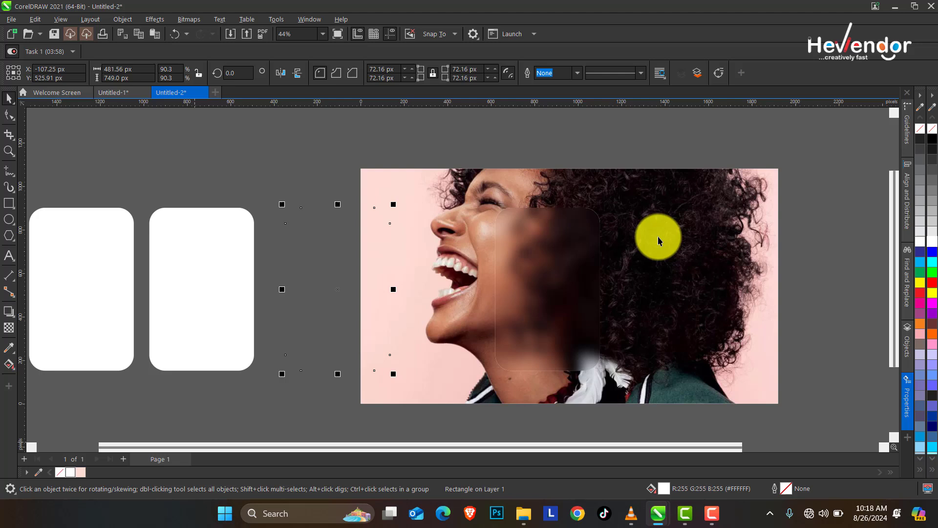
{"action": "right_click", "coordinate": [930, 245]}
{"action": "left_click", "coordinate": [211, 242]}
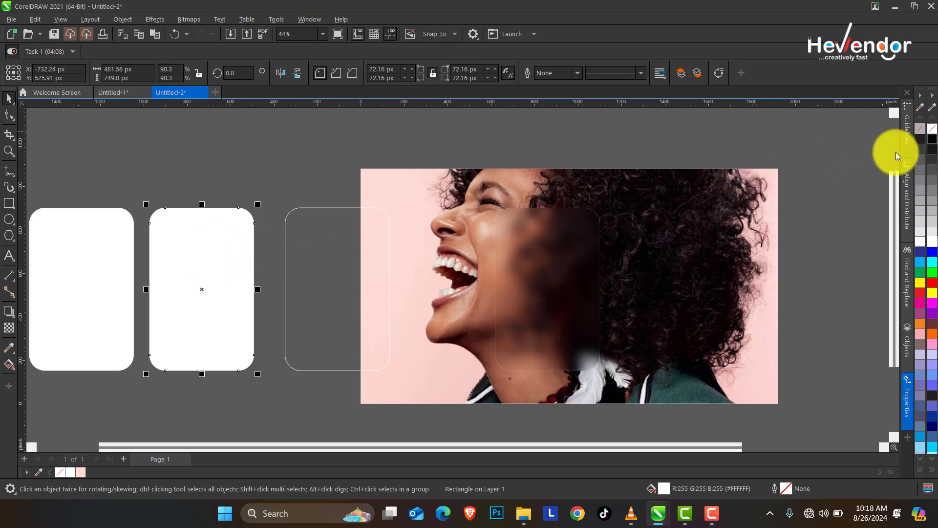
{"action": "left_click", "coordinate": [932, 139]}
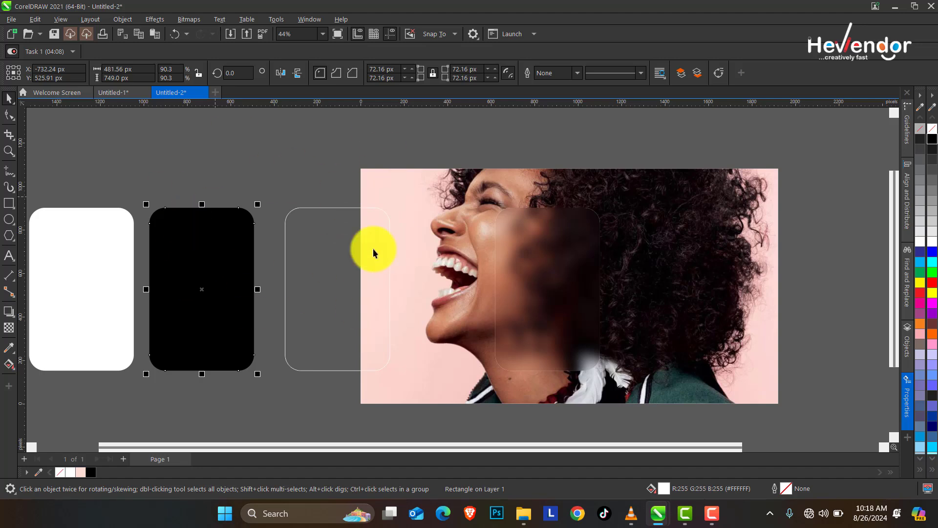
- Give the black rectangle an 8.9 px Gaussian blur and select it with the frosted card
{"action": "left_click", "coordinate": [183, 22]}
{"action": "mouse_move", "coordinate": [157, 21]}
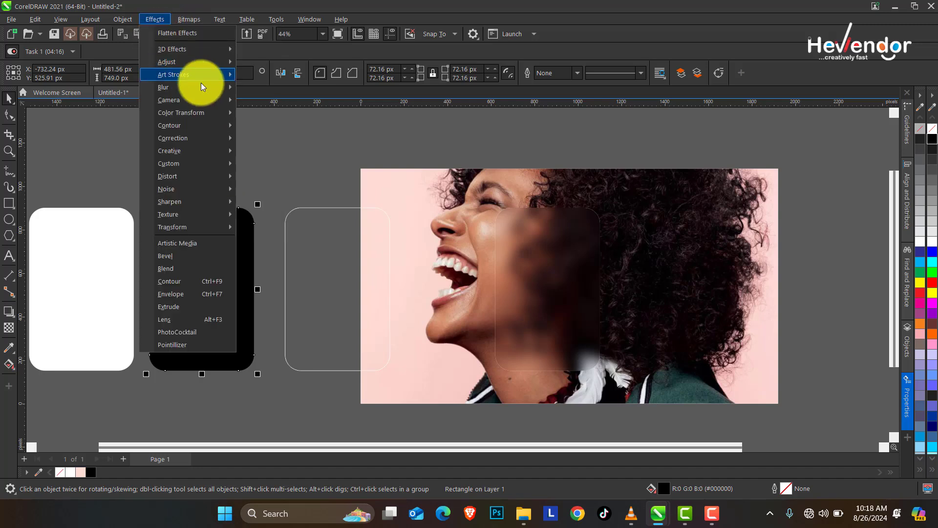
{"action": "mouse_move", "coordinate": [204, 87]}
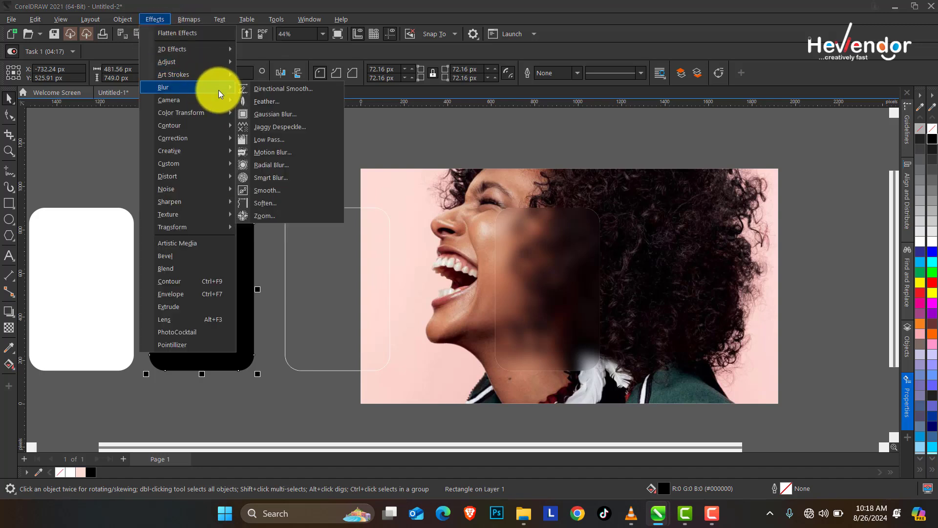
{"action": "left_click", "coordinate": [310, 115]}
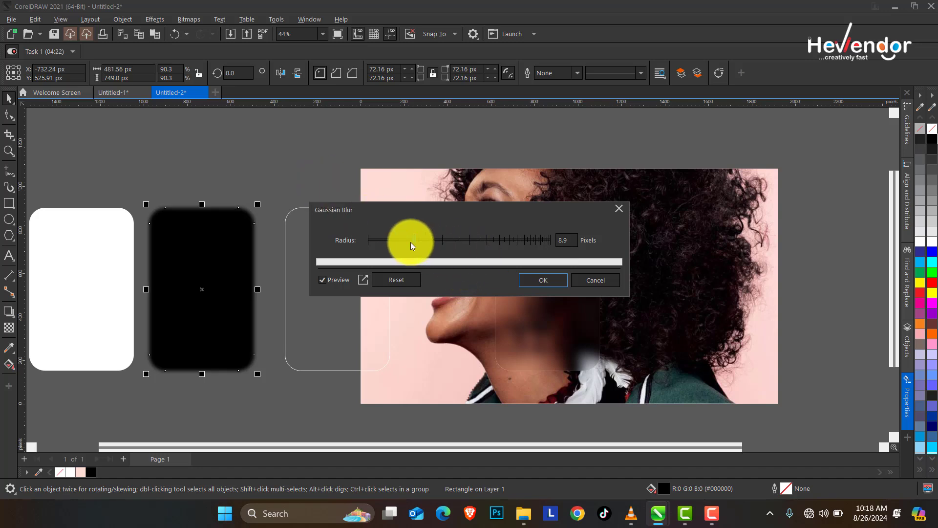
{"action": "left_click", "coordinate": [541, 280]}
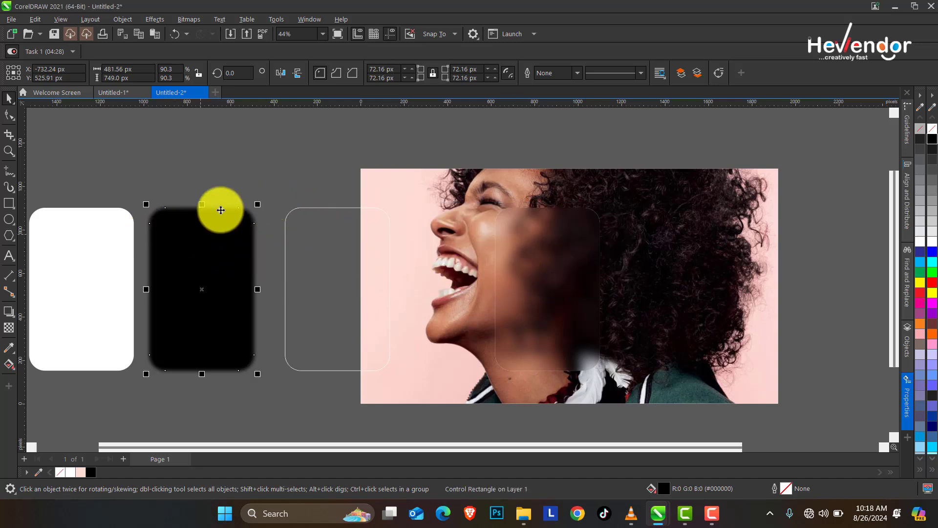
{"action": "left_click", "coordinate": [541, 250], "text": "shift"}
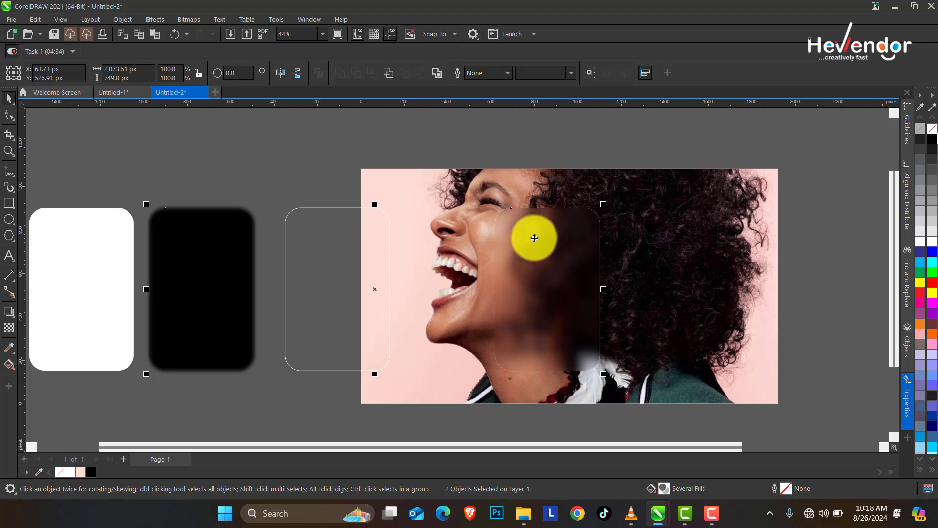
- Centre the blurred black rectangle on the frosted card and send it back one level
{"action": "key", "text": "c"}
{"action": "left_click", "coordinate": [397, 150]}
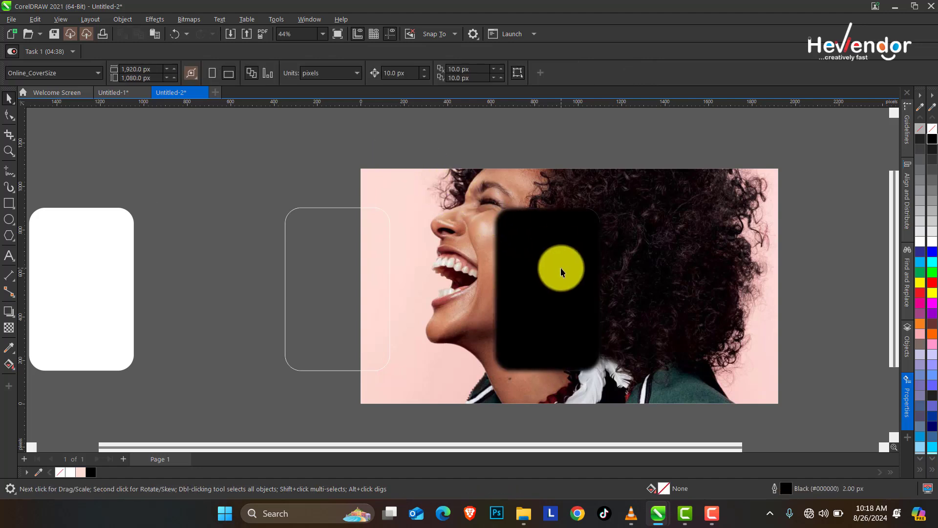
{"action": "left_click", "coordinate": [540, 226]}
{"action": "left_click", "coordinate": [521, 156]}
{"action": "left_click", "coordinate": [560, 249]}
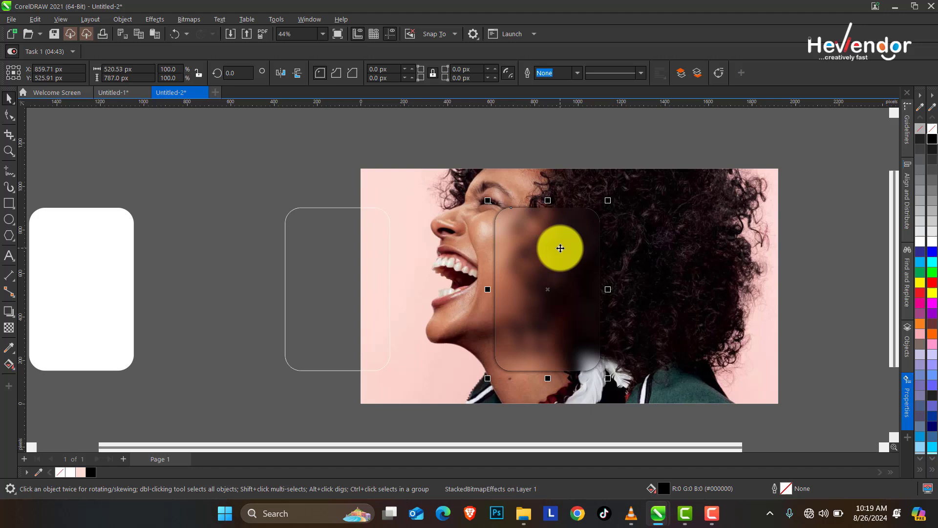
{"action": "key", "text": "ctrl+Page_Down"}
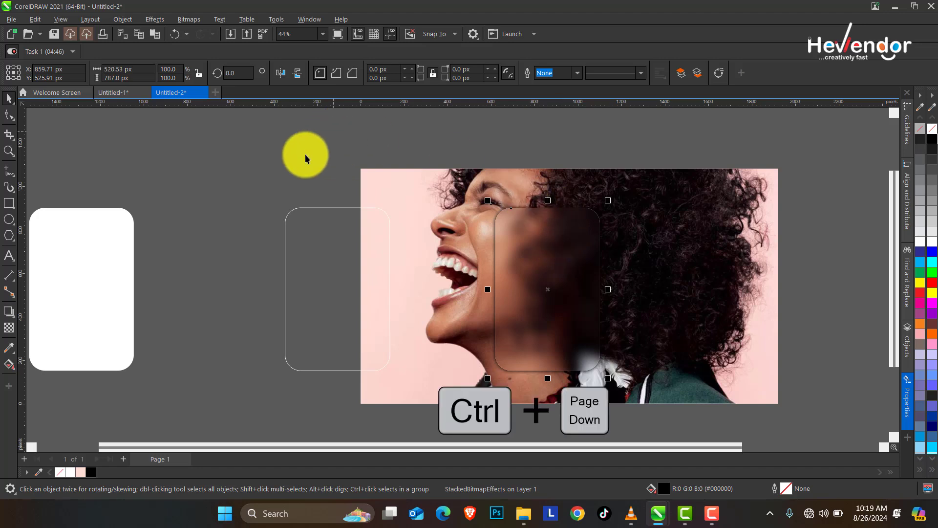
- Zoom in on the frosted card and shift the blurred photo inside its PowerClip
{"action": "left_click", "coordinate": [8, 149]}
{"action": "scroll", "coordinate": [723, 391], "scroll_direction": "down", "scroll_amount": 1}
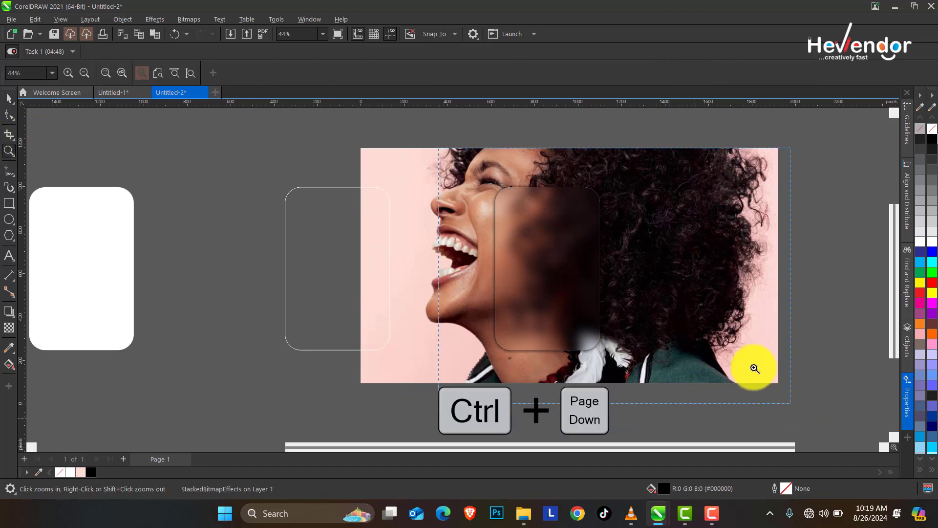
{"action": "left_click", "coordinate": [619, 295]}
{"action": "left_click", "coordinate": [404, 266]}
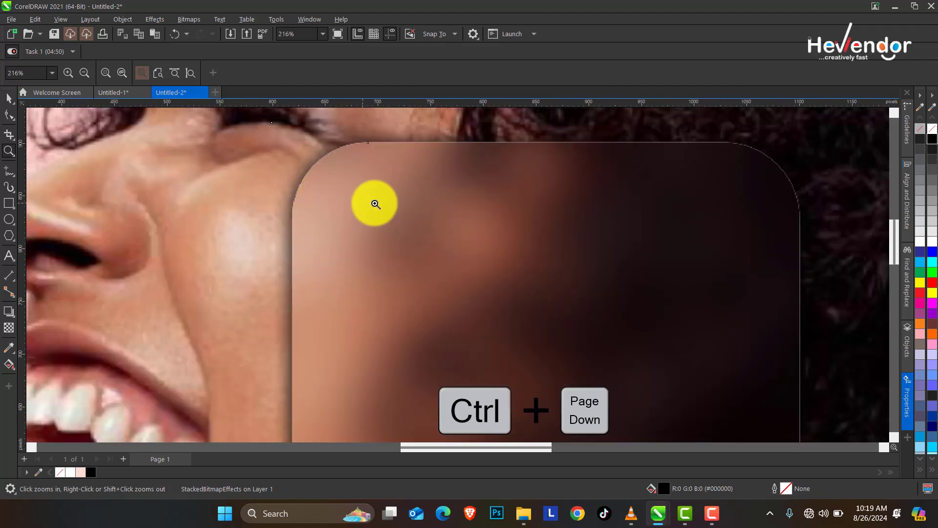
{"action": "right_click", "coordinate": [338, 182]}
{"action": "left_click", "coordinate": [9, 96]}
{"action": "left_click", "coordinate": [168, 151]}
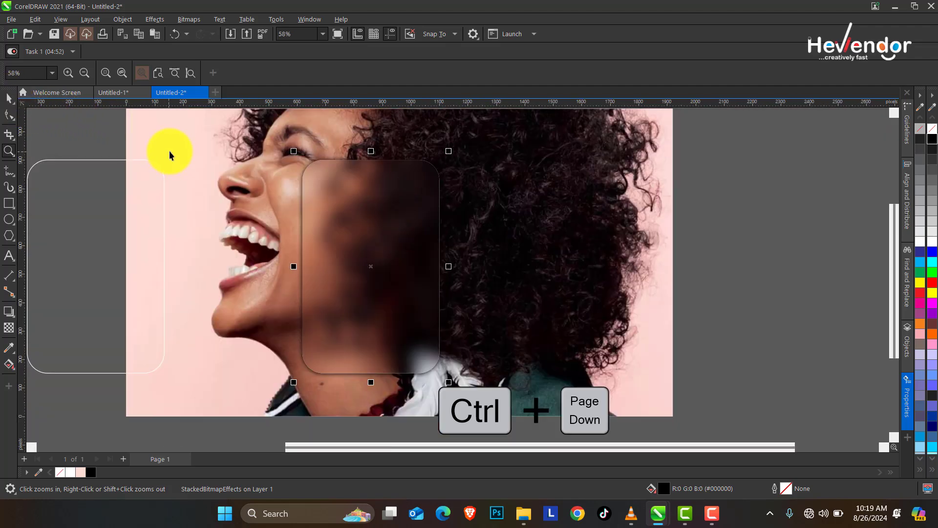
{"action": "left_click", "coordinate": [717, 214]}
{"action": "left_click", "coordinate": [435, 369]}
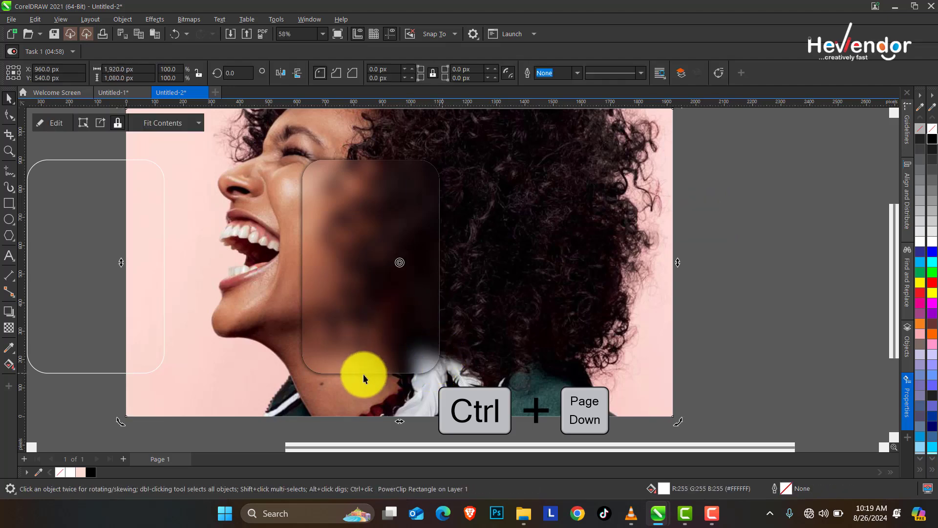
{"action": "mouse_move", "coordinate": [361, 375]}
{"action": "left_mouse_down"}
{"action": "mouse_move", "coordinate": [410, 390]}
{"action": "mouse_move", "coordinate": [374, 370]}
{"action": "left_mouse_up"}
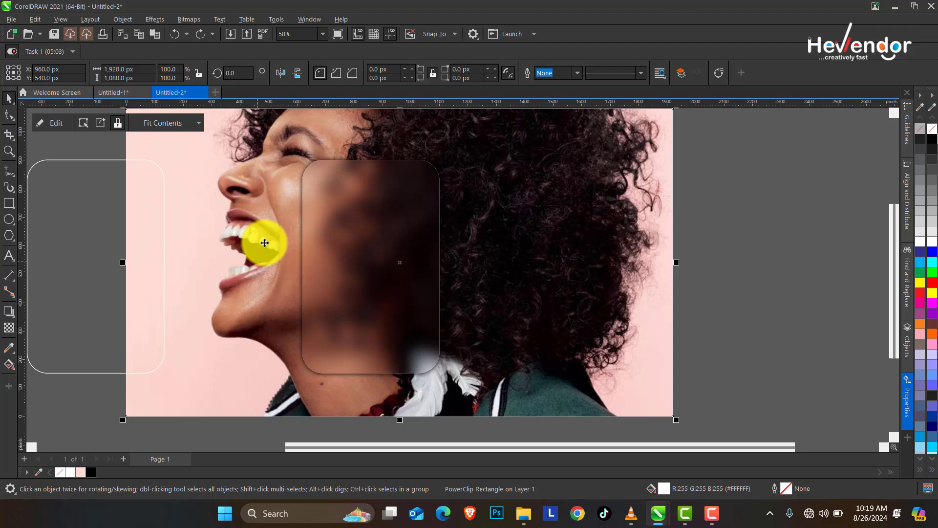
- Move the glass card off the black backing rectangle
{"action": "left_click", "coordinate": [747, 188]}
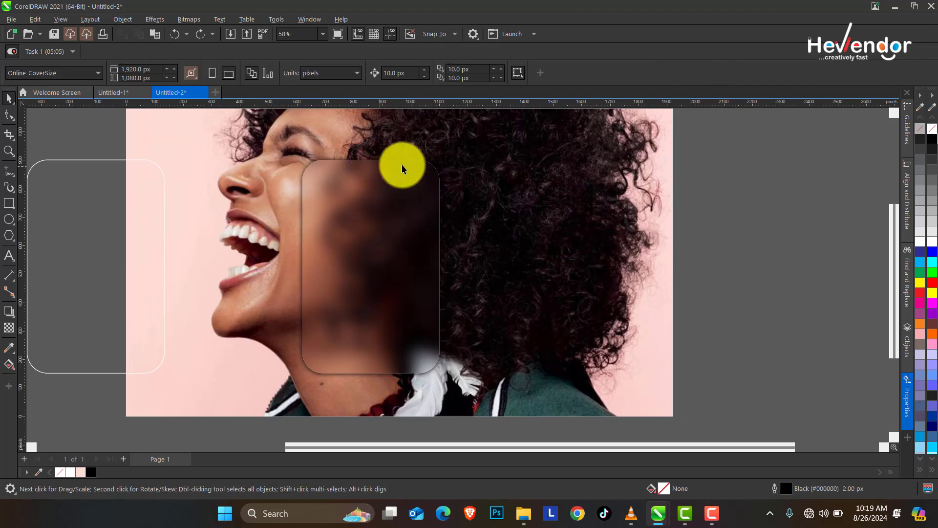
{"action": "left_click", "coordinate": [443, 187]}
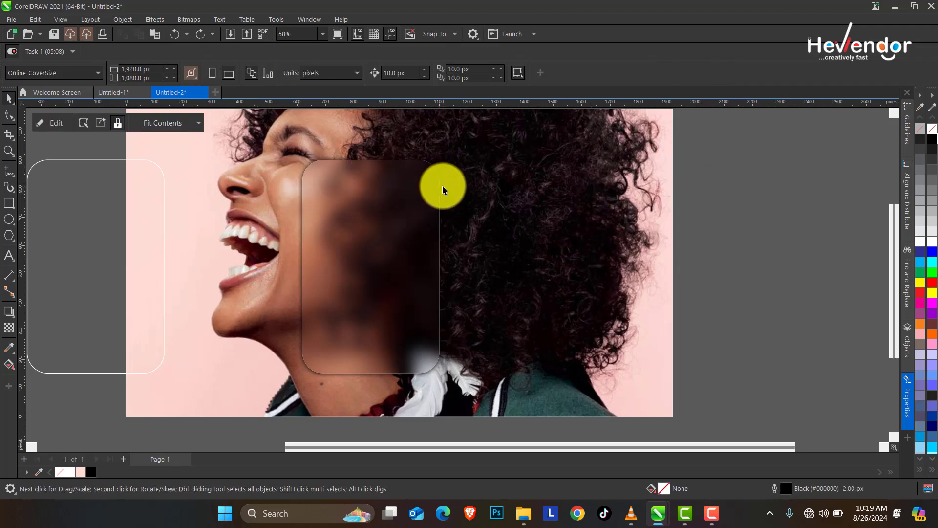
{"action": "left_click", "coordinate": [300, 210]}
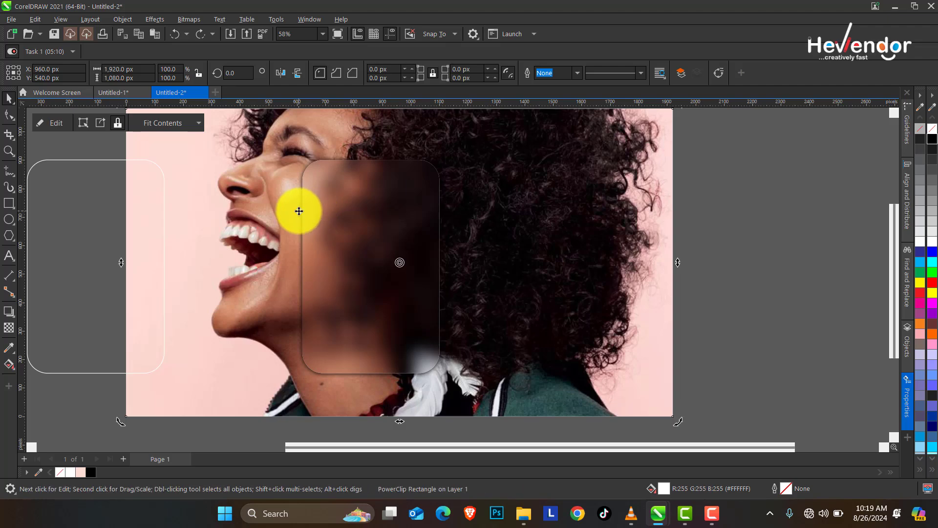
{"action": "left_click", "coordinate": [335, 185]}
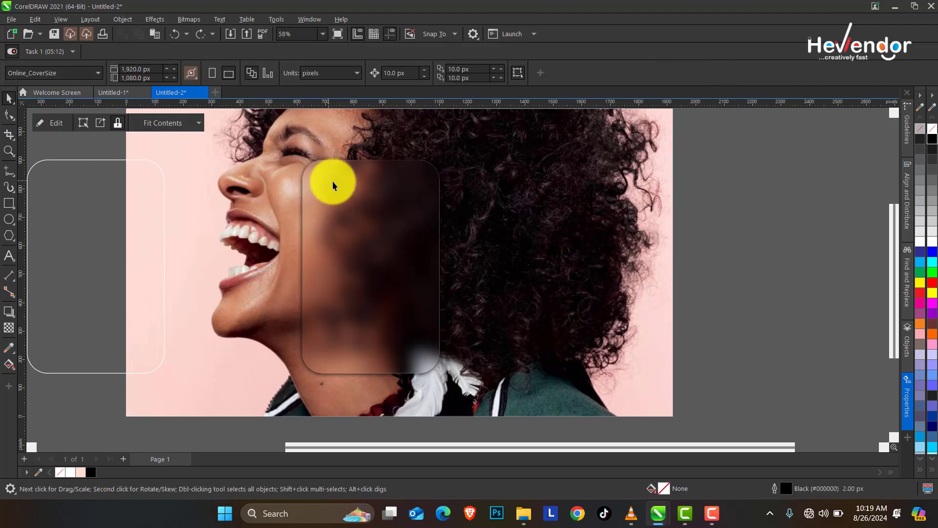
{"action": "left_click_drag", "start_coordinate": [348, 184], "coordinate": [405, 200]}
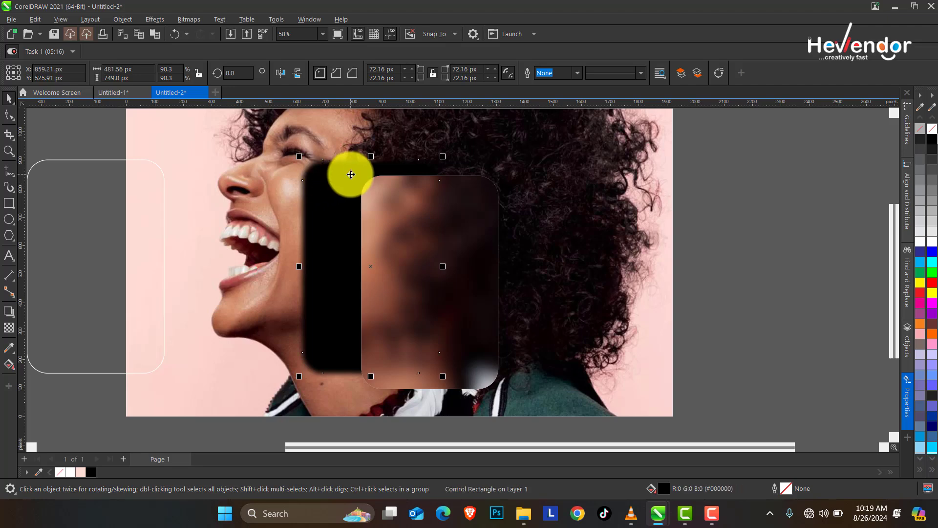
- Re-blur the black rectangle with a 15.3 px Gaussian blur and fill it dark grey
{"action": "left_click", "coordinate": [189, 19]}
{"action": "mouse_move", "coordinate": [164, 17]}
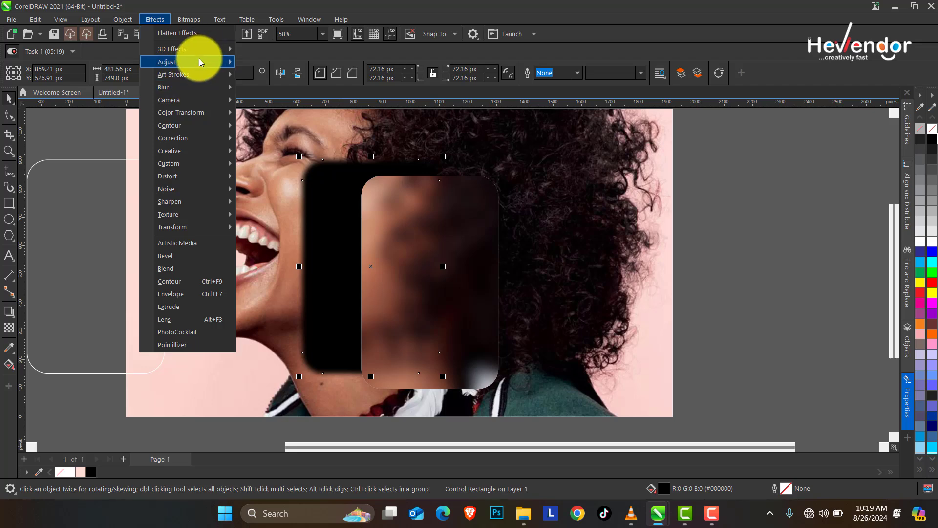
{"action": "mouse_move", "coordinate": [198, 58]}
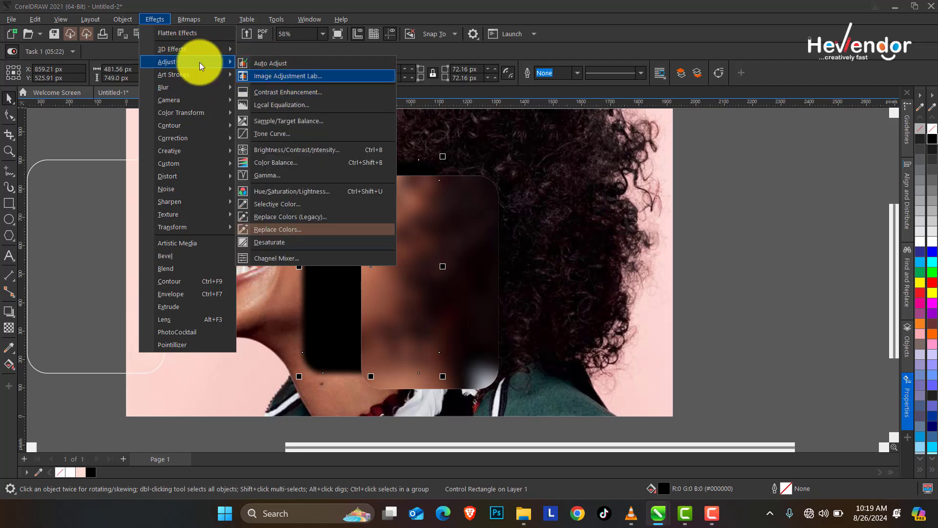
{"action": "mouse_move", "coordinate": [181, 85]}
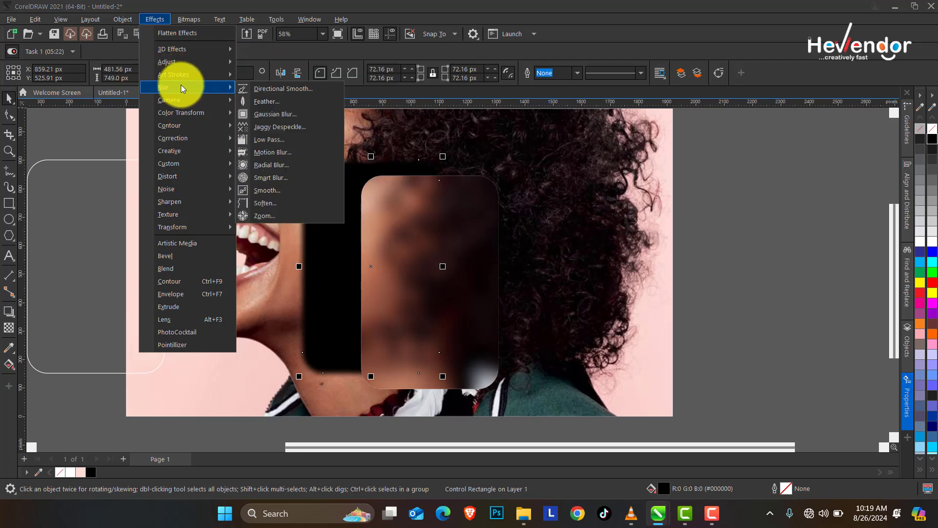
{"action": "left_click", "coordinate": [292, 113]}
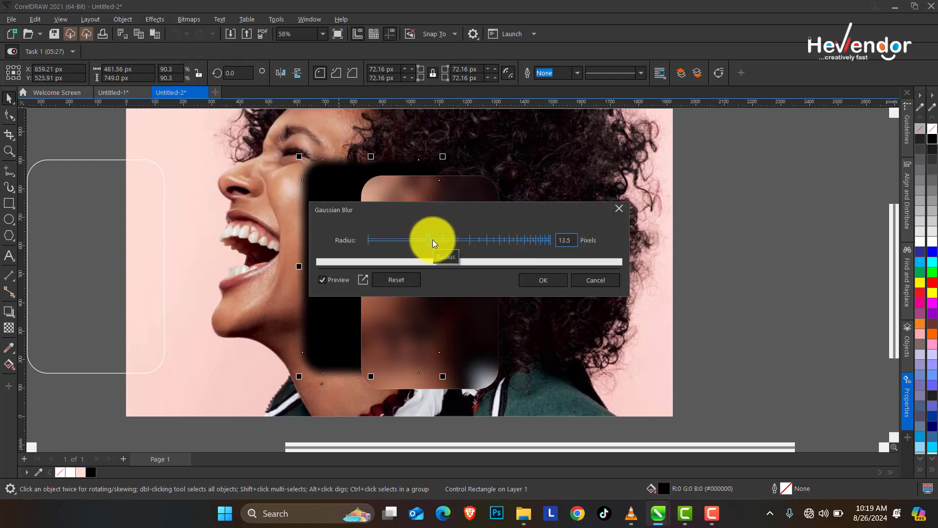
{"action": "left_click_drag", "start_coordinate": [428, 239], "coordinate": [432, 239]}
{"action": "left_click", "coordinate": [544, 280]}
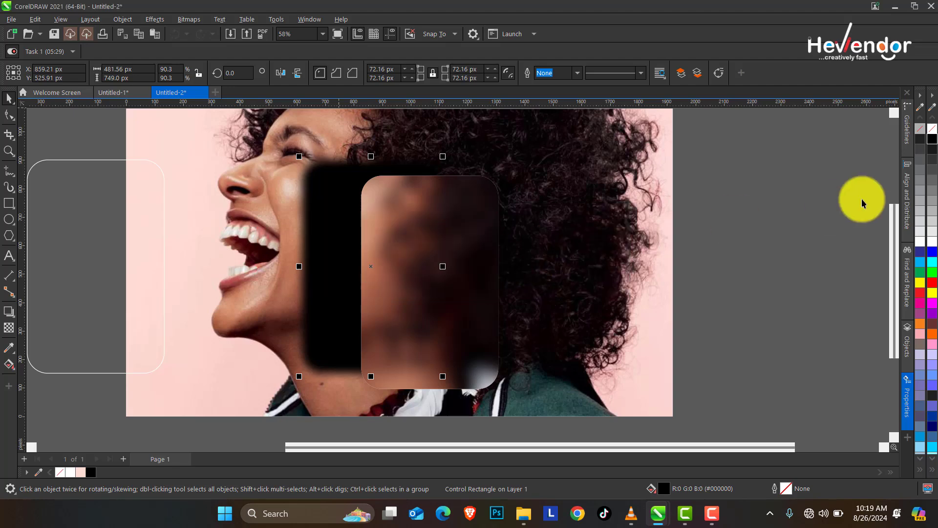
{"action": "left_click", "coordinate": [931, 153]}
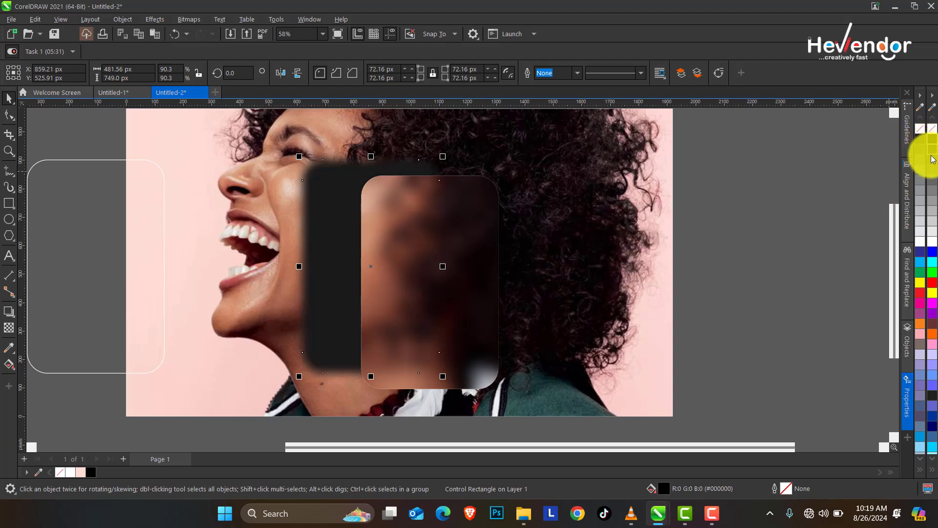
- Align the glass card and dark shadow on their top and left edges
{"action": "left_click", "coordinate": [416, 243]}
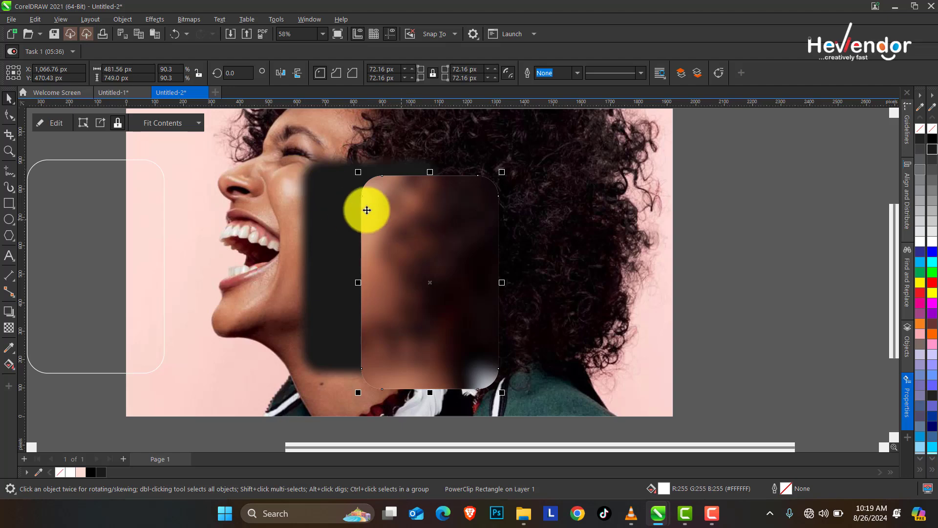
{"action": "left_click", "coordinate": [322, 176], "text": "shift"}
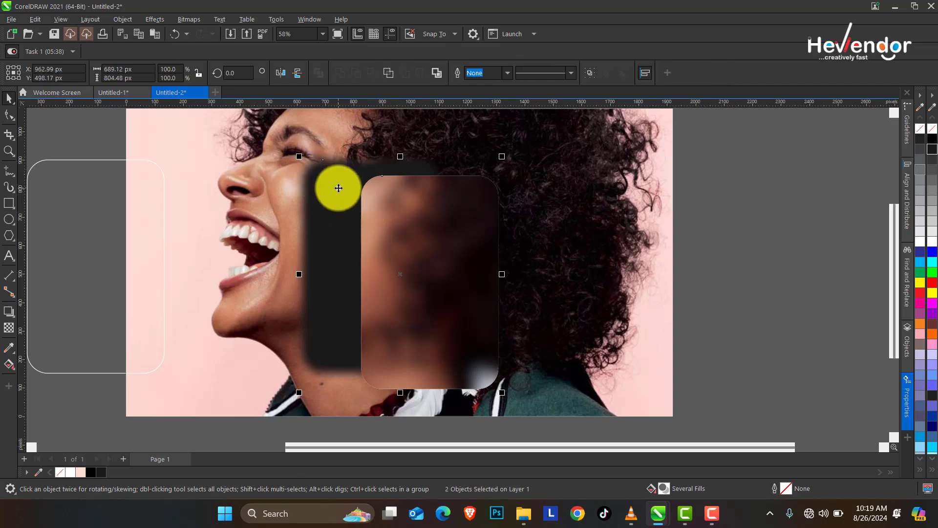
{"action": "key", "text": "t"}
{"action": "key", "text": "l"}
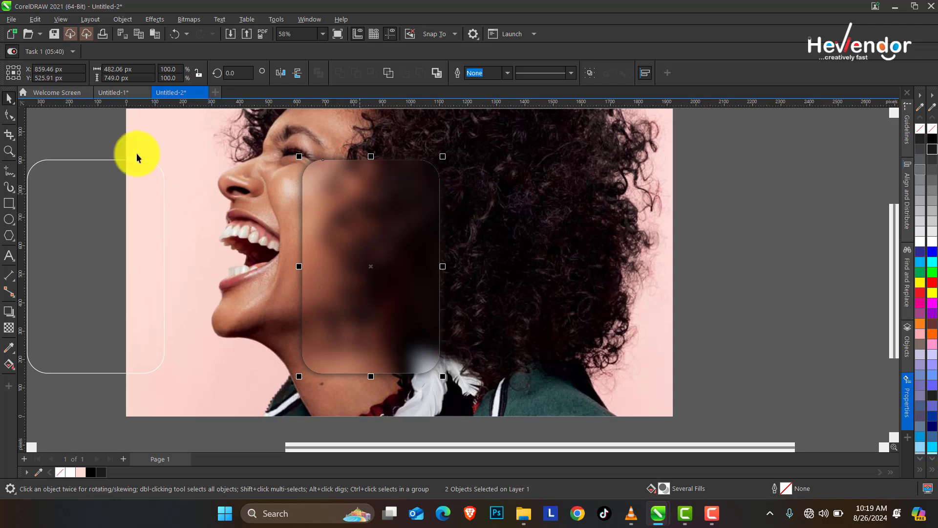
{"action": "left_click", "coordinate": [97, 157]}
- Move the rounded outline rectangle further left off the page
{"action": "left_click", "coordinate": [14, 153]}
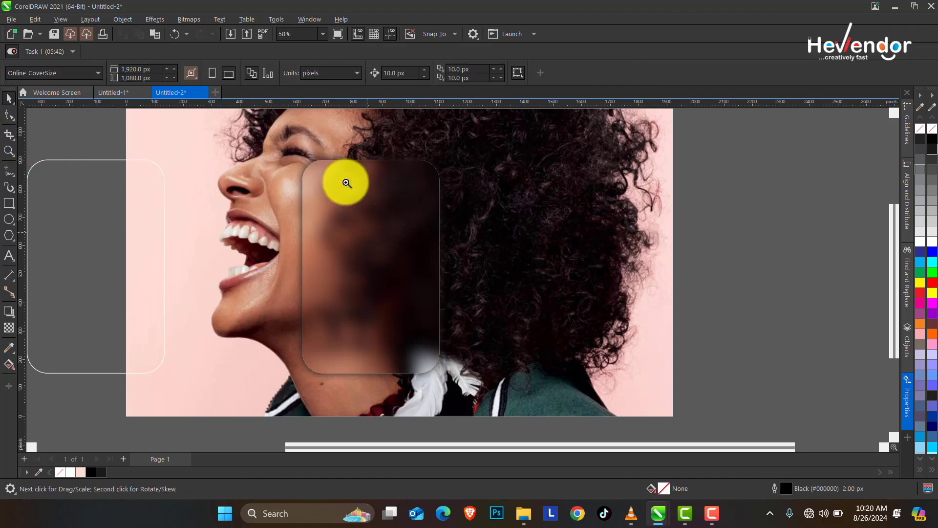
{"action": "right_click", "coordinate": [293, 174]}
{"action": "left_click_drag", "start_coordinate": [284, 145], "coordinate": [786, 376]}
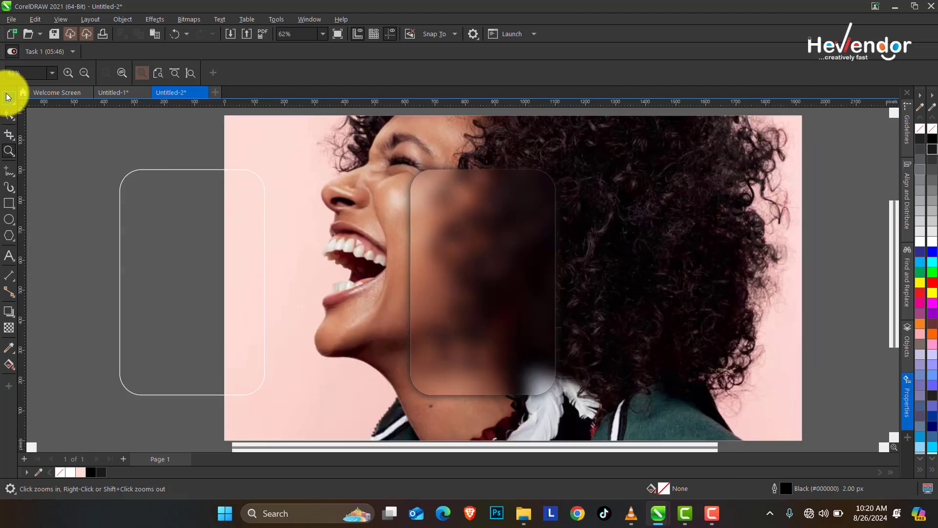
{"action": "left_click", "coordinate": [8, 98]}
{"action": "left_click", "coordinate": [226, 198]}
{"action": "left_click_drag", "start_coordinate": [176, 198], "coordinate": [162, 207]}
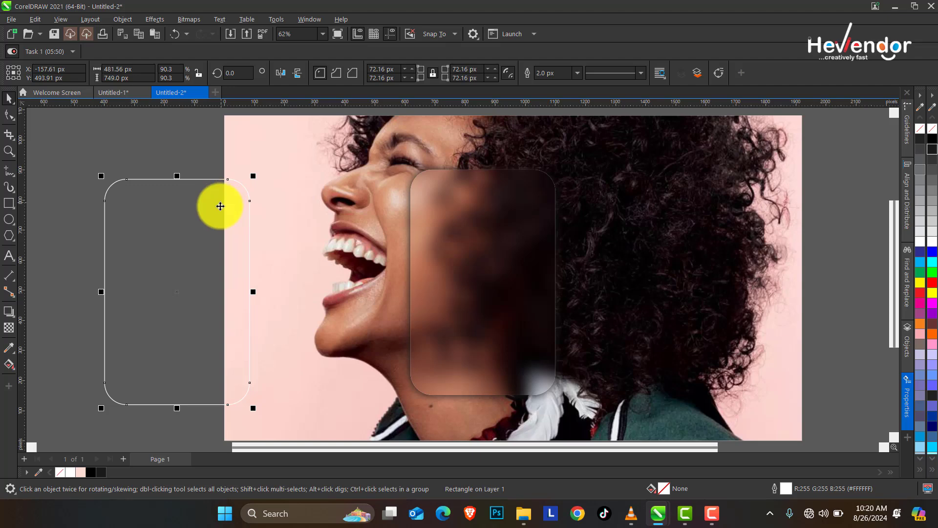
{"action": "left_click_drag", "start_coordinate": [221, 206], "coordinate": [169, 205]}
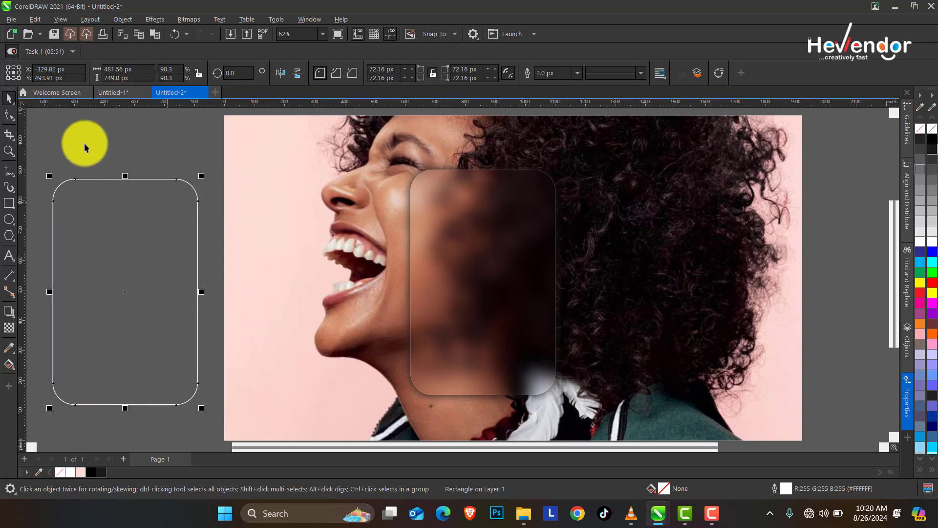
- Fill the white rounded rectangle dark grey and place it on the photo beside the glass card
{"action": "left_click", "coordinate": [9, 151]}
{"action": "right_click", "coordinate": [258, 192]}
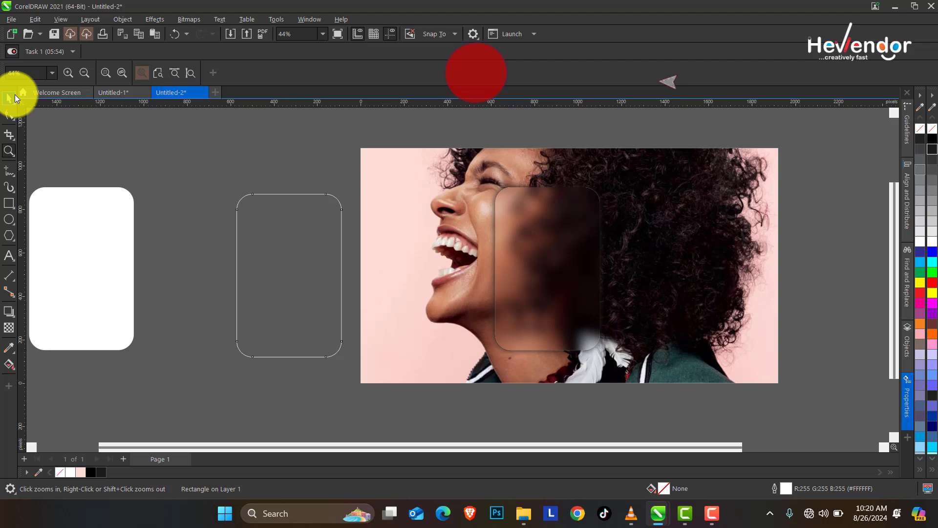
{"action": "left_click", "coordinate": [15, 96]}
{"action": "left_click_drag", "start_coordinate": [107, 205], "coordinate": [179, 218]}
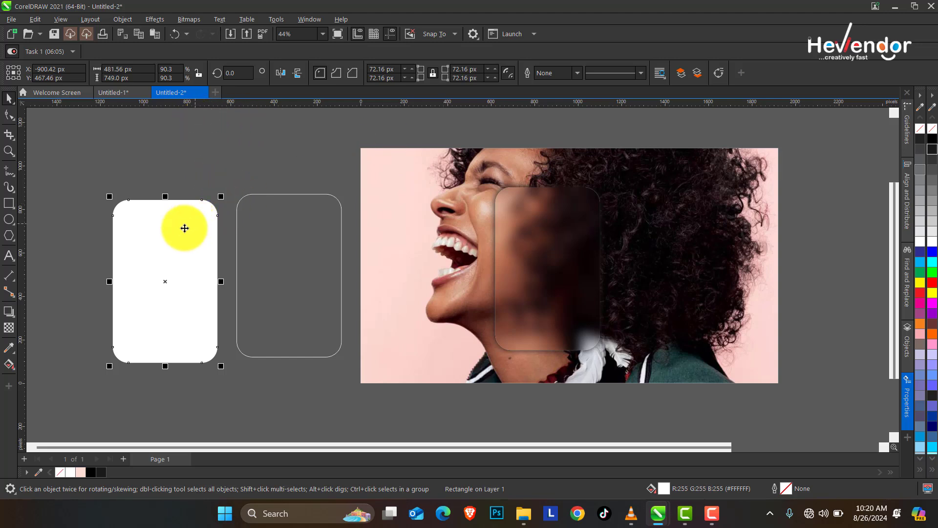
{"action": "left_click", "coordinate": [933, 162]}
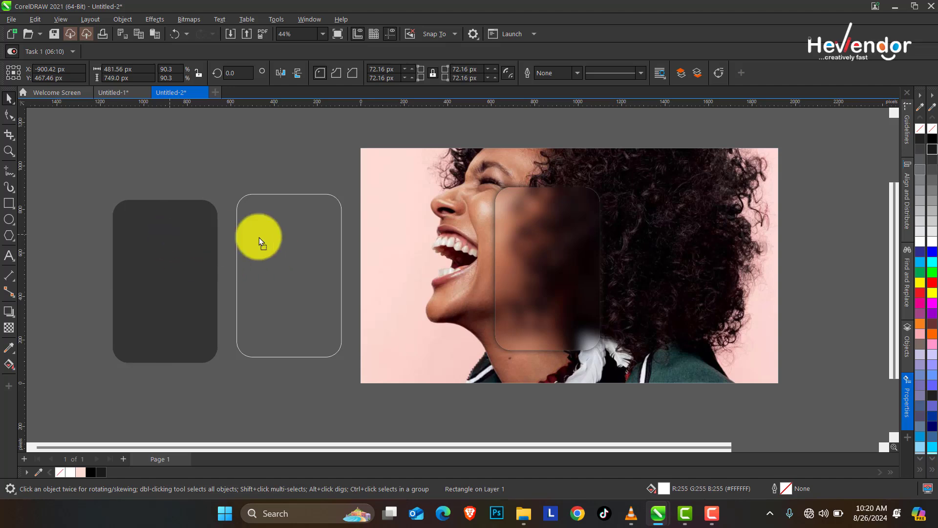
{"action": "left_click_drag", "start_coordinate": [182, 233], "coordinate": [460, 220]}
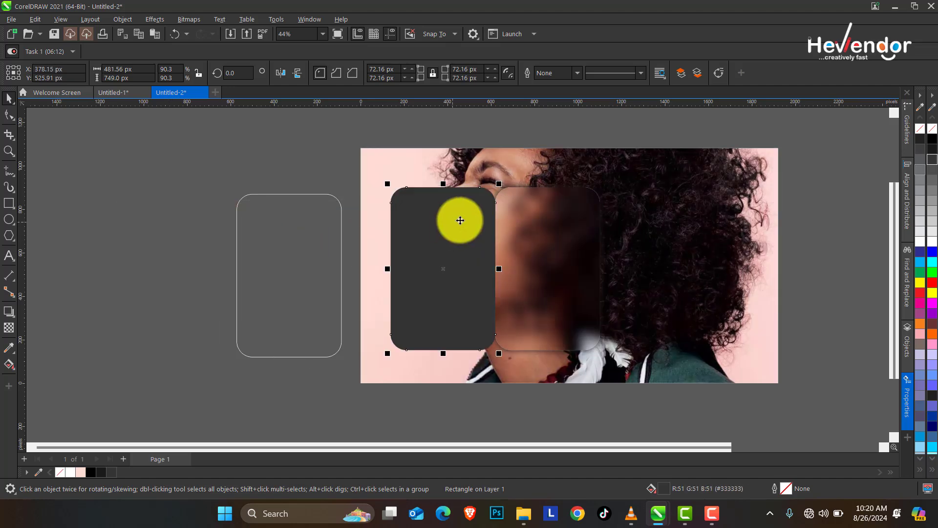
- Nudge the dark grey rectangle slightly left next to the glass card
{"action": "left_click", "coordinate": [9, 151]}
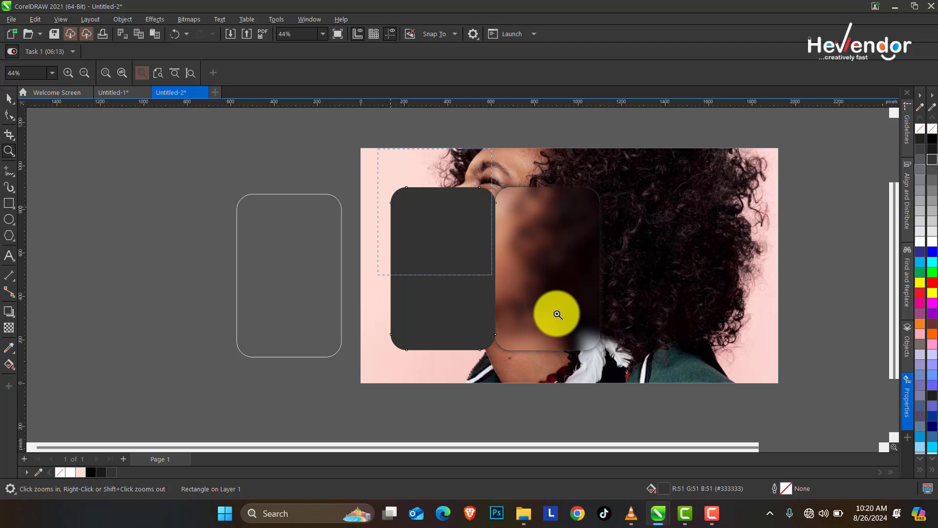
{"action": "left_click", "coordinate": [557, 314]}
{"action": "left_click", "coordinate": [9, 97]}
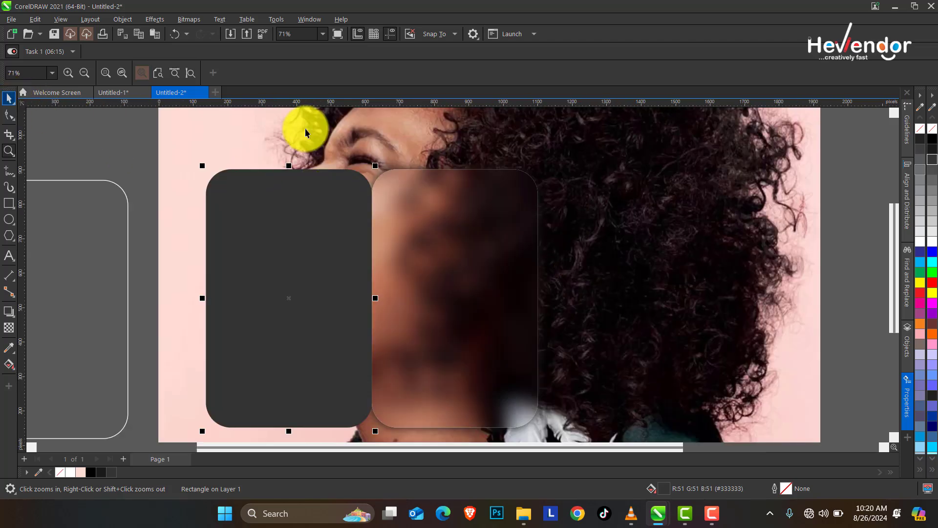
{"action": "left_click_drag", "start_coordinate": [308, 192], "coordinate": [293, 196]}
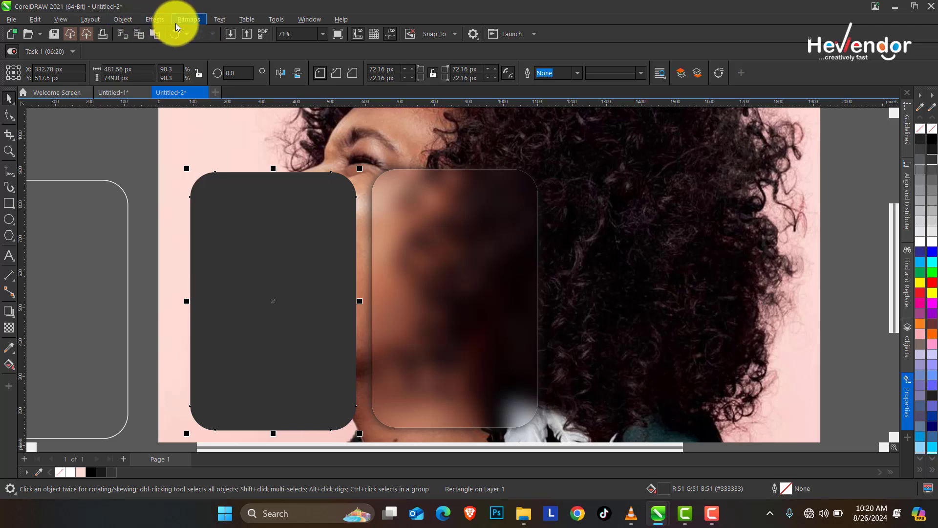
{"action": "left_click", "coordinate": [151, 21]}
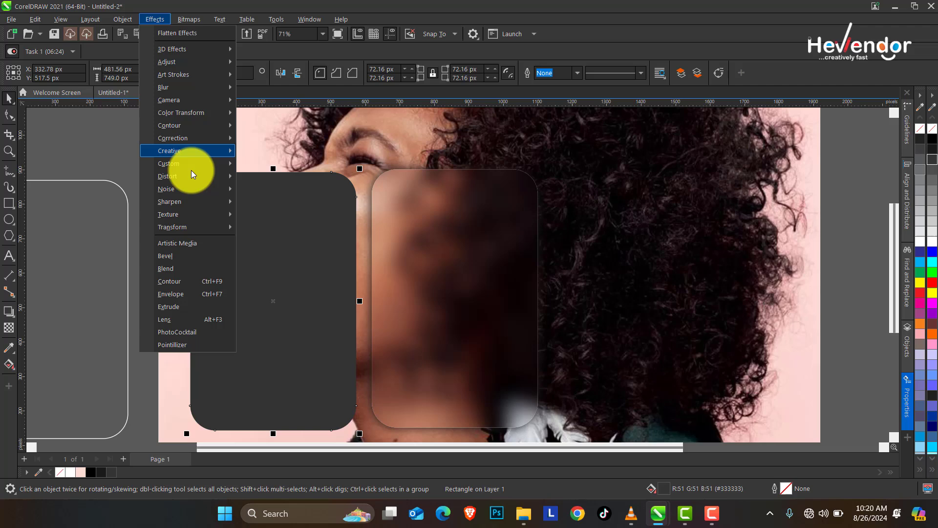
- Open the Stone texture and settle on the Concrete preset after trying Asphalt and Sandstone
{"action": "mouse_move", "coordinate": [196, 213]}
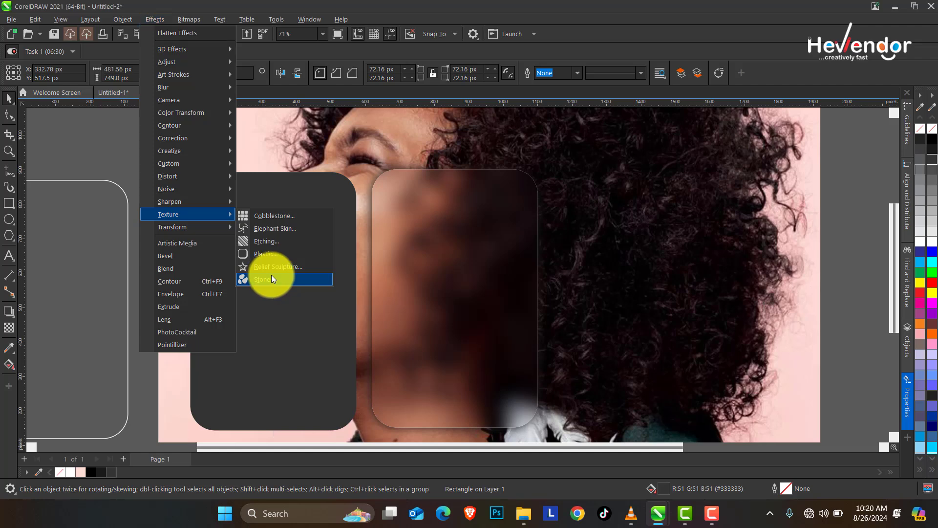
{"action": "left_click", "coordinate": [271, 278]}
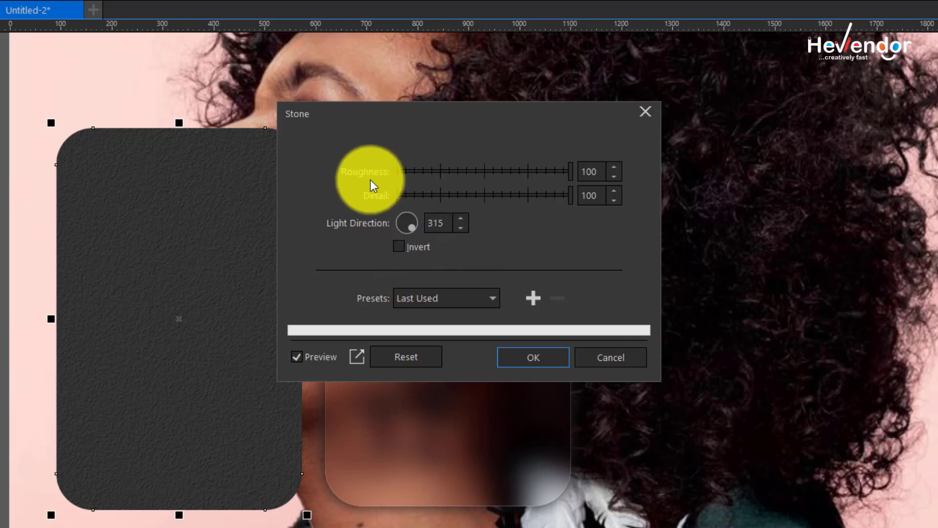
{"action": "left_click", "coordinate": [493, 299]}
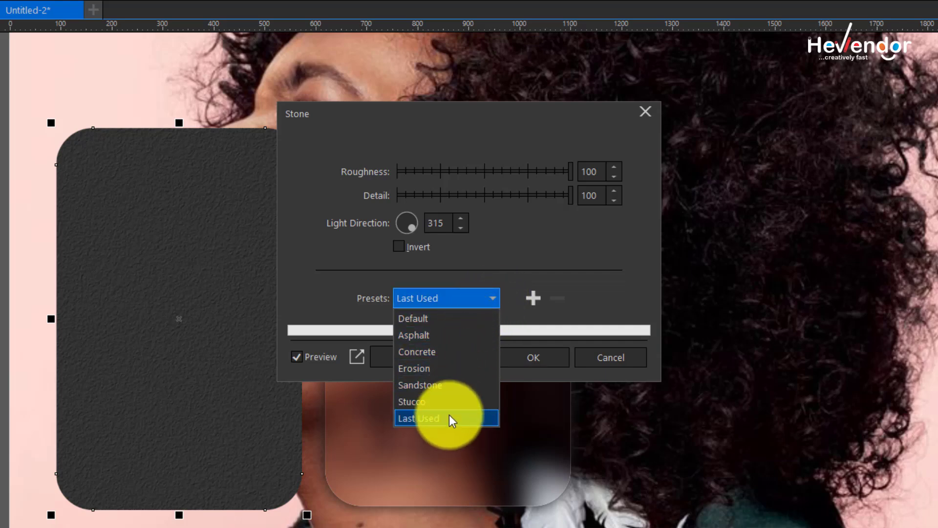
{"action": "left_click", "coordinate": [447, 336]}
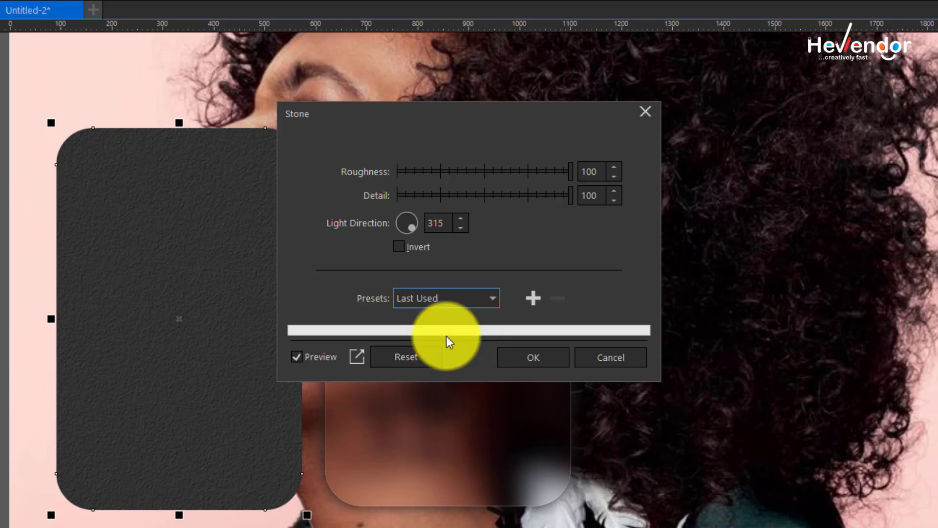
{"action": "left_click", "coordinate": [479, 297]}
{"action": "left_click", "coordinate": [453, 383]}
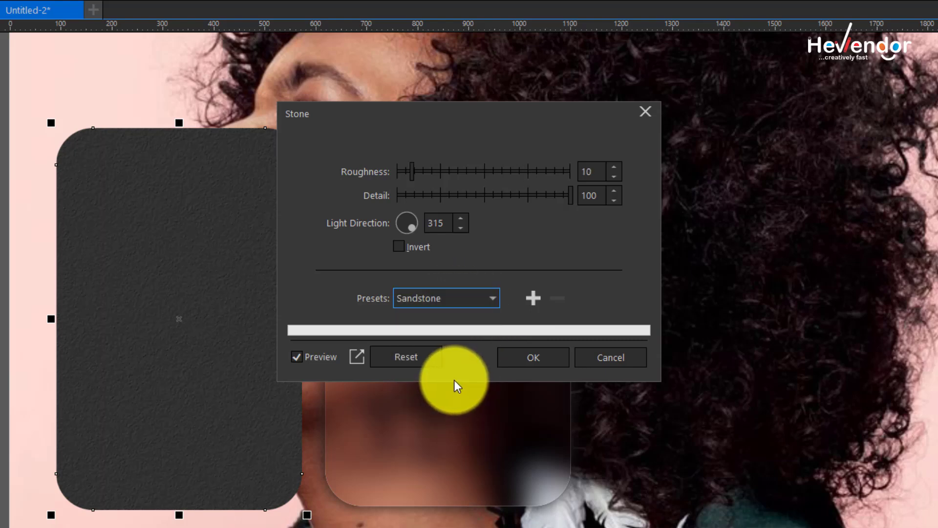
{"action": "left_click", "coordinate": [483, 295]}
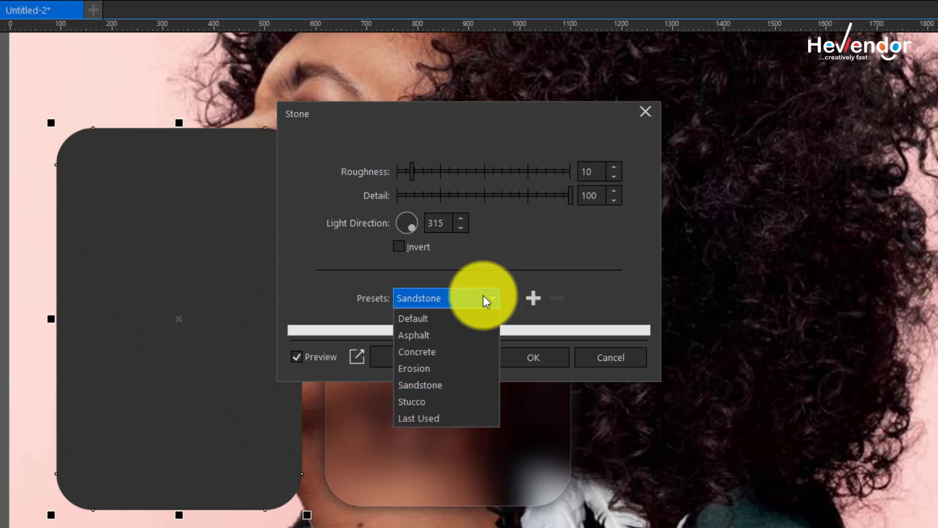
{"action": "left_click", "coordinate": [444, 352]}
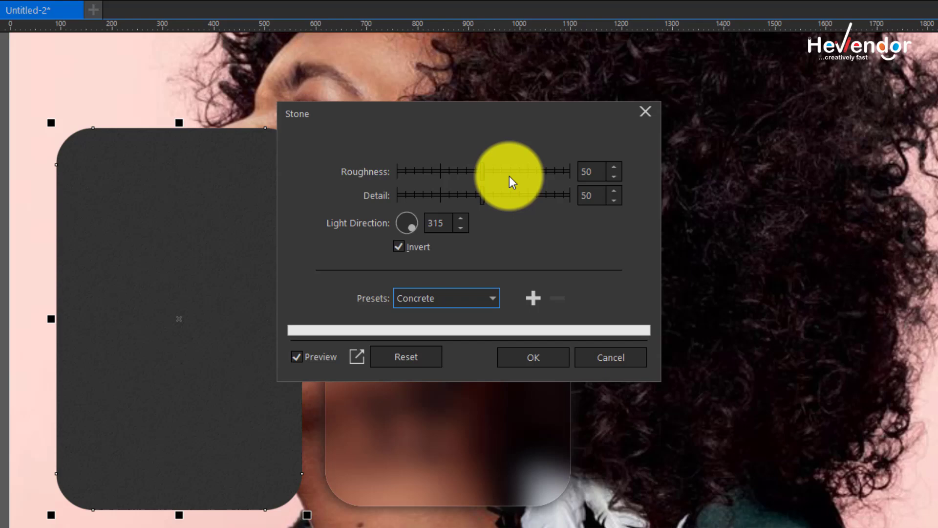
- Raise Roughness and Detail to 100 and apply the stone texture
{"action": "left_click_drag", "start_coordinate": [482, 171], "coordinate": [572, 171]}
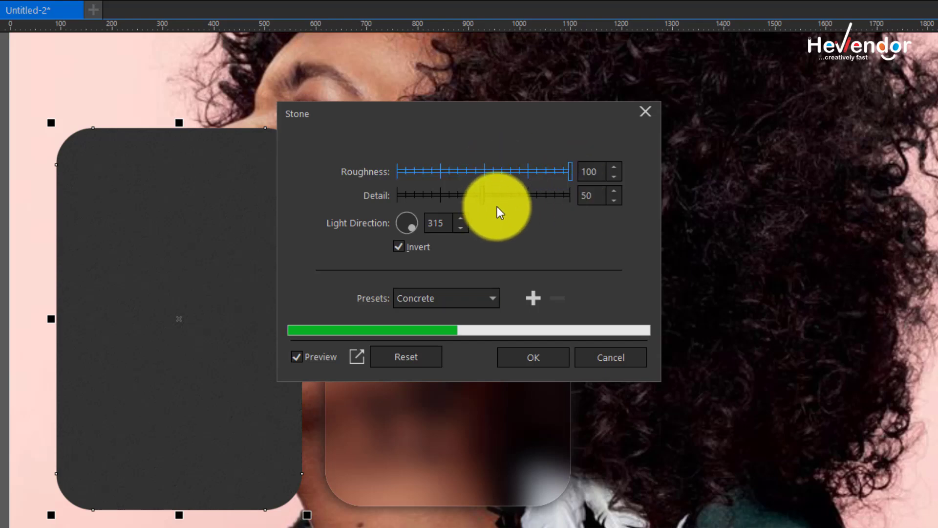
{"action": "left_click_drag", "start_coordinate": [483, 196], "coordinate": [607, 203]}
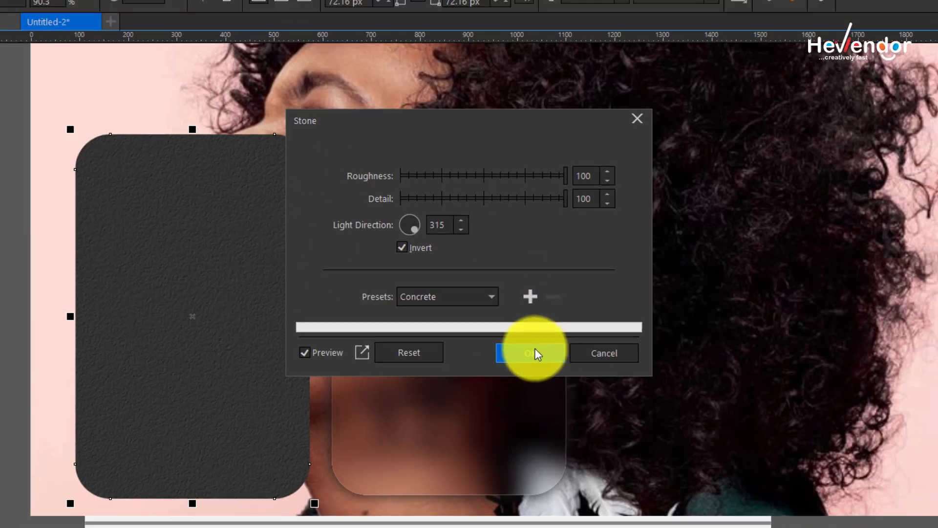
{"action": "left_click", "coordinate": [538, 355]}
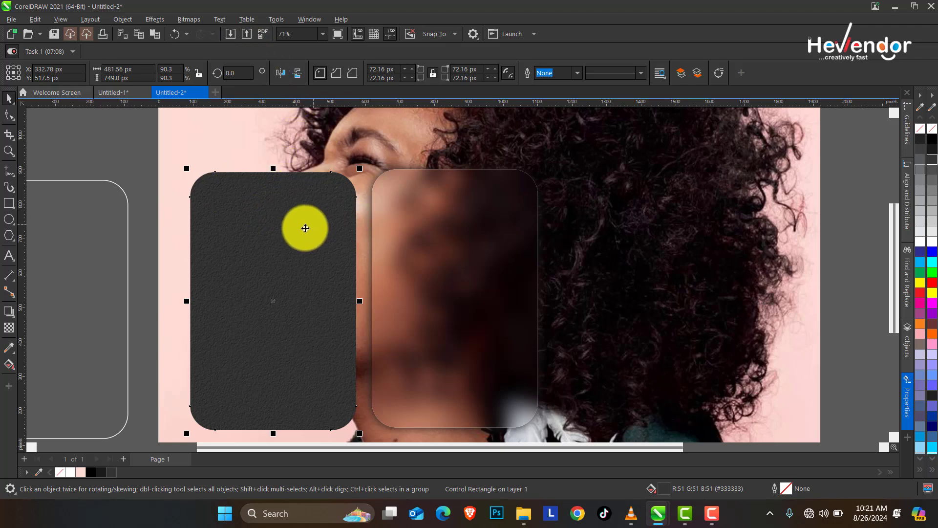
- Align the textured dark rectangle with the blurred rectangle on their top and right edges
{"action": "left_click", "coordinate": [460, 217], "text": "shift"}
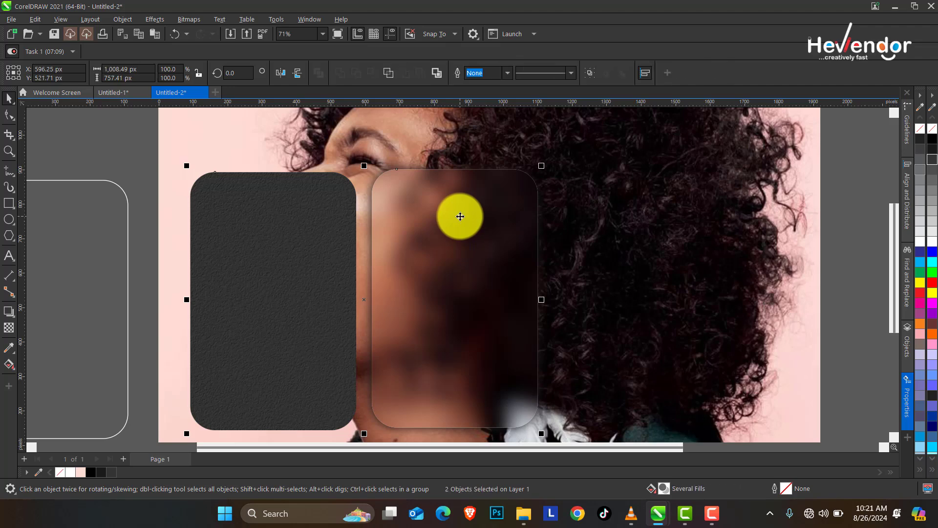
{"action": "key", "text": "t"}
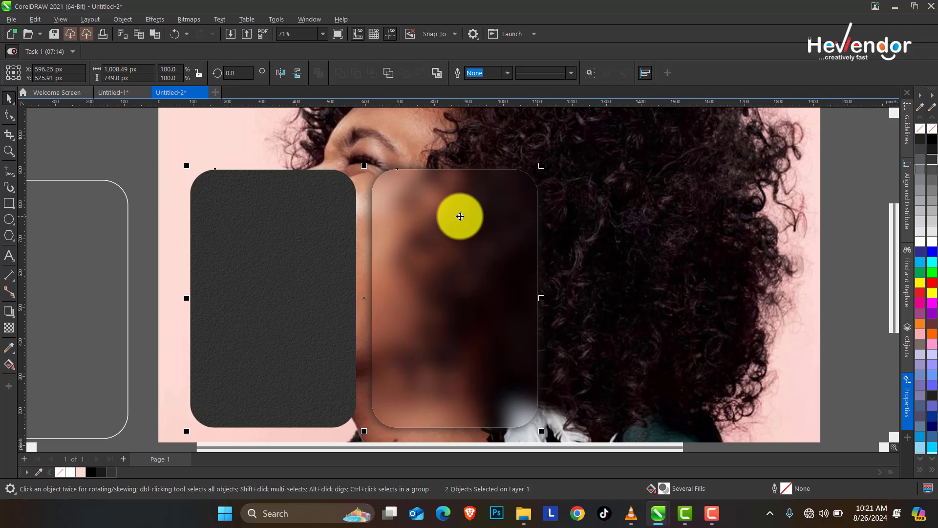
{"action": "key", "text": "r"}
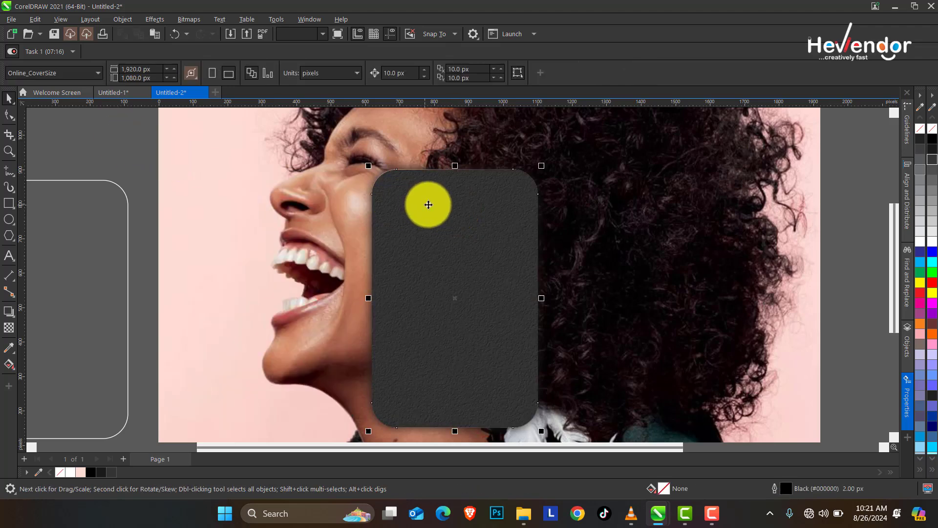
{"action": "left_click", "coordinate": [429, 204]}
{"action": "left_click", "coordinate": [10, 327]}
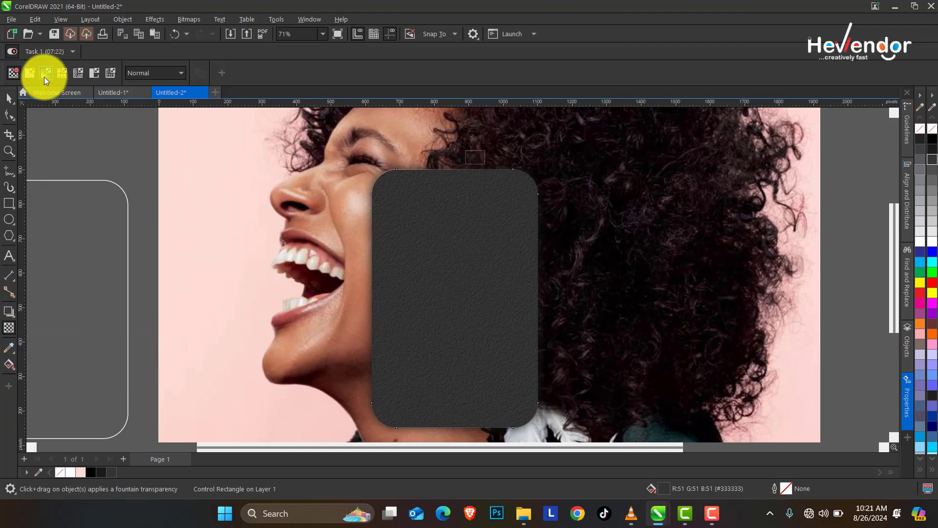
- Give the textured rectangle uniform transparency with the Screen blend mode
{"action": "left_click", "coordinate": [29, 72]}
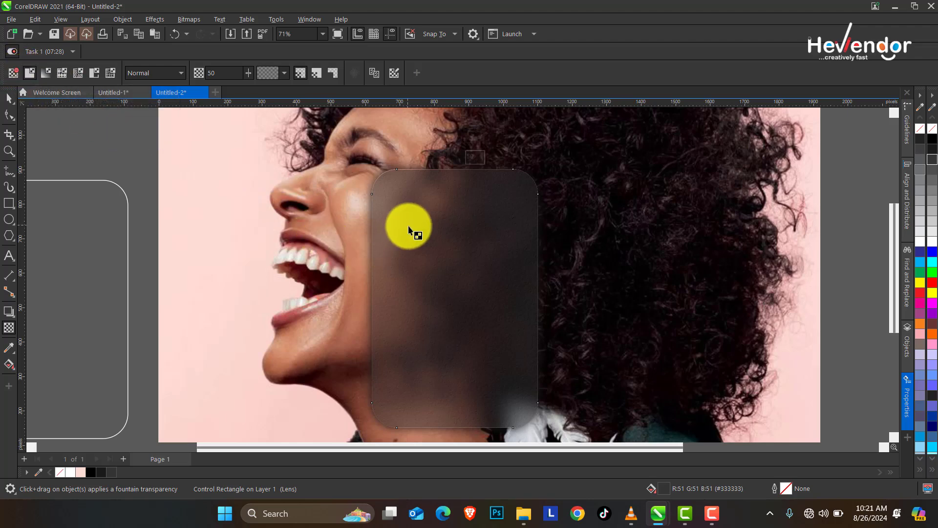
{"action": "left_click", "coordinate": [180, 74]}
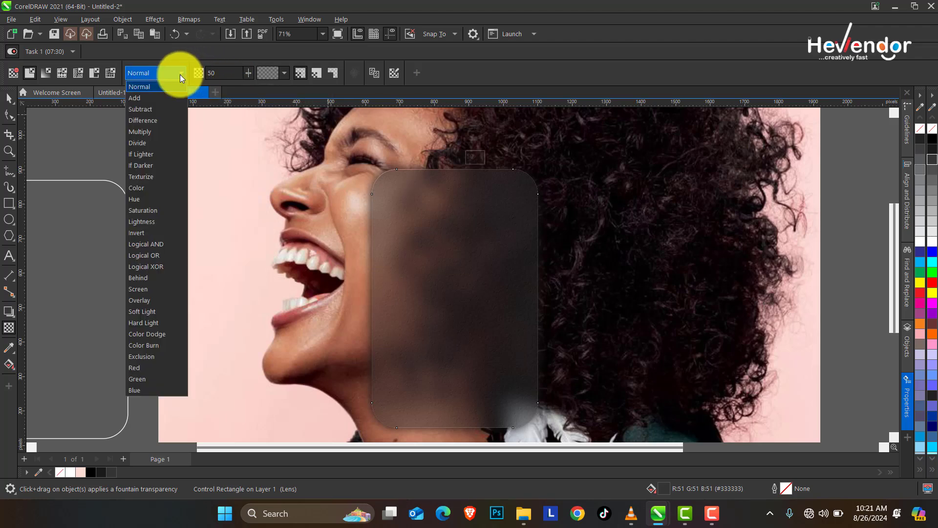
{"action": "left_click", "coordinate": [157, 291]}
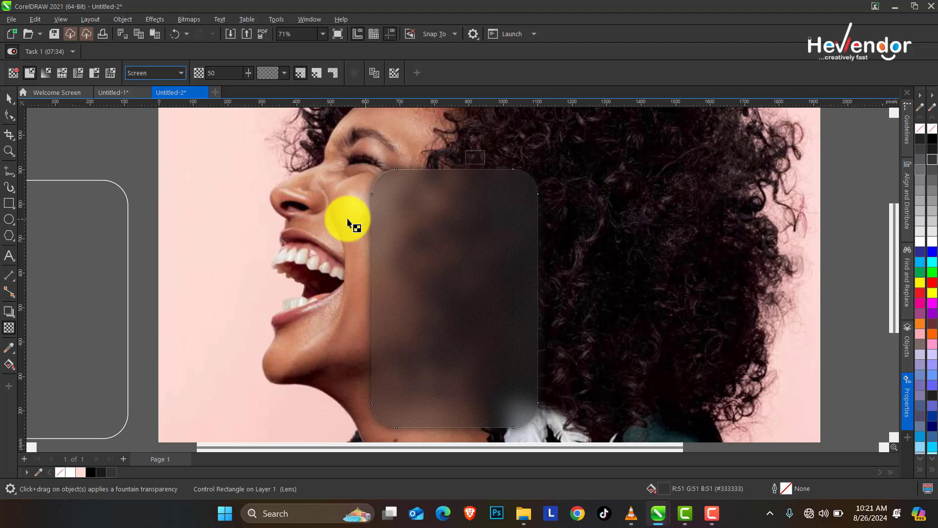
- Frame the glass rectangle and drag its transparency slider to make it more see-through
{"action": "left_click", "coordinate": [9, 151]}
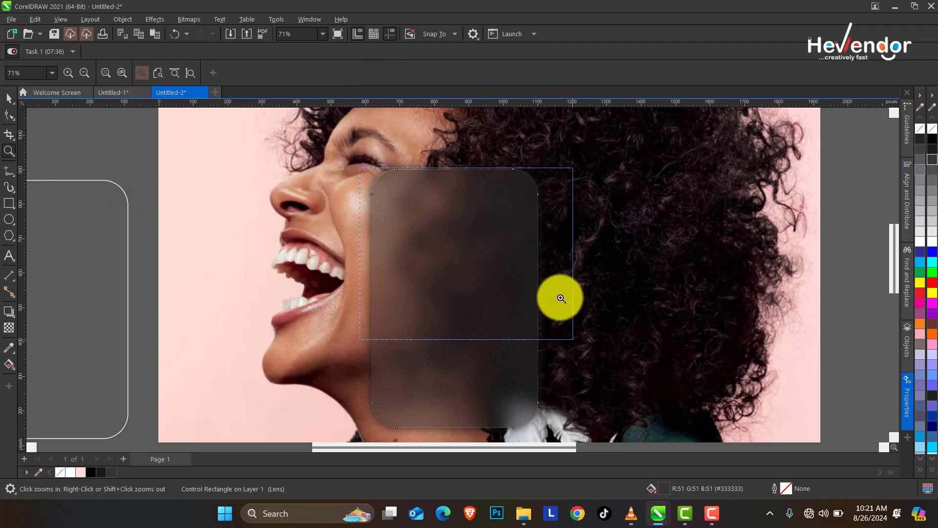
{"action": "left_click", "coordinate": [470, 239]}
{"action": "left_click", "coordinate": [493, 264]}
{"action": "right_click", "coordinate": [452, 242]}
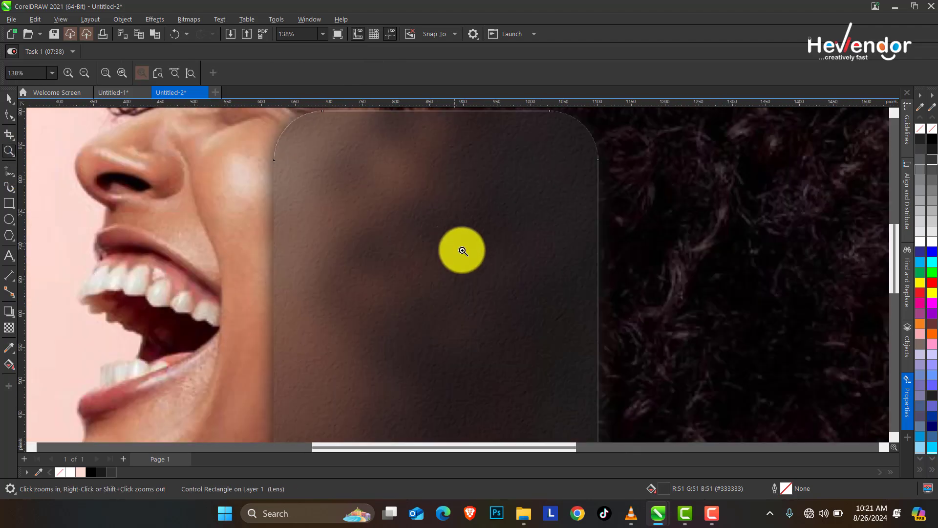
{"action": "right_click", "coordinate": [441, 262]}
{"action": "left_click_drag", "start_coordinate": [429, 112], "coordinate": [631, 425]}
{"action": "left_click", "coordinate": [9, 98]}
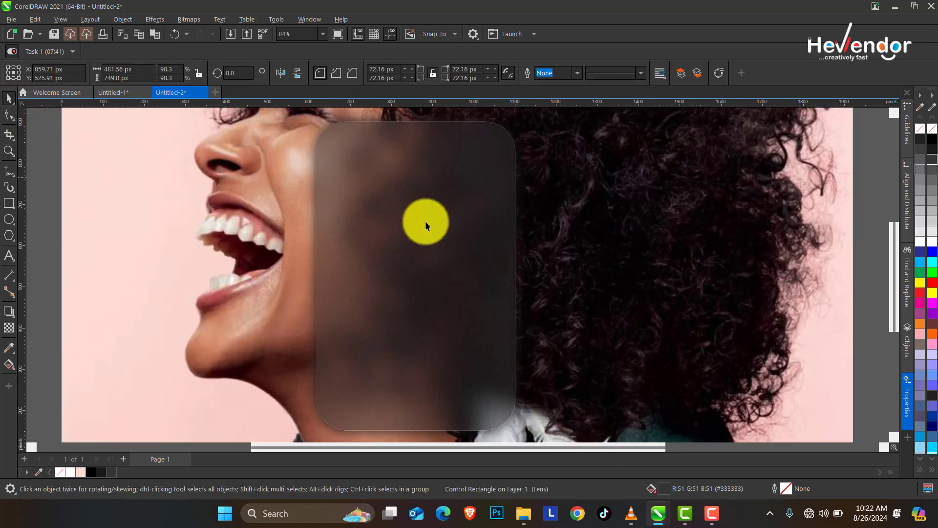
{"action": "left_click", "coordinate": [9, 328]}
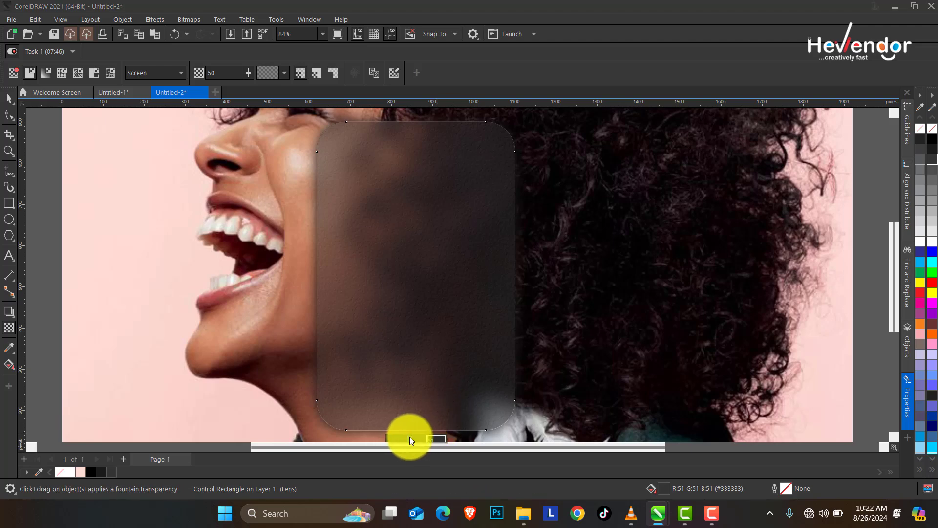
{"action": "mouse_move", "coordinate": [410, 436]}
{"action": "left_mouse_down"}
{"action": "mouse_move", "coordinate": [421, 439]}
{"action": "mouse_move", "coordinate": [414, 438]}
{"action": "left_mouse_up"}
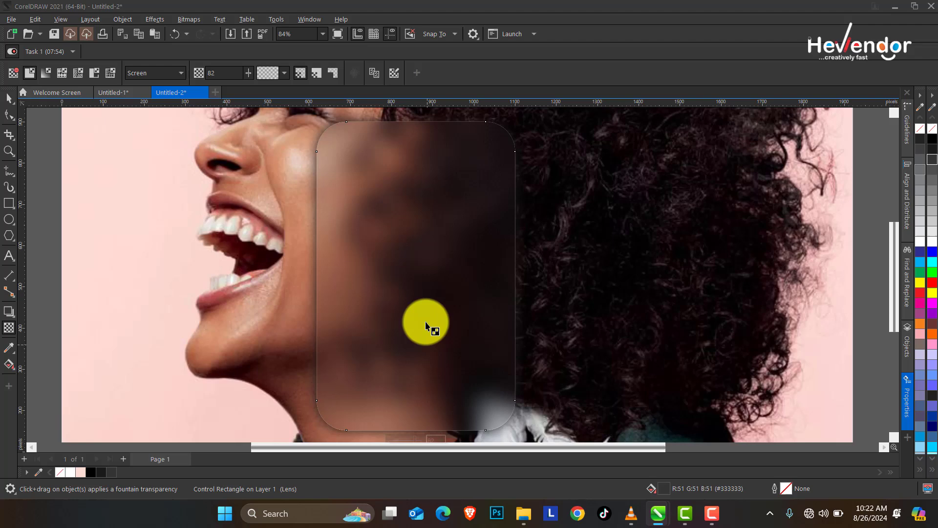
- Turn screen brightness to maximum and fine-tune the glass transparency slightly lower
{"action": "left_click", "coordinate": [10, 151]}
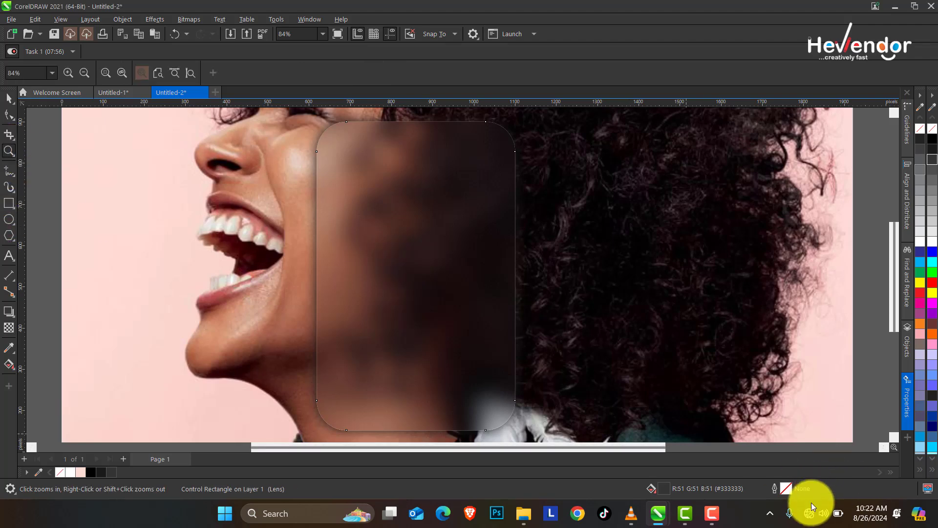
{"action": "left_click", "coordinate": [809, 522]}
{"action": "left_click_drag", "start_coordinate": [812, 400], "coordinate": [888, 399]}
{"action": "left_click", "coordinate": [426, 278]}
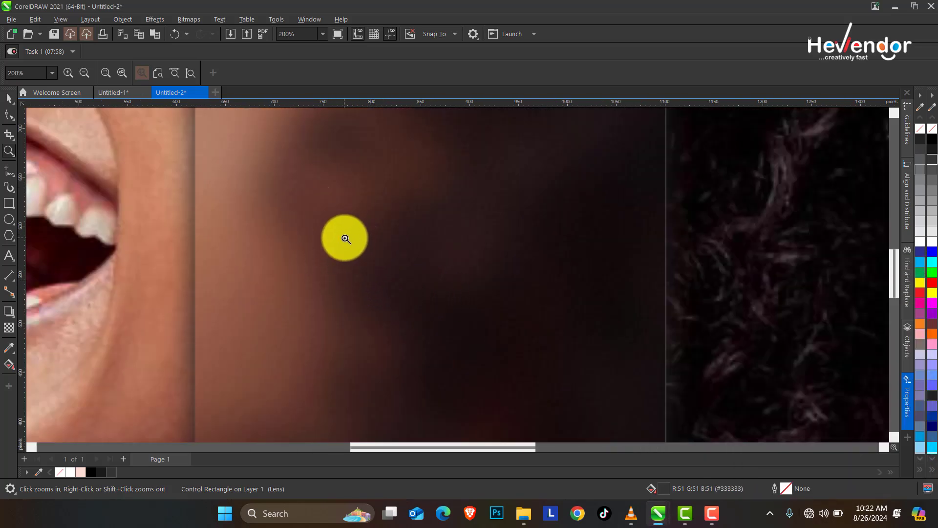
{"action": "right_click", "coordinate": [419, 249]}
{"action": "right_click", "coordinate": [421, 259]}
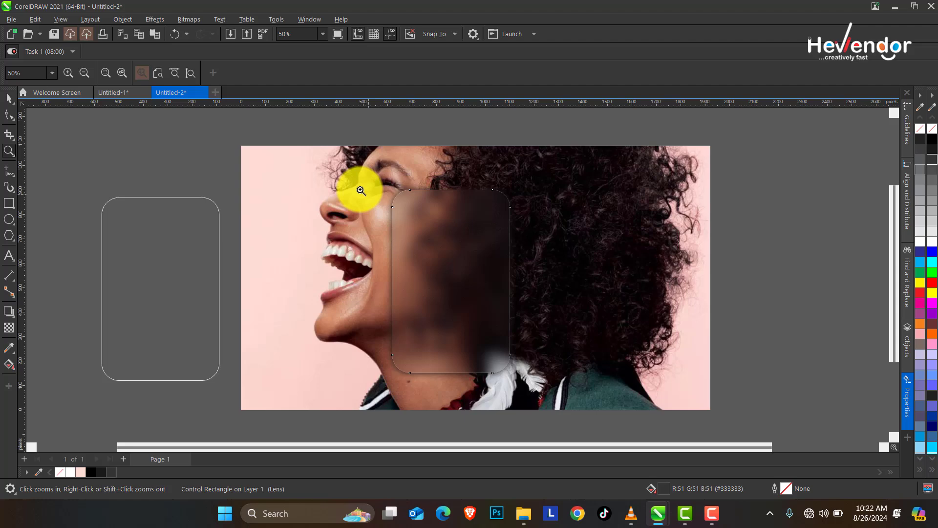
{"action": "left_click", "coordinate": [556, 370]}
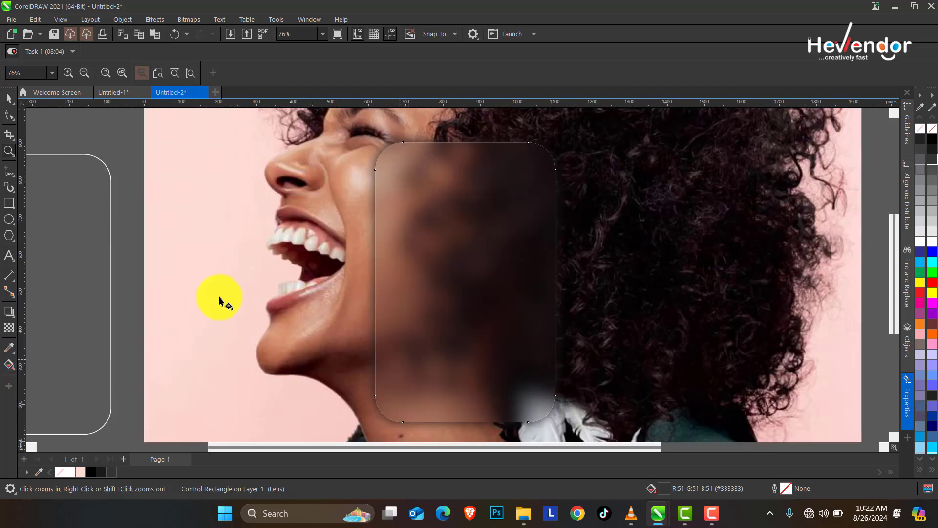
{"action": "key", "text": "g"}
{"action": "left_click", "coordinate": [8, 328]}
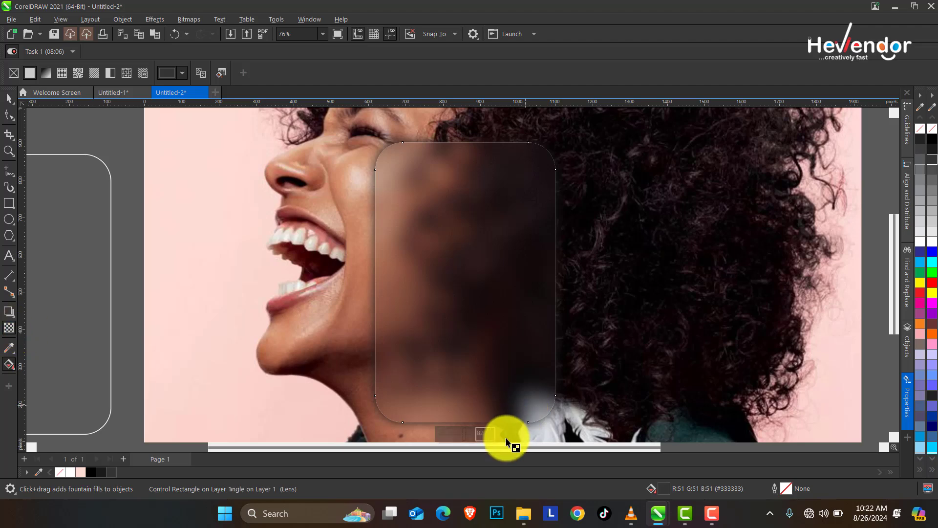
{"action": "left_click_drag", "start_coordinate": [463, 435], "coordinate": [463, 434]}
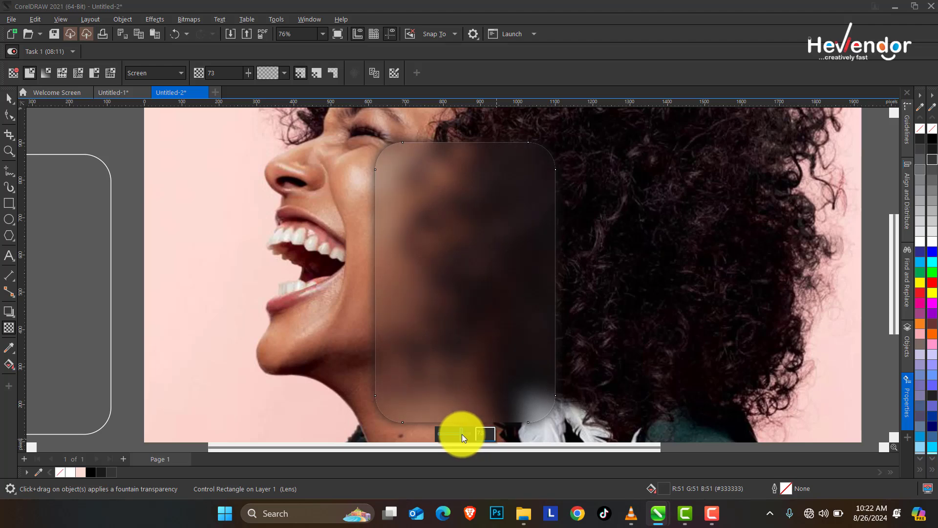
{"action": "left_click_drag", "start_coordinate": [462, 434], "coordinate": [458, 432]}
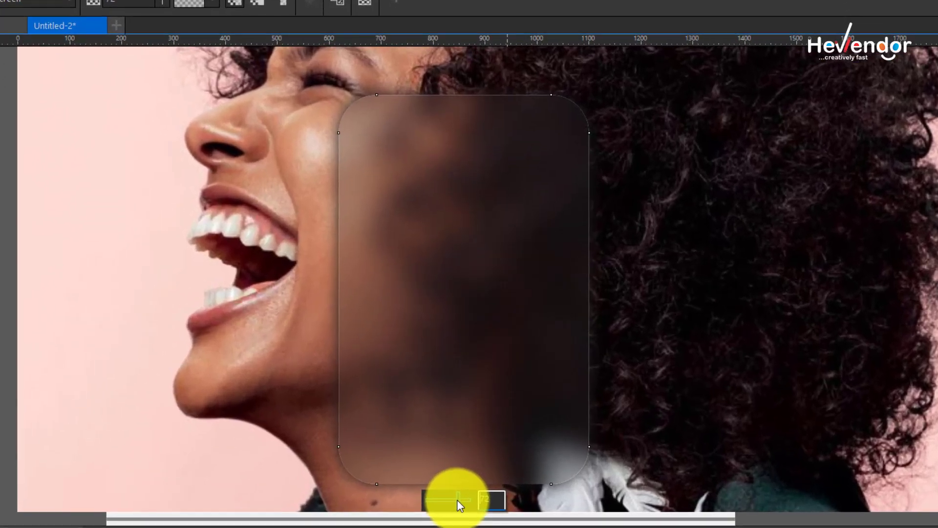
- Try yellow, dark grey, white and light grey fills, settling on a paler grey for the card
{"action": "left_click", "coordinate": [527, 255]}
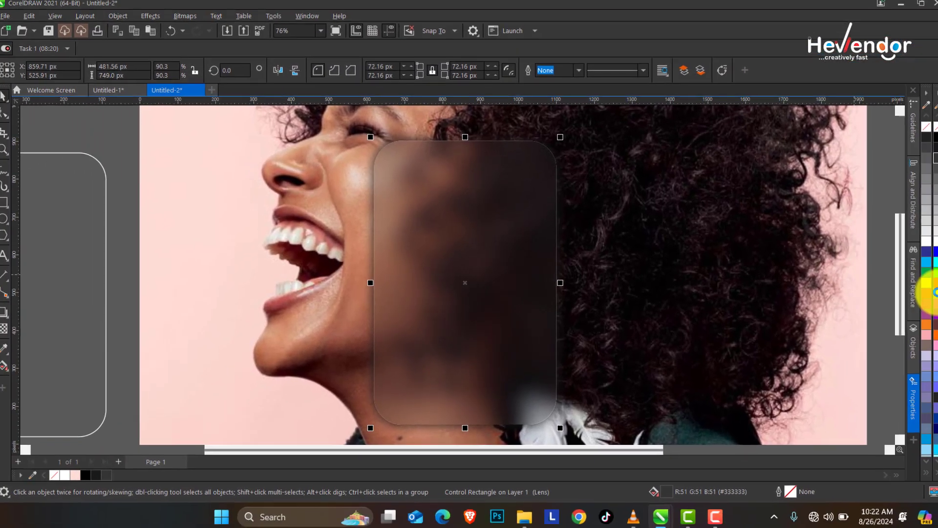
{"action": "left_click", "coordinate": [933, 294]}
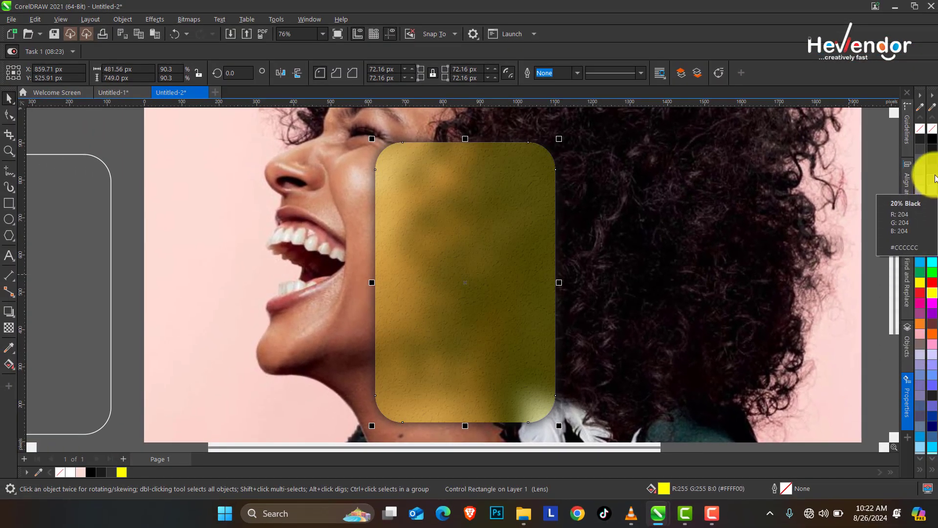
{"action": "left_click", "coordinate": [934, 176]}
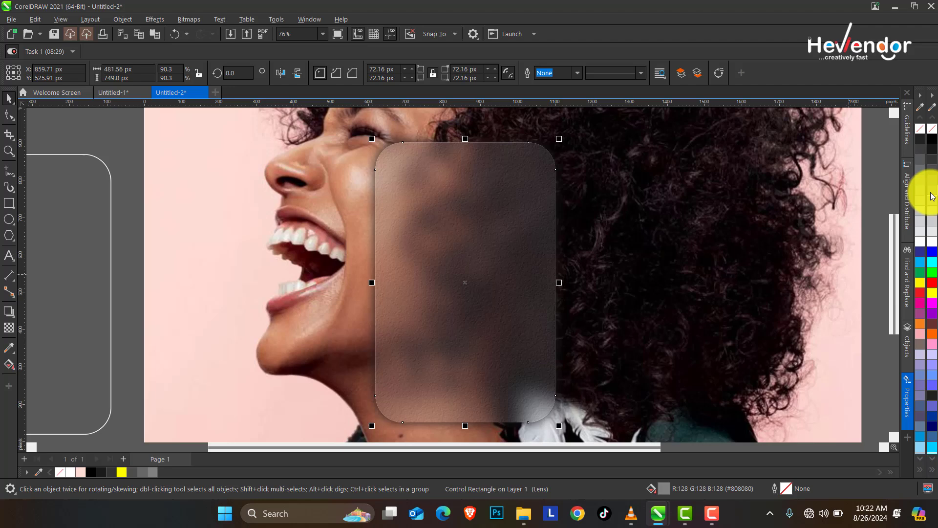
{"action": "left_click", "coordinate": [934, 240]}
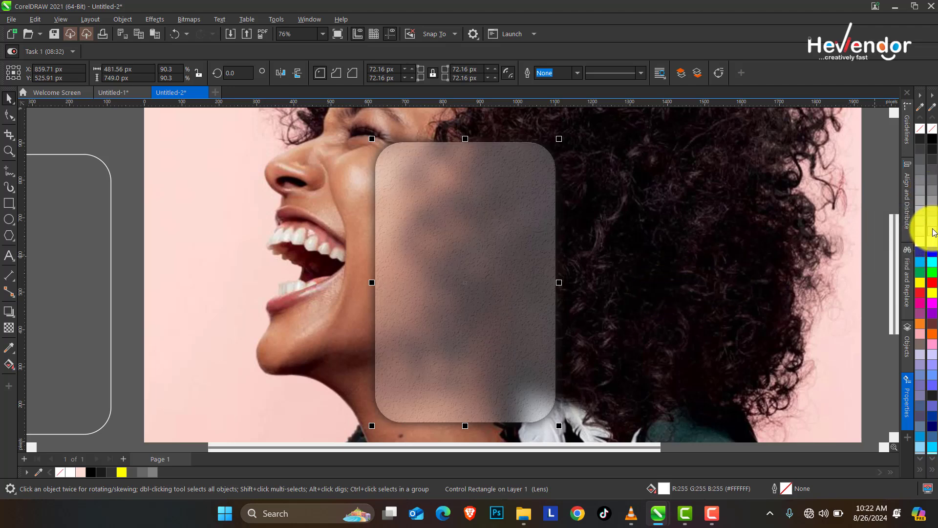
{"action": "left_click", "coordinate": [935, 218]}
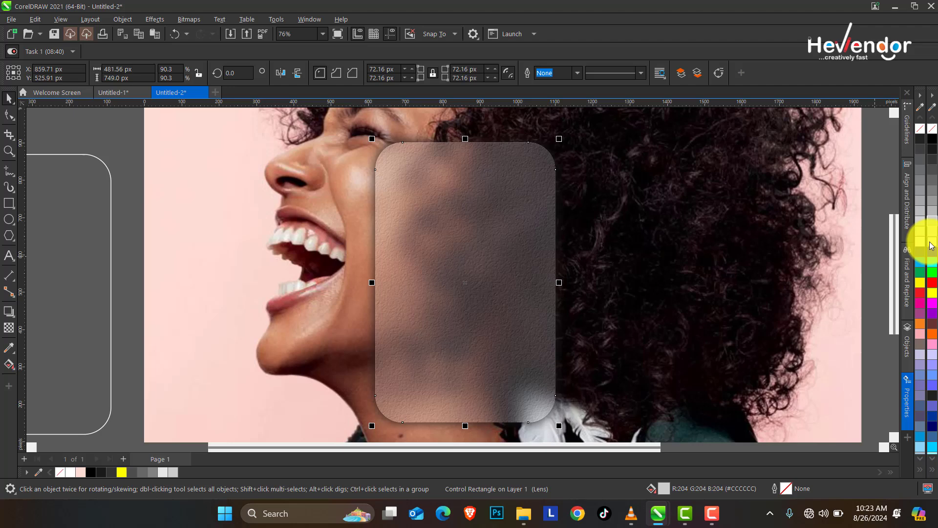
{"action": "left_click", "coordinate": [930, 231]}
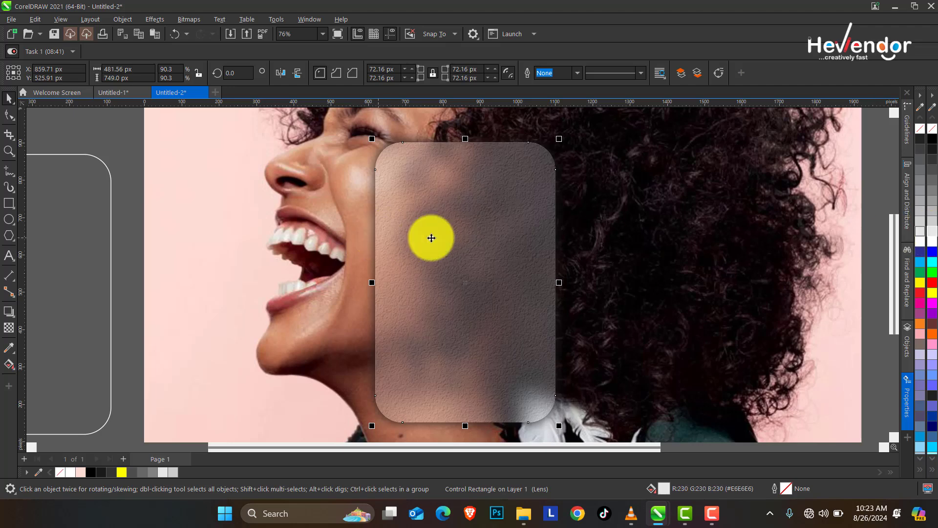
- Raise the frosted card's Screen transparency to 90
{"action": "left_click", "coordinate": [8, 330]}
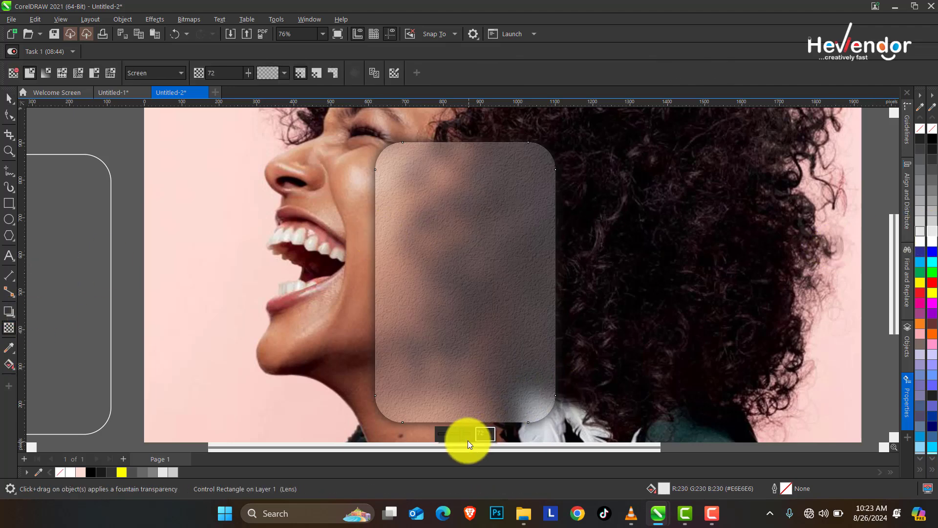
{"action": "left_click_drag", "start_coordinate": [456, 433], "coordinate": [467, 436]}
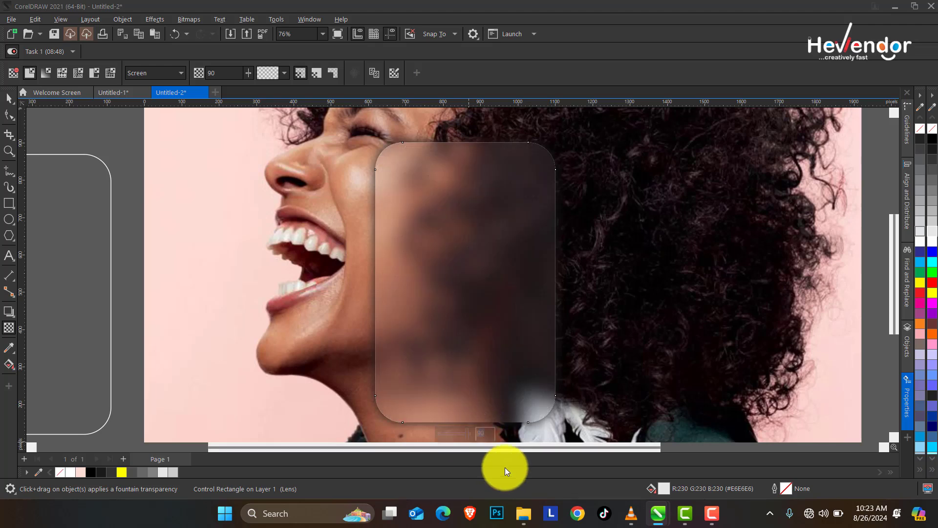
{"action": "type", "text": "85"}
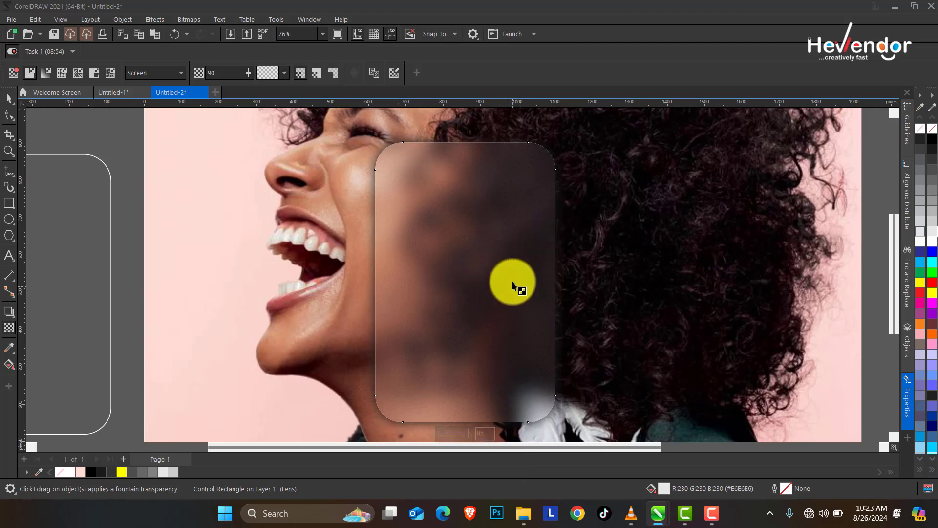
{"action": "left_click", "coordinate": [7, 99]}
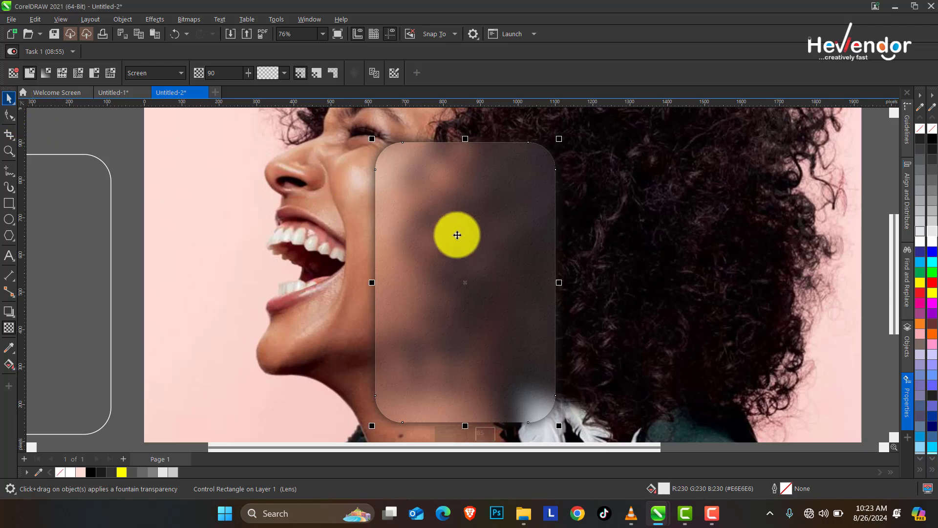
- Give the white rounded outline a 4.0 px width and lay it over the frosted card's edge
{"action": "key", "text": "space"}
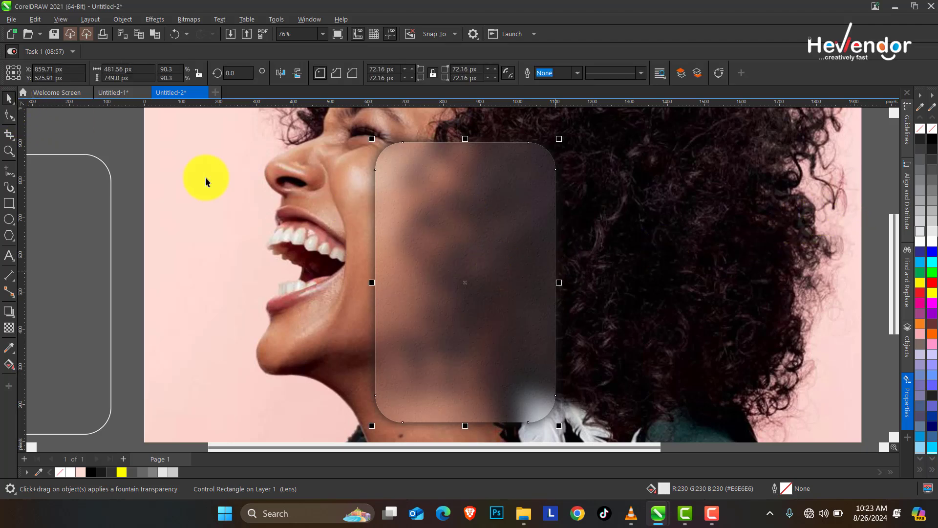
{"action": "left_click", "coordinate": [80, 221]}
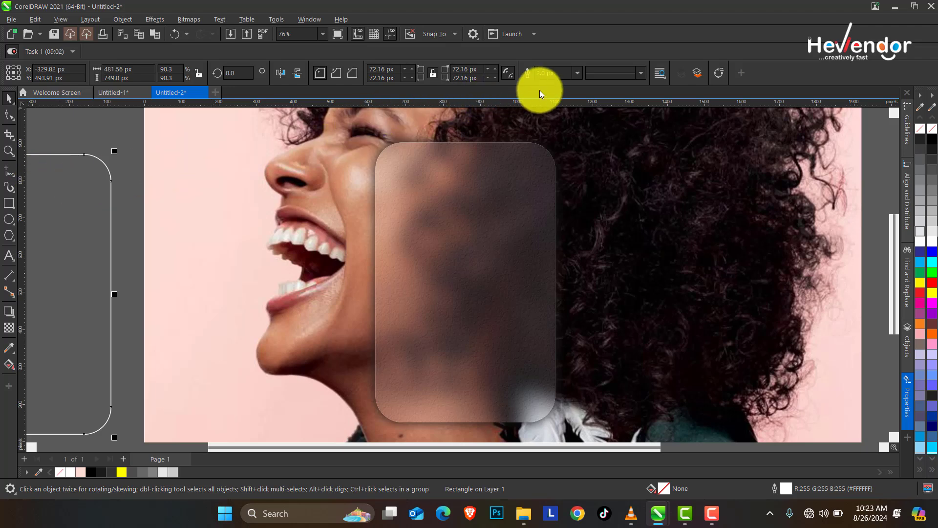
{"action": "left_click", "coordinate": [575, 75]}
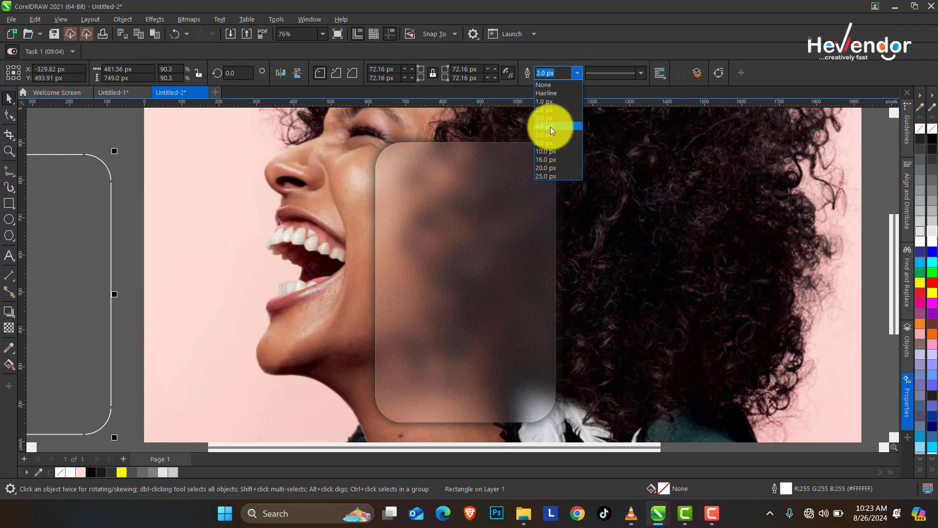
{"action": "left_click", "coordinate": [550, 127]}
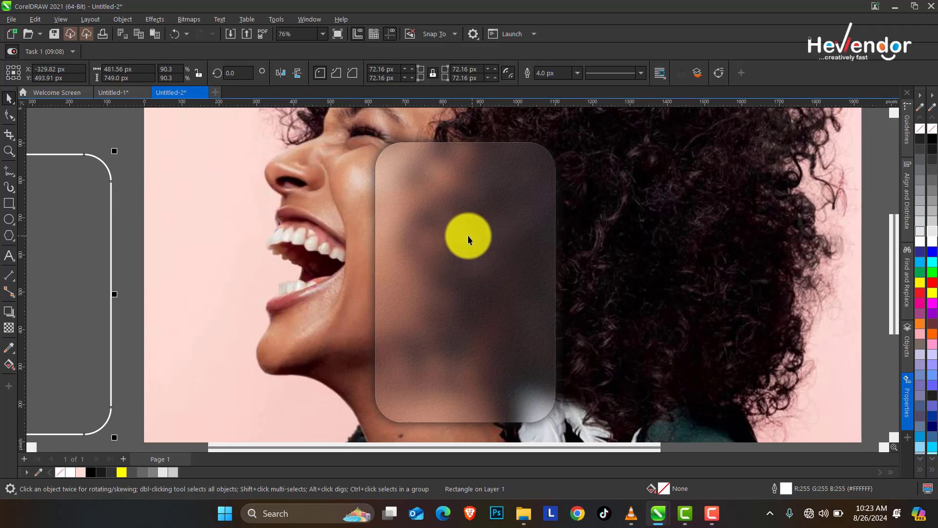
{"action": "left_click_drag", "start_coordinate": [113, 205], "coordinate": [174, 214]}
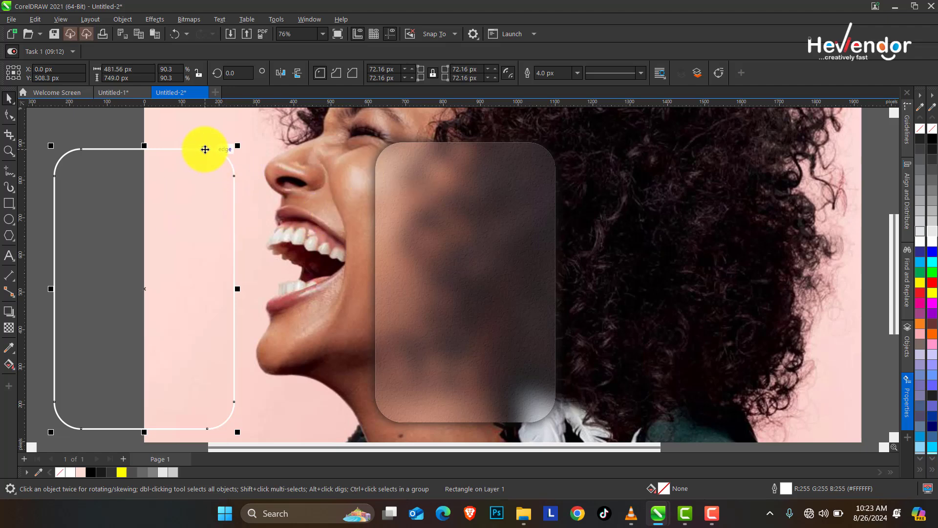
{"action": "left_click_drag", "start_coordinate": [205, 149], "coordinate": [527, 145]}
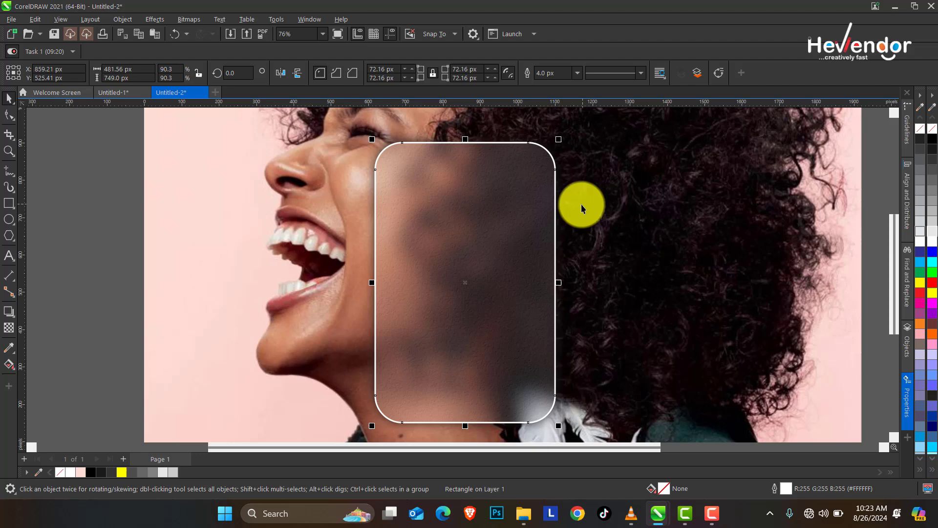
- Give the white card outline a vertical linear transparency, bright at the top and fading toward the bottom
{"action": "left_click", "coordinate": [10, 328]}
{"action": "left_click_drag", "start_coordinate": [457, 220], "coordinate": [457, 356]}
{"action": "left_click_drag", "start_coordinate": [463, 221], "coordinate": [457, 170]}
{"action": "left_click_drag", "start_coordinate": [465, 359], "coordinate": [459, 373]}
{"action": "left_click", "coordinate": [9, 150]}
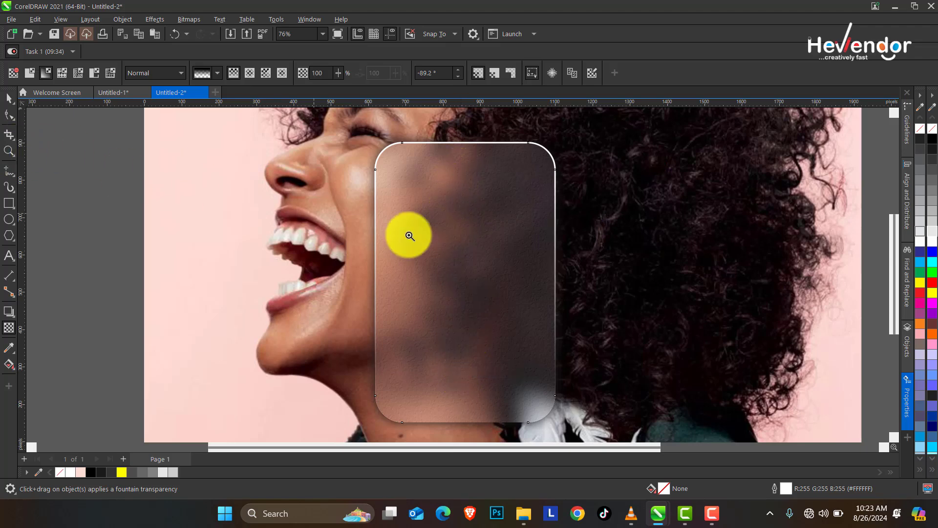
{"action": "scroll", "coordinate": [410, 230], "scroll_direction": "down", "scroll_amount": 2}
{"action": "left_click_drag", "start_coordinate": [240, 142], "coordinate": [711, 414]}
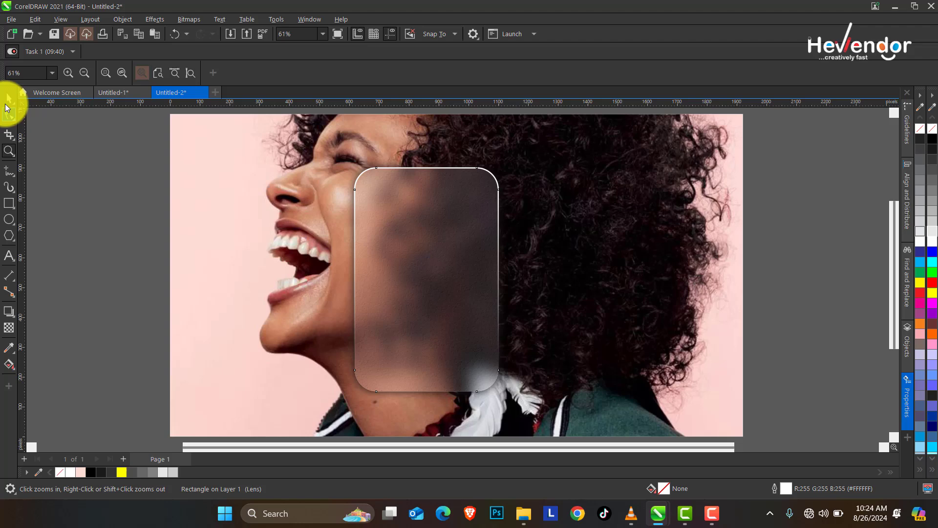
- Select the white card outline and drag it about 110 px right, to roughly X 1029 px
{"action": "left_click", "coordinate": [9, 99]}
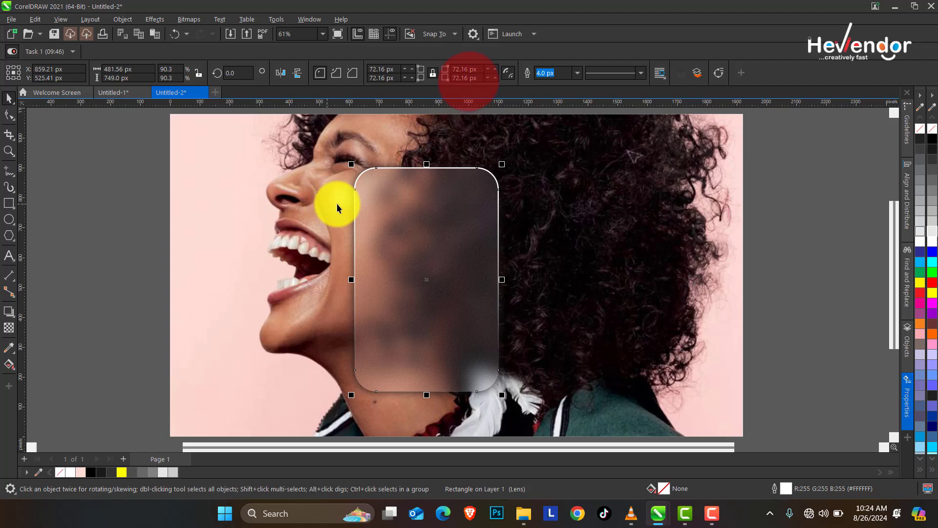
{"action": "left_click", "coordinate": [8, 150]}
{"action": "left_click_drag", "start_coordinate": [172, 113], "coordinate": [743, 434]}
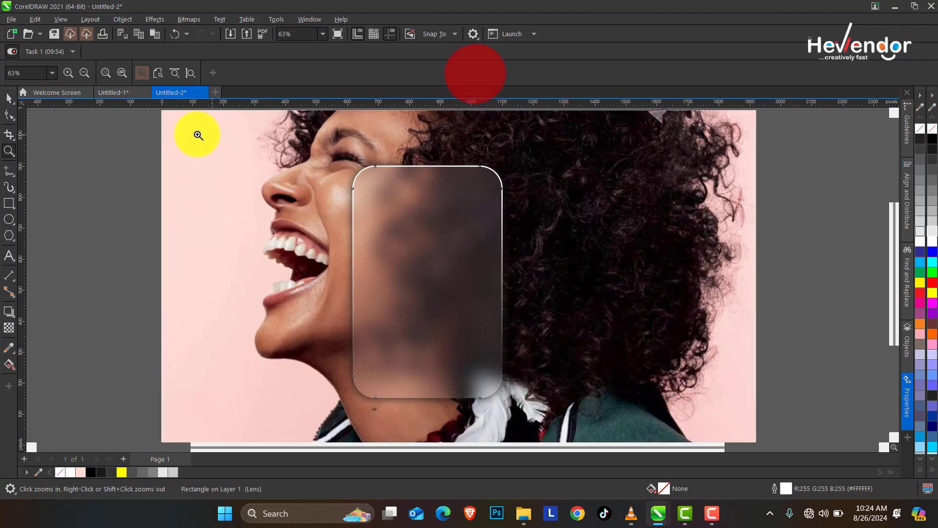
{"action": "left_click", "coordinate": [10, 96]}
{"action": "left_click", "coordinate": [425, 225]}
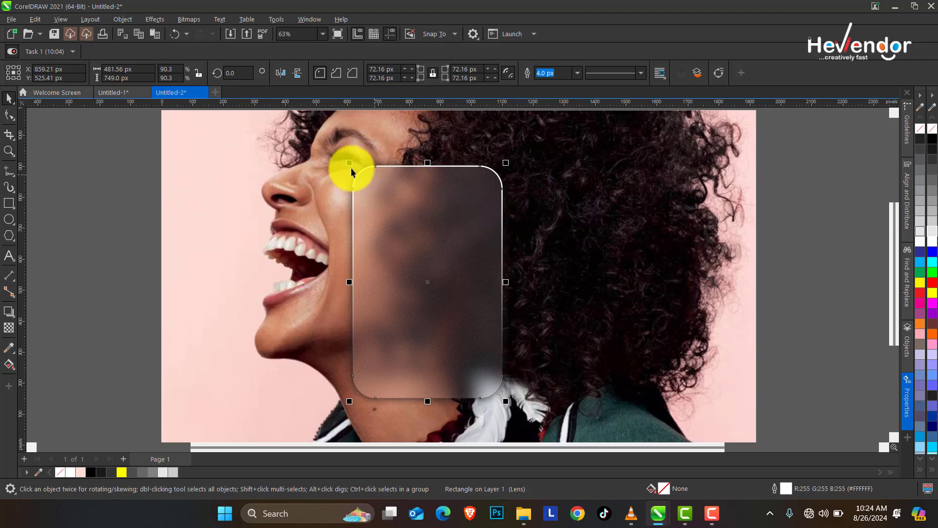
{"action": "left_click", "coordinate": [446, 249]}
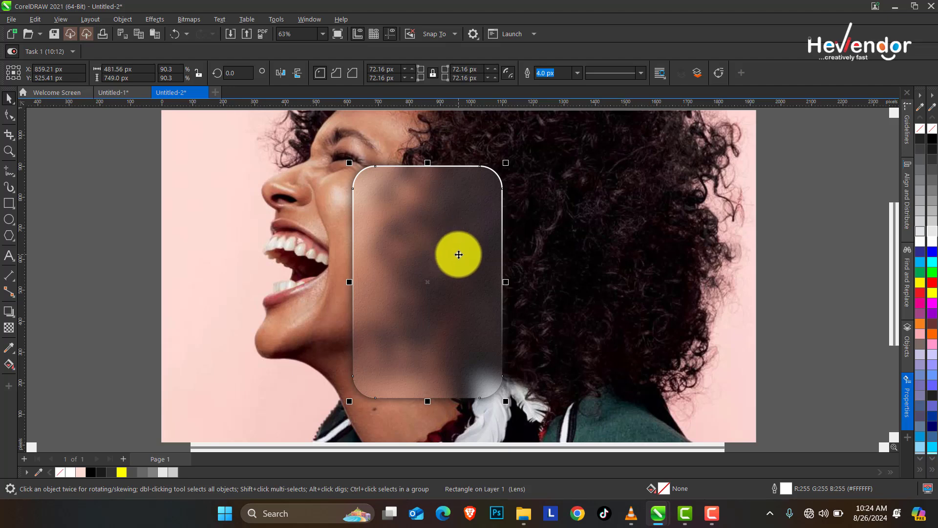
{"action": "left_click_drag", "start_coordinate": [449, 245], "coordinate": [505, 247]}
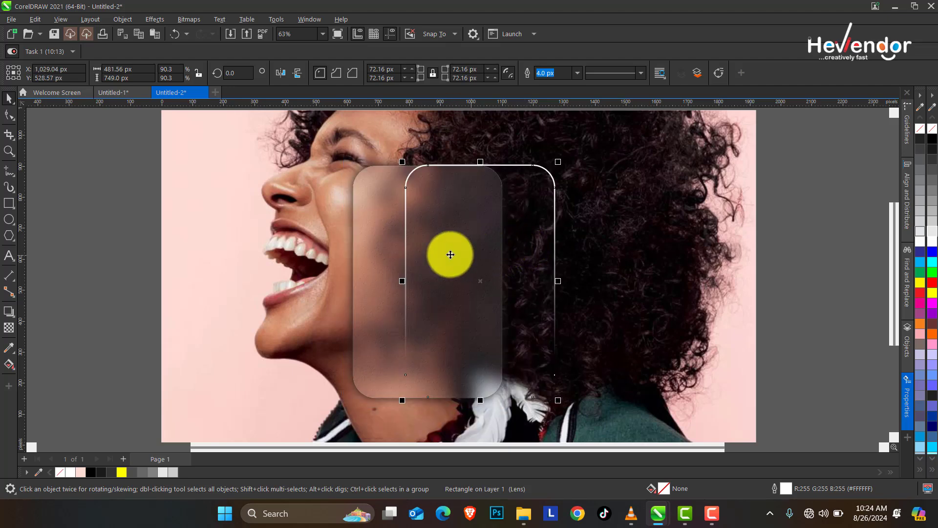
- Move the white outline to the left page edge and slide the lens panel right over the frosted card
{"action": "key", "text": "ctrl+z"}
{"action": "key", "text": "ctrl+z"}
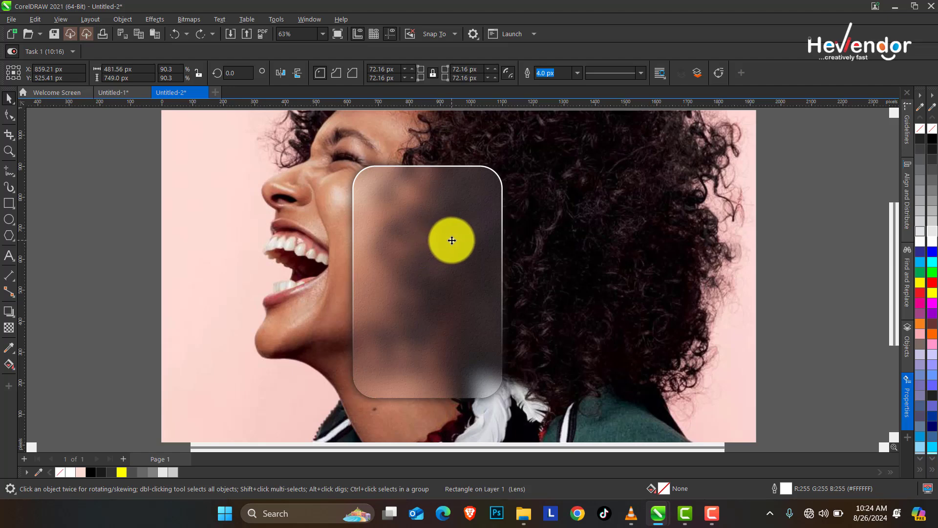
{"action": "left_click_drag", "start_coordinate": [452, 240], "coordinate": [213, 223]}
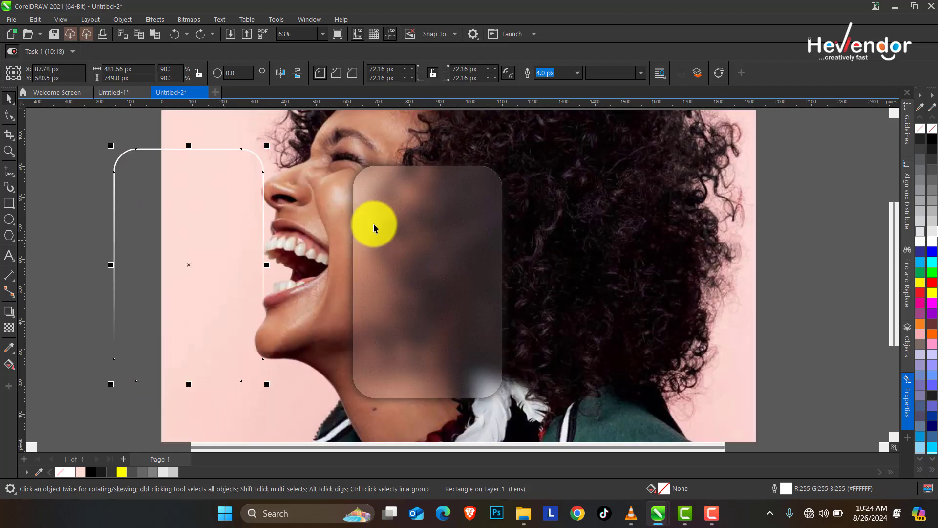
{"action": "left_click_drag", "start_coordinate": [434, 241], "coordinate": [594, 230]}
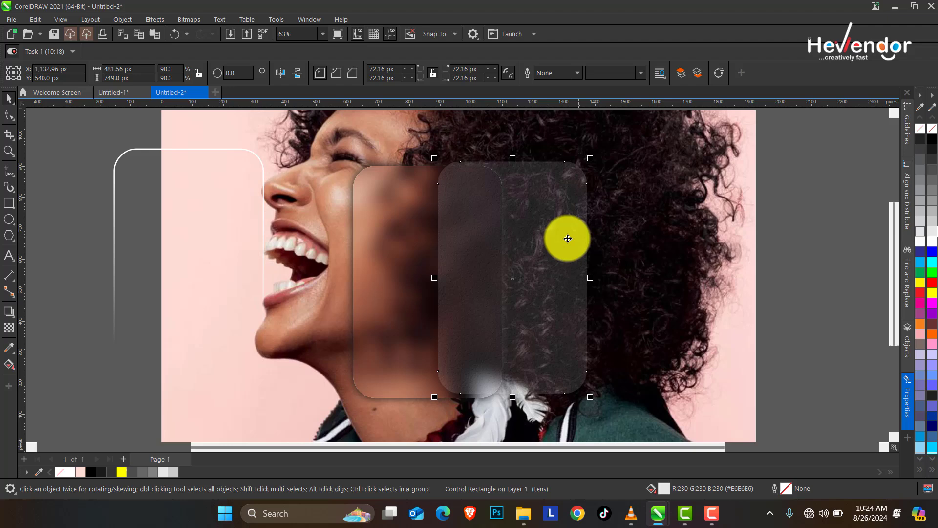
{"action": "key", "text": "ctrl+z"}
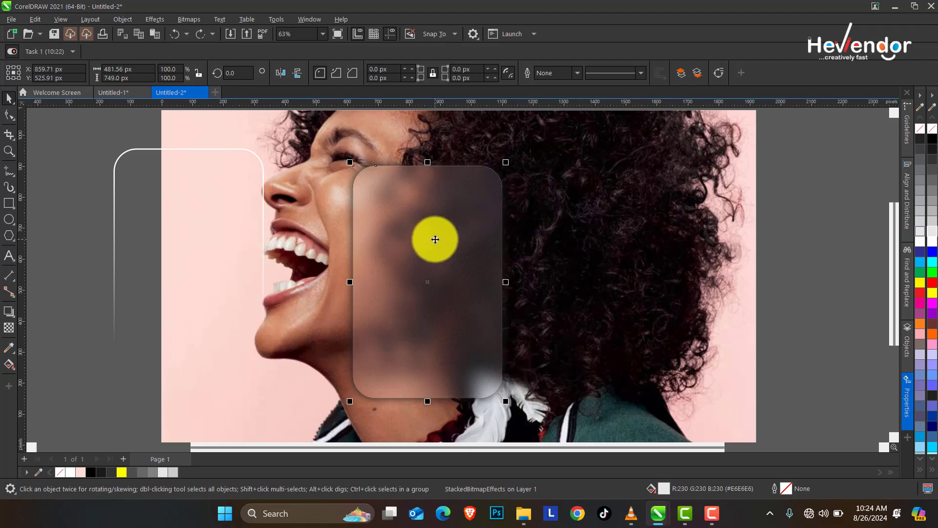
{"action": "left_click_drag", "start_coordinate": [435, 240], "coordinate": [569, 204]}
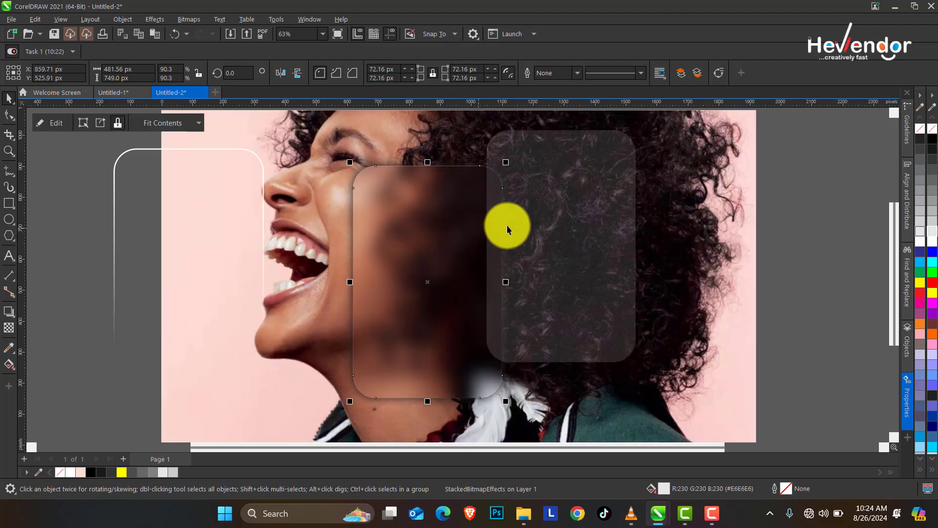
{"action": "left_click_drag", "start_coordinate": [509, 227], "coordinate": [468, 280]}
{"action": "left_click", "coordinate": [408, 227]}
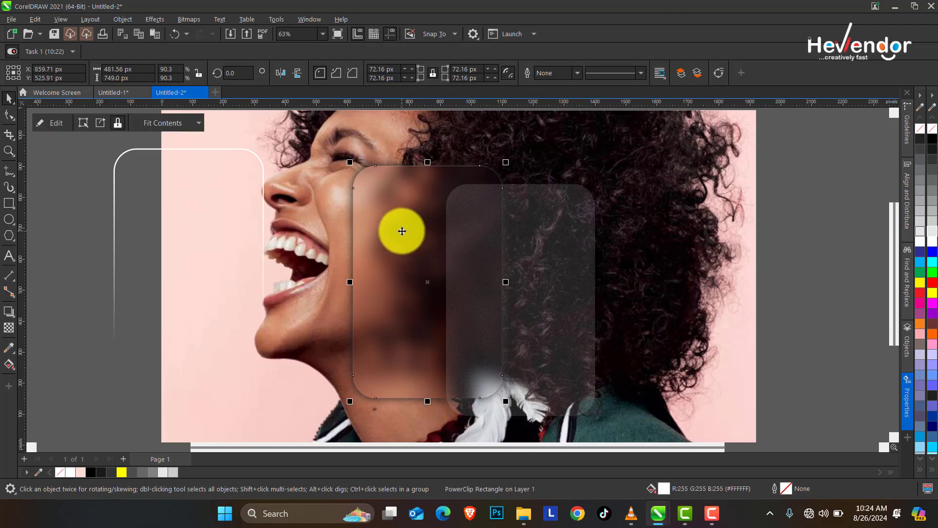
- In the Untitled-1 design, select the 01 badge, GLASS MORPHISM heading and paragraph together
{"action": "left_click", "coordinate": [114, 92]}
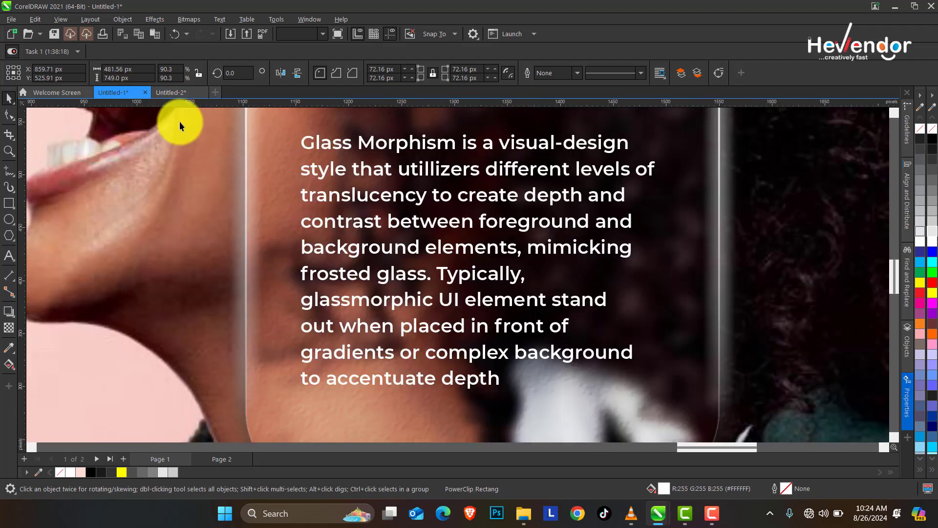
{"action": "left_click", "coordinate": [331, 146]}
{"action": "left_click", "coordinate": [895, 113]}
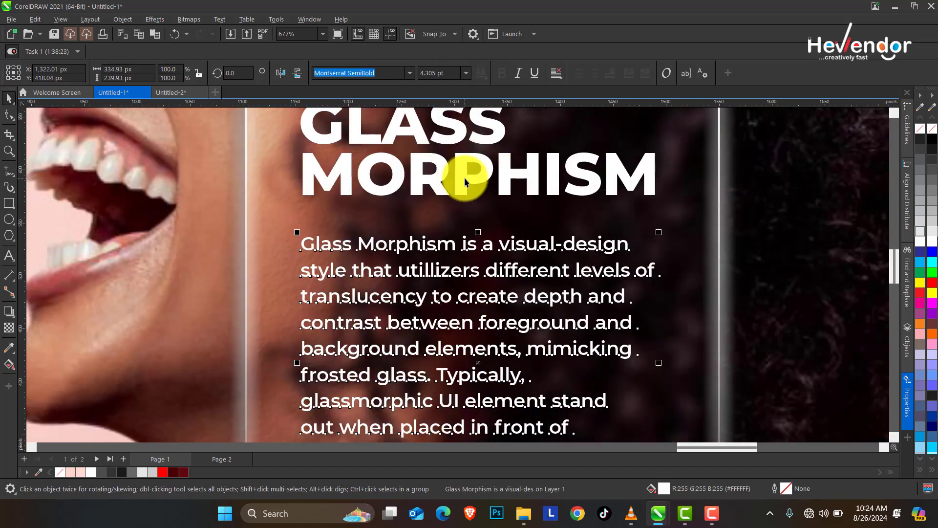
{"action": "left_click", "coordinate": [464, 177]}
{"action": "left_click", "coordinate": [894, 113]}
{"action": "left_click", "coordinate": [894, 113]}
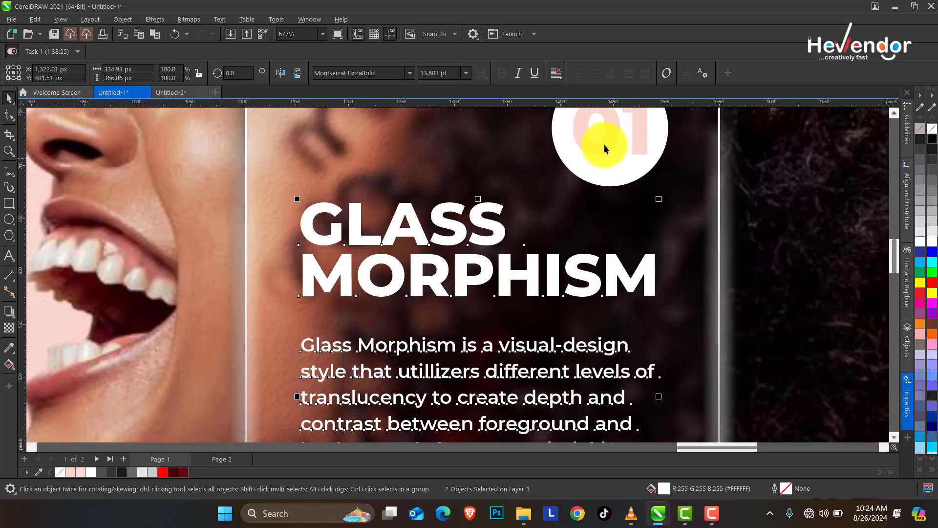
{"action": "left_click", "coordinate": [612, 173], "text": "shift"}
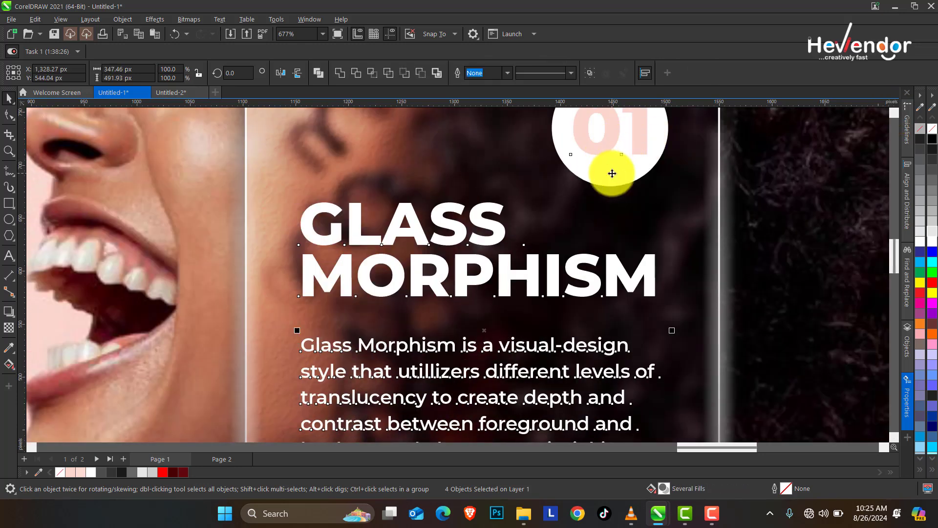
{"action": "key", "text": "Delete"}
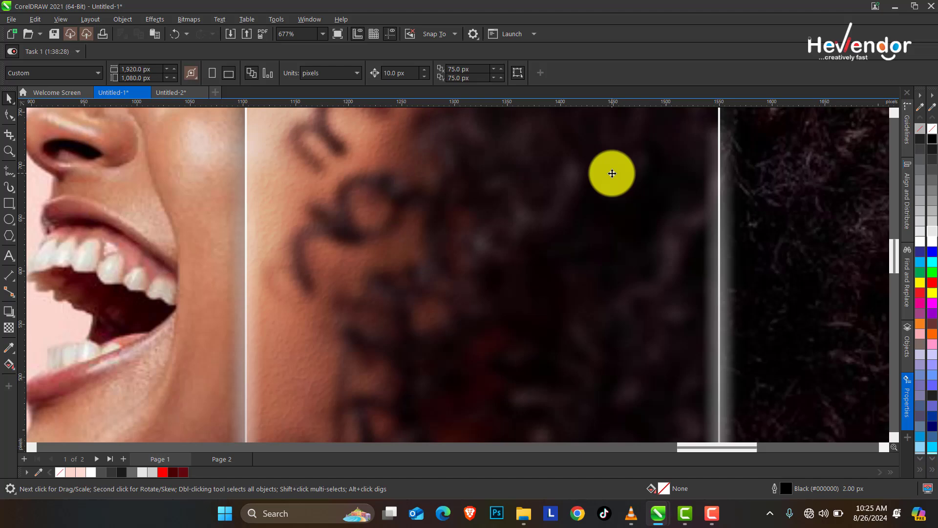
{"action": "key", "text": "ctrl+z"}
{"action": "mouse_move", "coordinate": [612, 174]}
{"action": "left_mouse_down"}
{"action": "mouse_move", "coordinate": [587, 140]}
{"action": "mouse_move", "coordinate": [184, 75]}
{"action": "mouse_move", "coordinate": [175, 101]}
{"action": "left_mouse_up"}
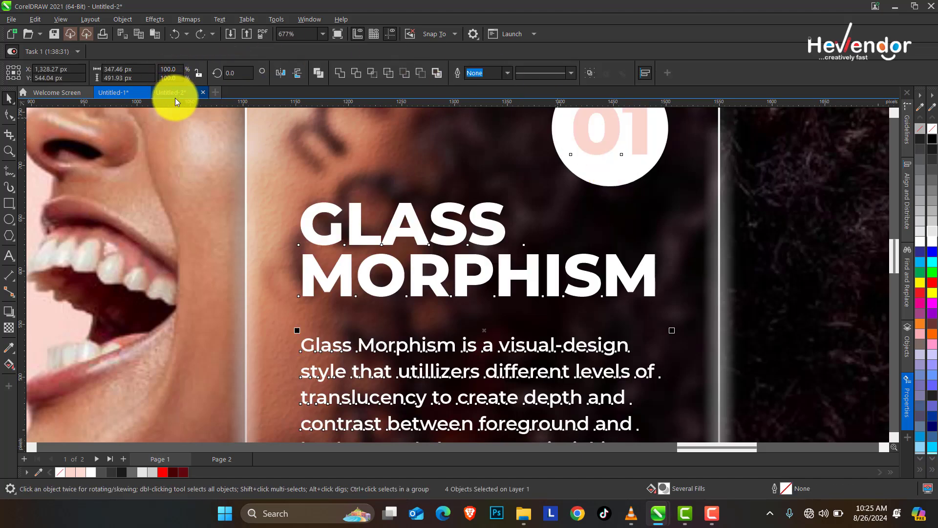
- Paste the badge and text into Untitled-2 in view and move them right of the glass panels
{"action": "left_click", "coordinate": [175, 97]}
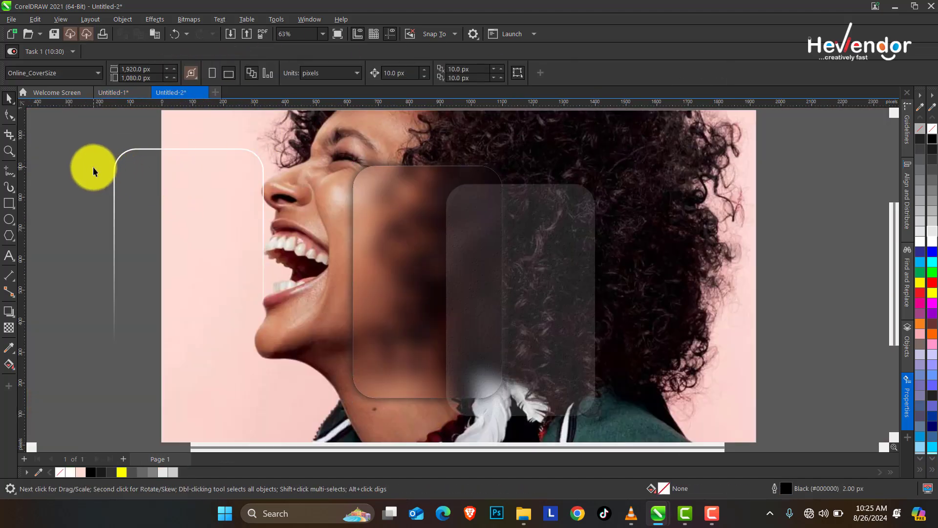
{"action": "right_click", "coordinate": [778, 167]}
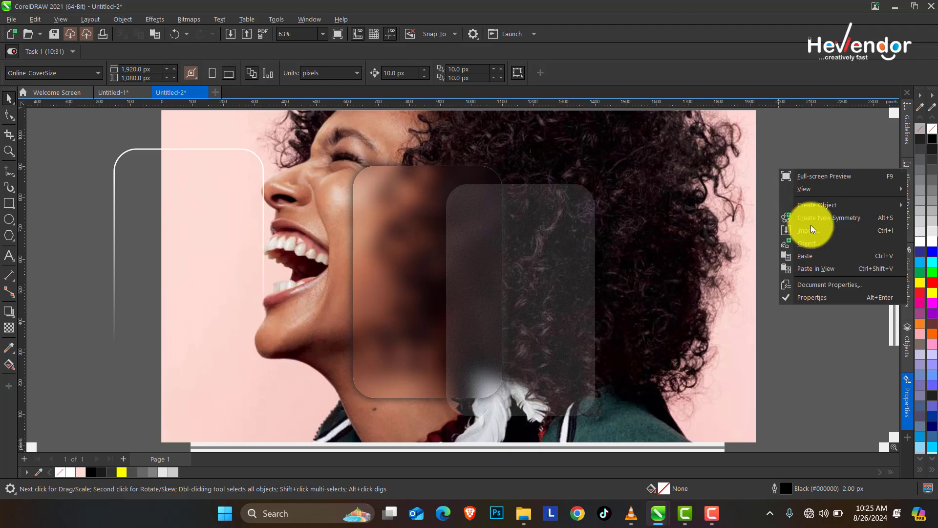
{"action": "left_click", "coordinate": [817, 269]}
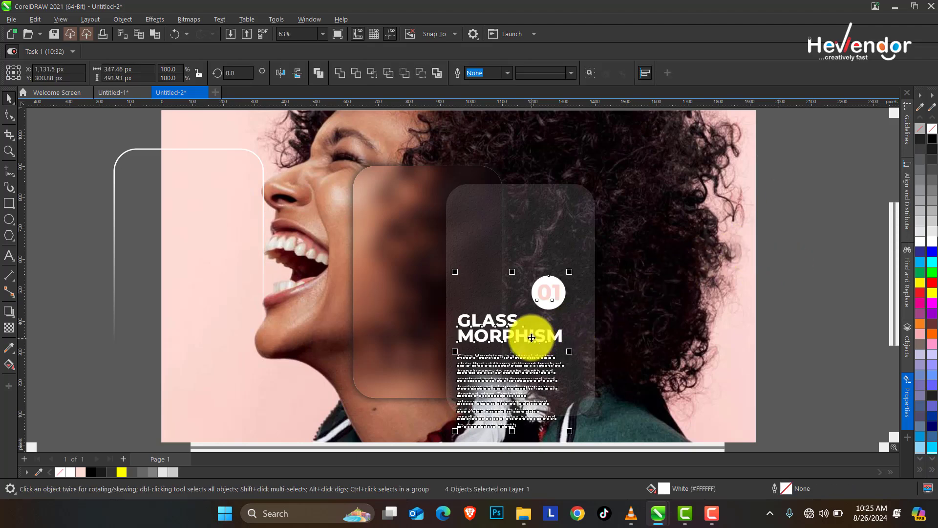
{"action": "left_click_drag", "start_coordinate": [540, 330], "coordinate": [686, 264]}
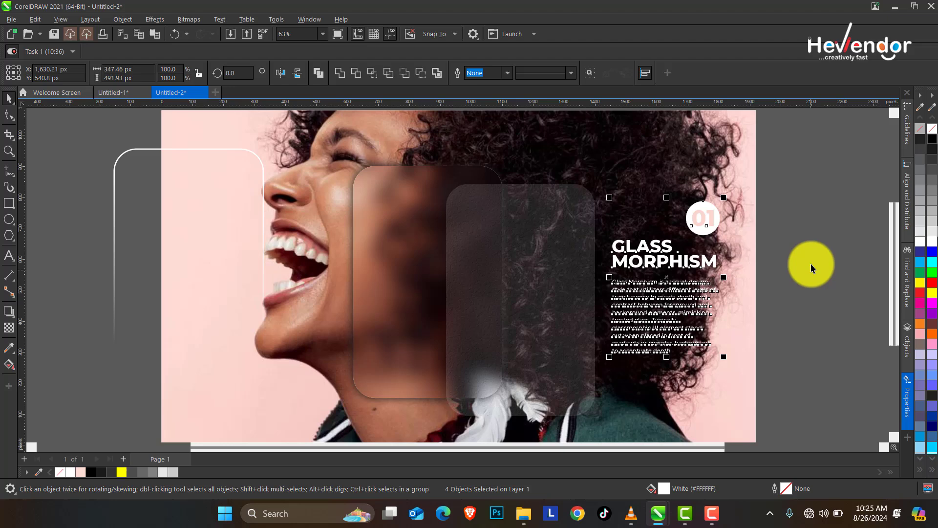
{"action": "left_click", "coordinate": [833, 245]}
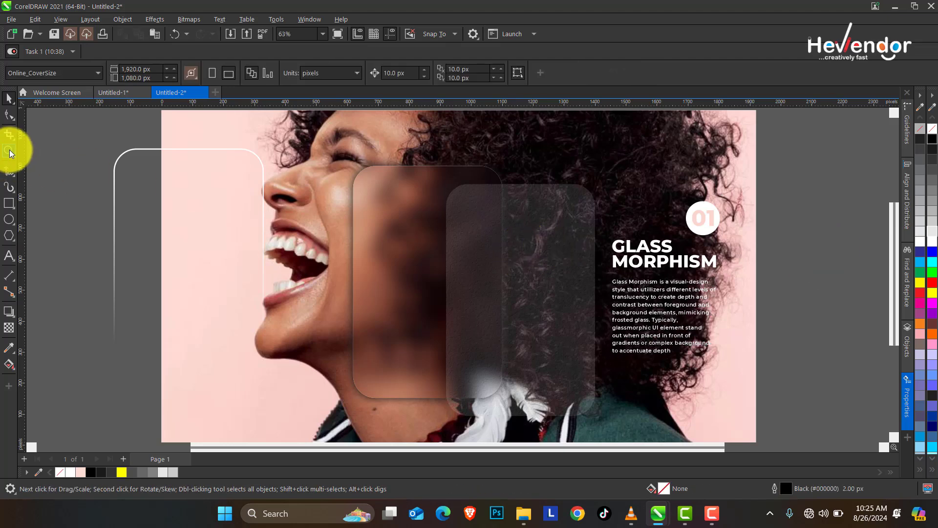
- Zoom in to check the paragraph, change the canvas display mode, then view the whole page
{"action": "key", "text": "z"}
{"action": "left_click", "coordinate": [669, 310]}
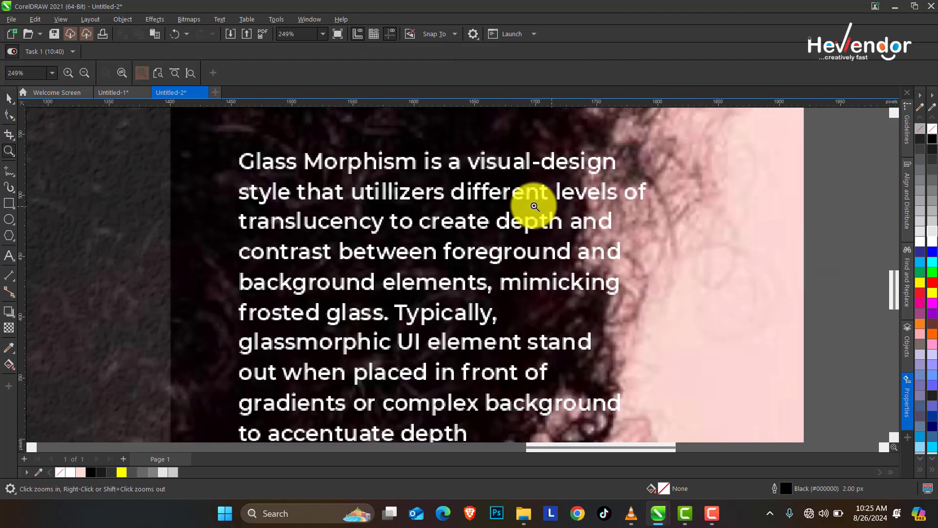
{"action": "left_click", "coordinate": [62, 25]}
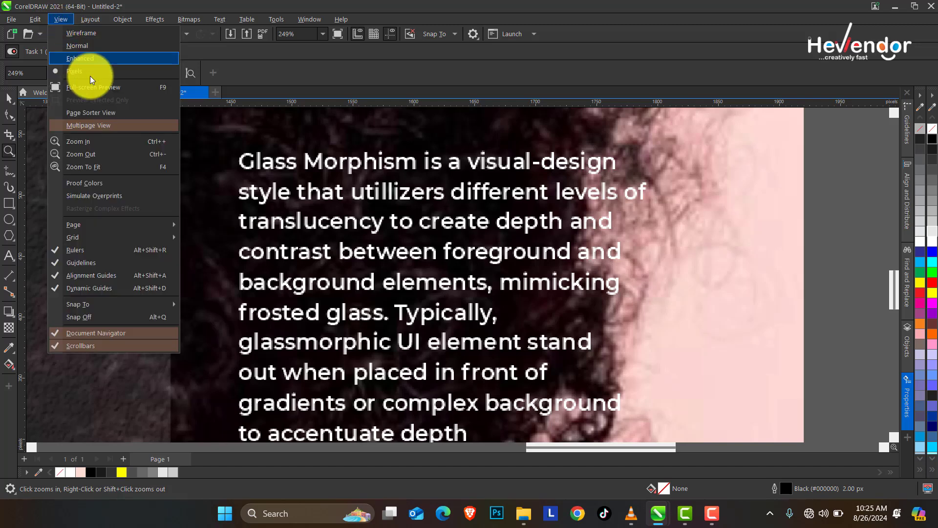
{"action": "left_click", "coordinate": [95, 63]}
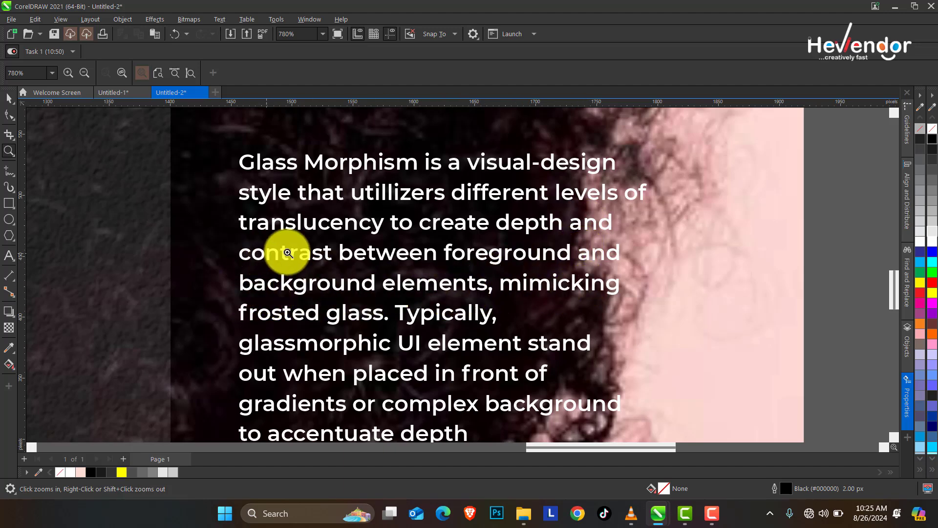
{"action": "key", "text": "shift+F4"}
{"action": "scroll", "coordinate": [448, 248], "scroll_direction": "down", "scroll_amount": 1}
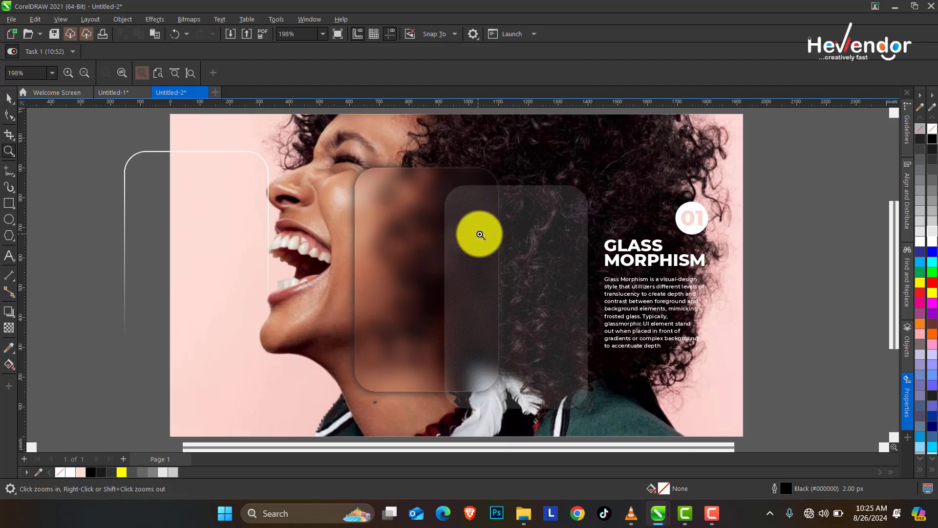
{"action": "key", "text": "space"}
{"action": "left_click", "coordinate": [412, 212]}
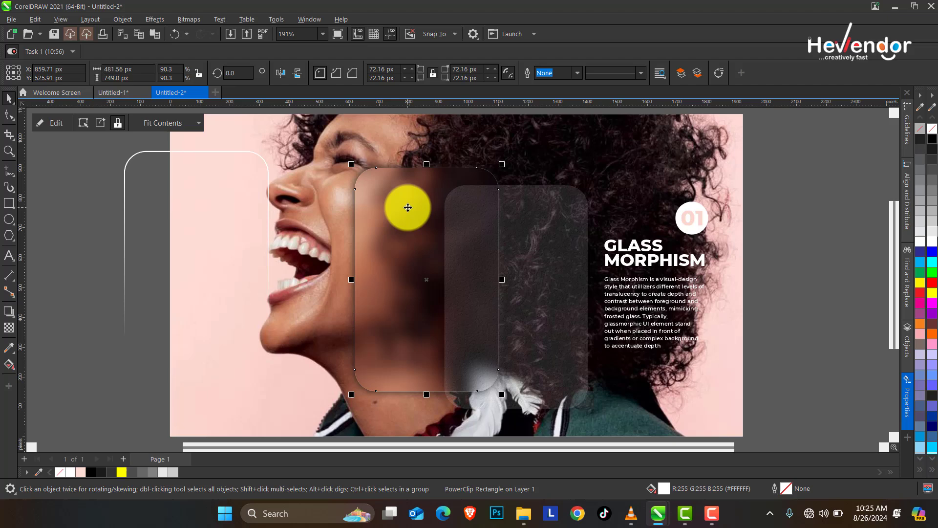
- Apply a Gaussian Blur with a 4.7 px radius to the photo inside the left glass panel's PowerClip
{"action": "left_click", "coordinate": [54, 122]}
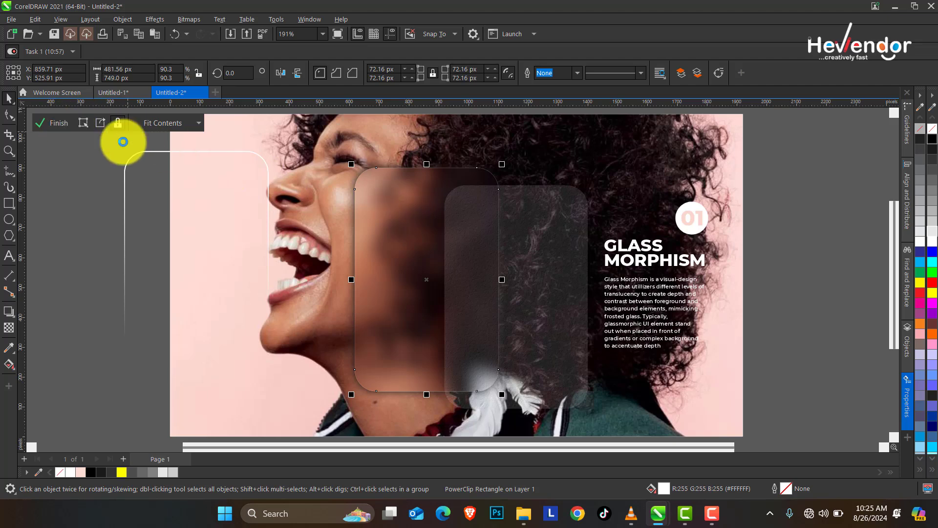
{"action": "left_click", "coordinate": [407, 217]}
{"action": "left_click", "coordinate": [182, 20]}
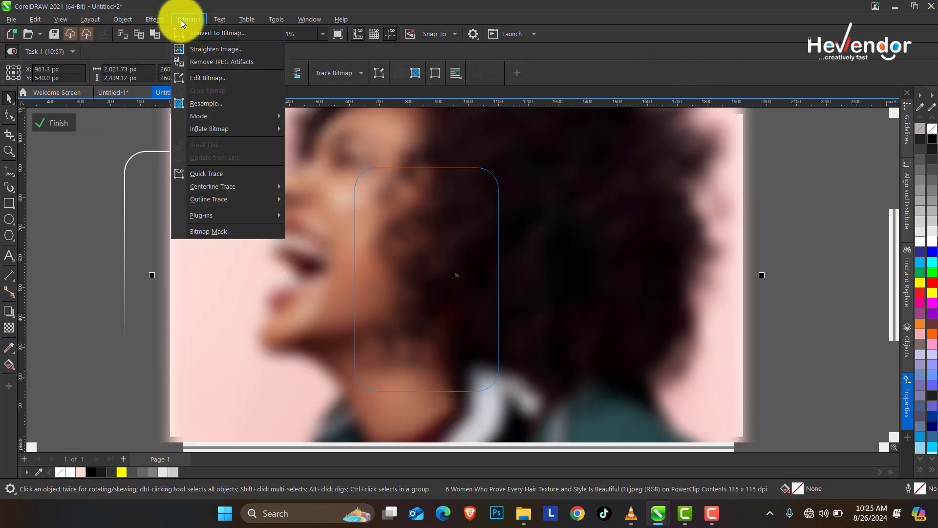
{"action": "mouse_move", "coordinate": [218, 116]}
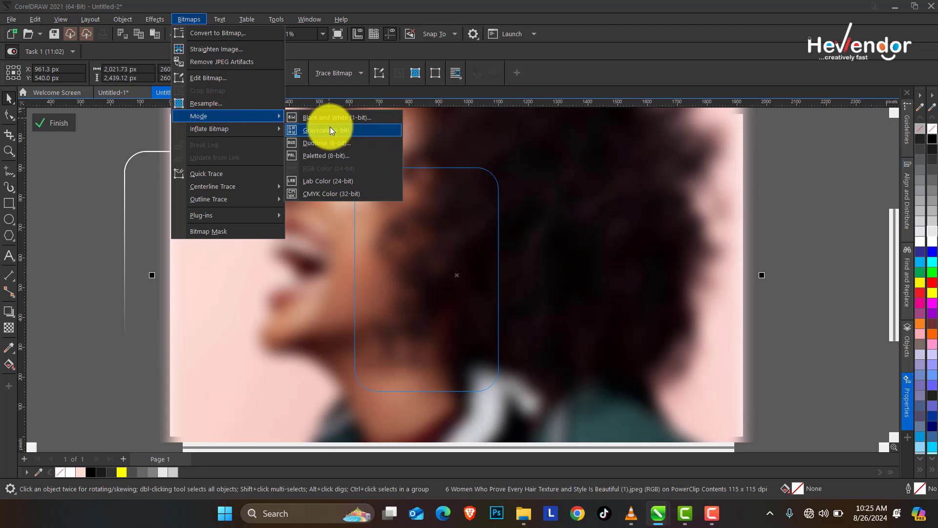
{"action": "mouse_move", "coordinate": [152, 18]}
{"action": "mouse_move", "coordinate": [197, 83]}
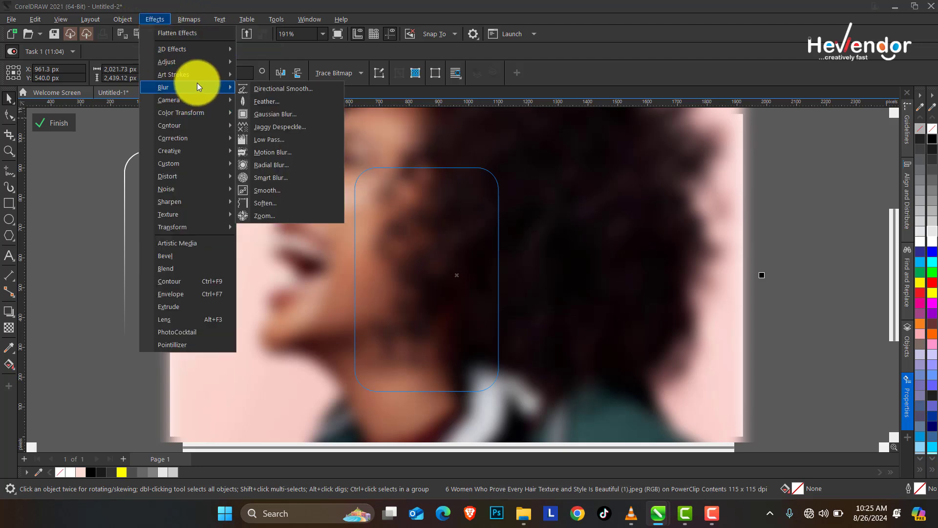
{"action": "left_click", "coordinate": [289, 115]}
{"action": "left_click_drag", "start_coordinate": [426, 218], "coordinate": [553, 227]}
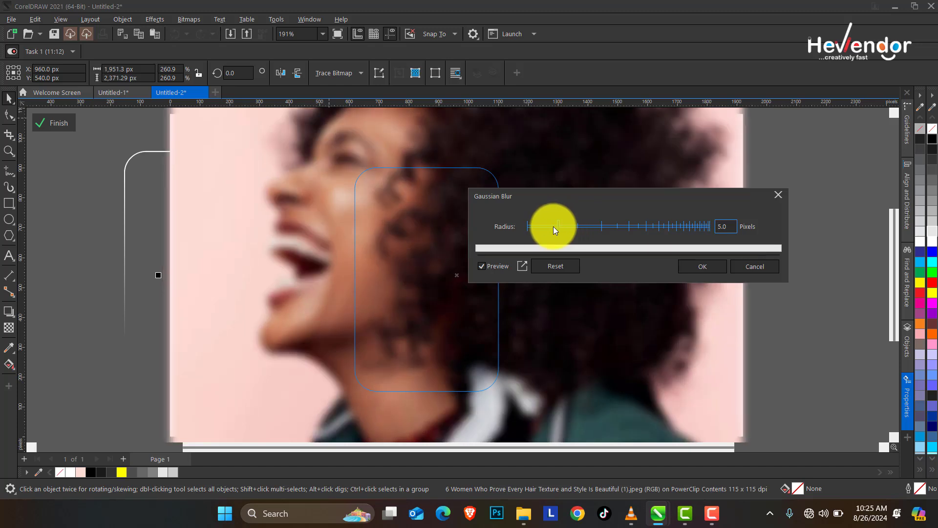
{"action": "left_click", "coordinate": [557, 227]}
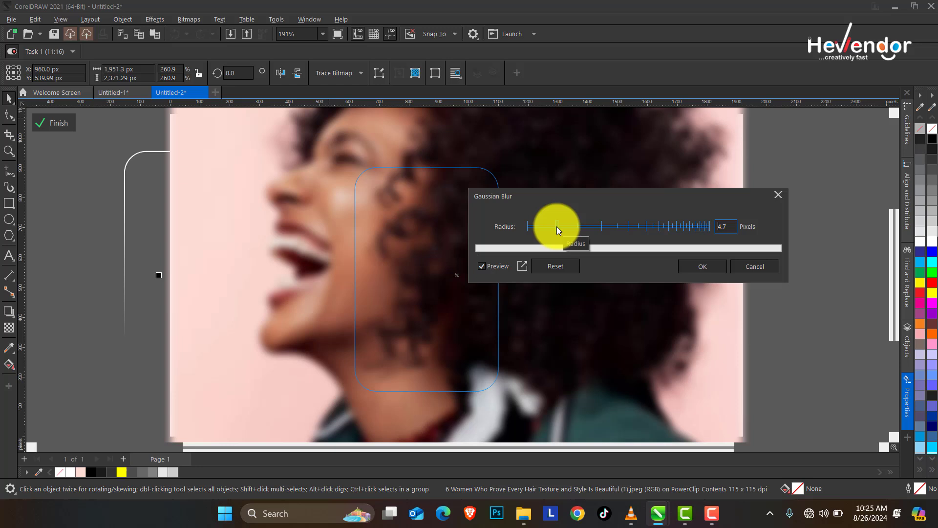
{"action": "left_click", "coordinate": [702, 266]}
{"action": "left_click", "coordinate": [83, 126]}
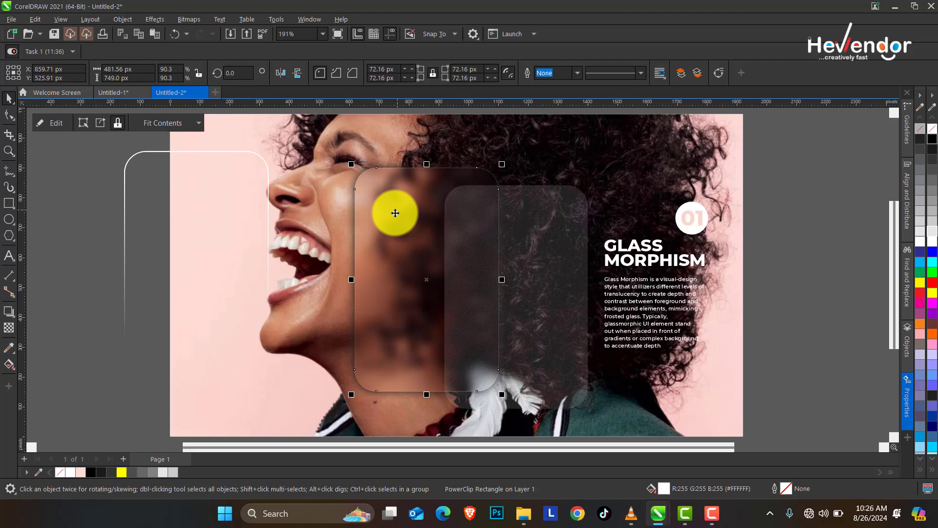
- Move the right glass rectangle over the left panel so the two form one frosted card
{"action": "left_click", "coordinate": [537, 215]}
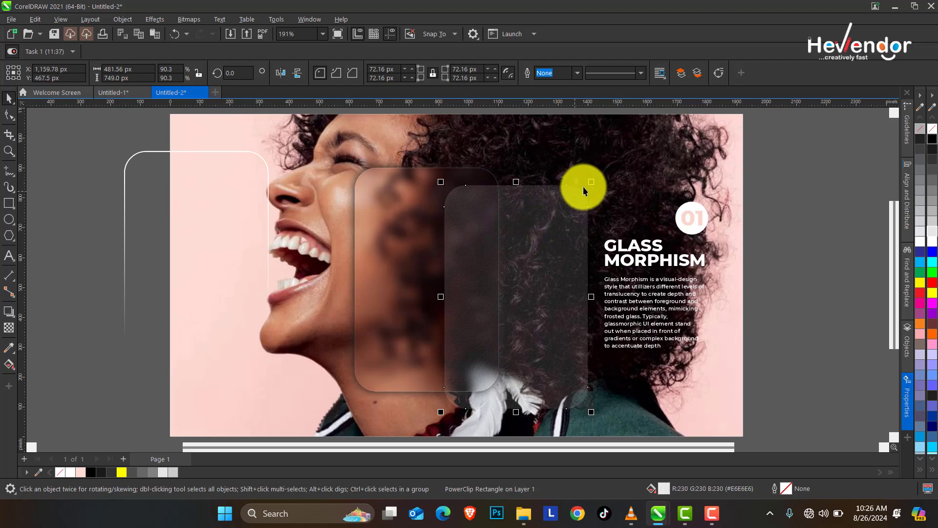
{"action": "left_click_drag", "start_coordinate": [567, 185], "coordinate": [477, 168]}
{"action": "left_click", "coordinate": [248, 152]}
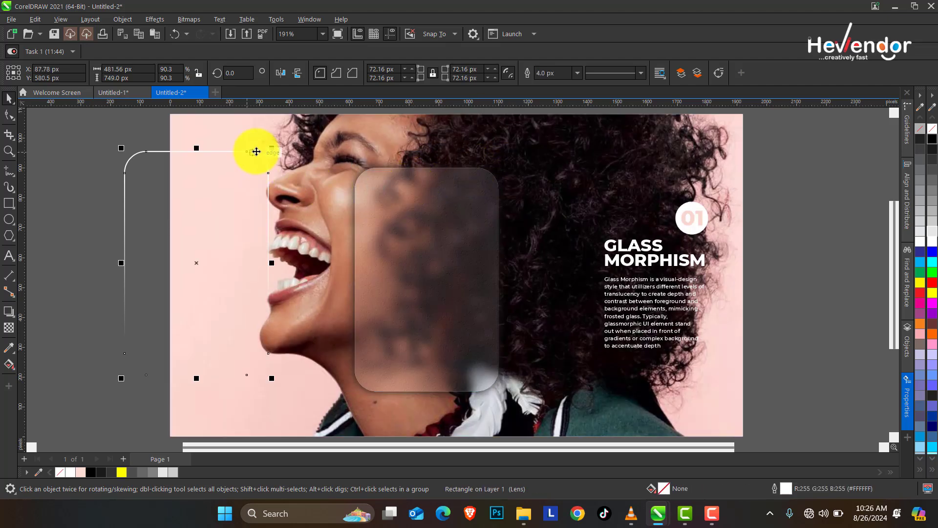
{"action": "left_click_drag", "start_coordinate": [439, 176], "coordinate": [476, 174]}
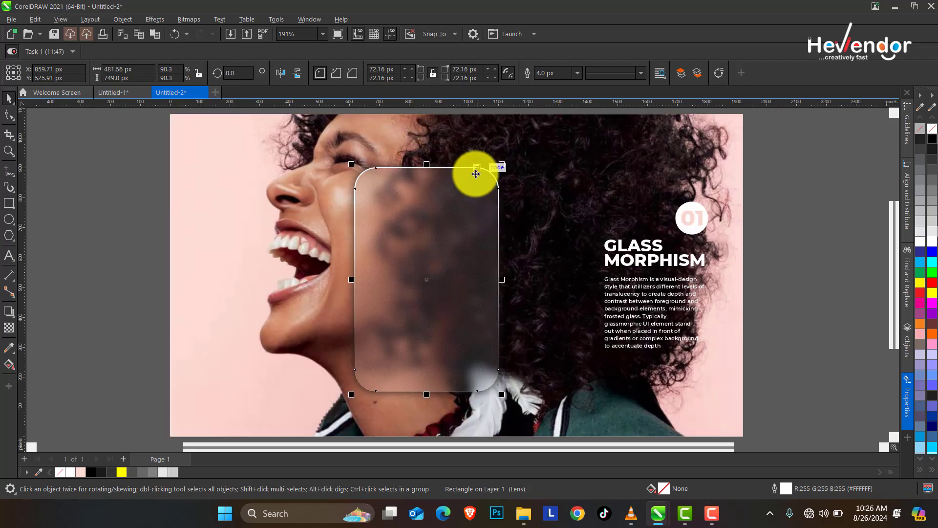
- Move the 01 badge, GLASS MORPHISM heading and paragraph onto the glass card and scale them to fit
{"action": "left_click", "coordinate": [646, 256]}
{"action": "left_click_drag", "start_coordinate": [552, 360], "coordinate": [552, 360]}
{"action": "left_click_drag", "start_coordinate": [659, 293], "coordinate": [432, 279]}
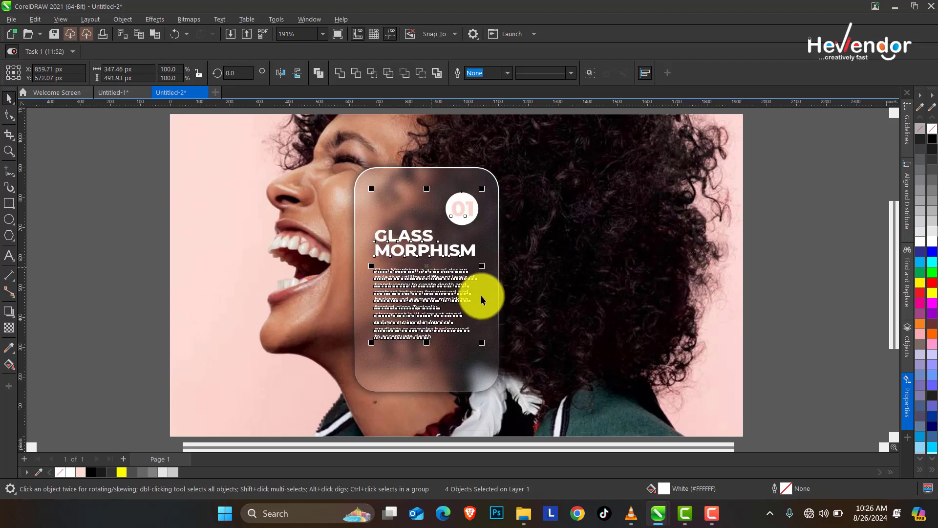
{"action": "left_click_drag", "start_coordinate": [370, 349], "coordinate": [362, 365]}
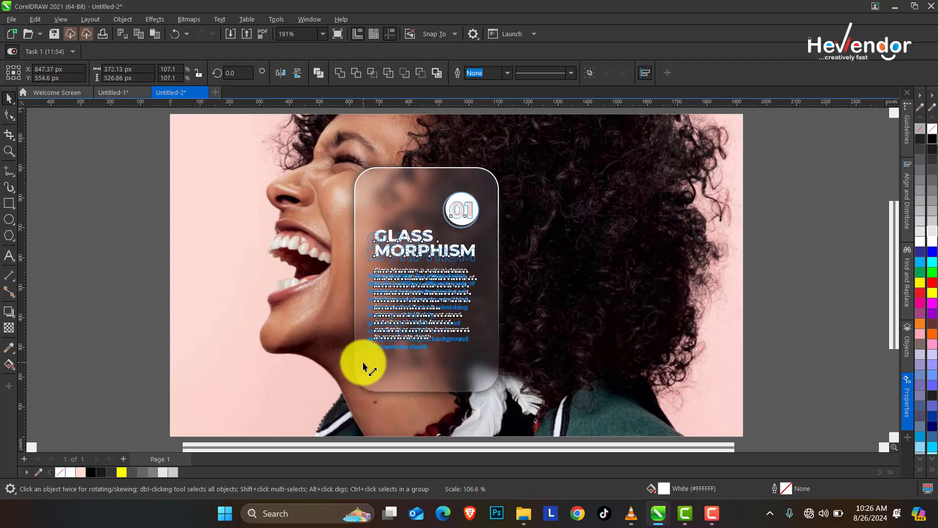
{"action": "left_click_drag", "start_coordinate": [486, 185], "coordinate": [488, 178]}
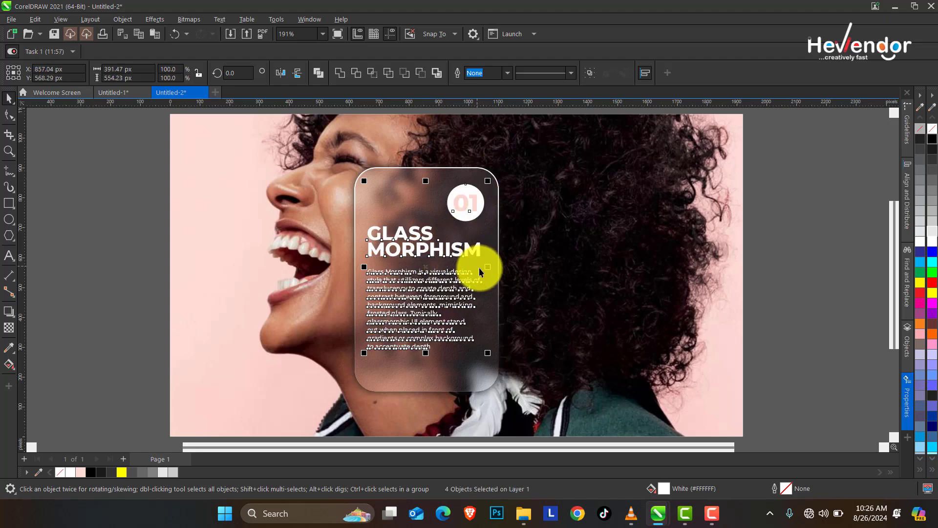
{"action": "left_click_drag", "start_coordinate": [490, 354], "coordinate": [491, 363]}
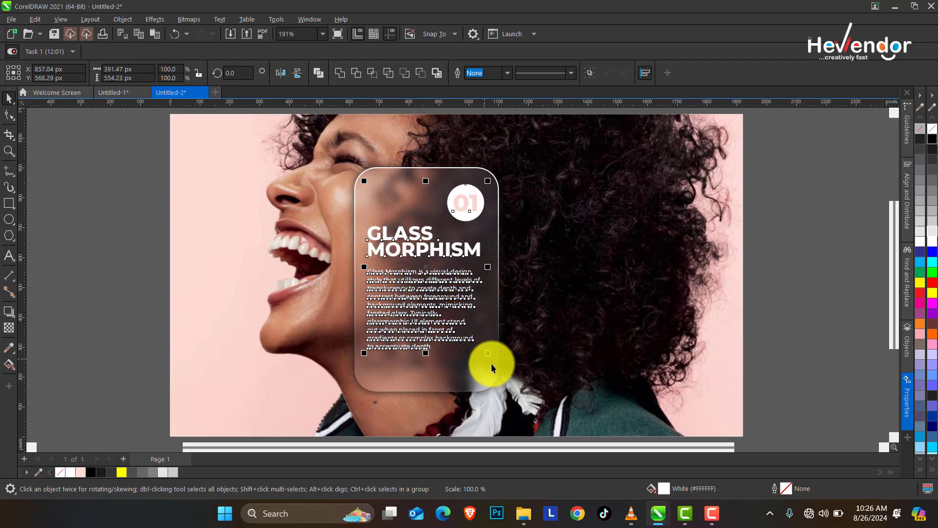
{"action": "left_click", "coordinate": [8, 153]}
{"action": "left_click_drag", "start_coordinate": [168, 114], "coordinate": [741, 427]}
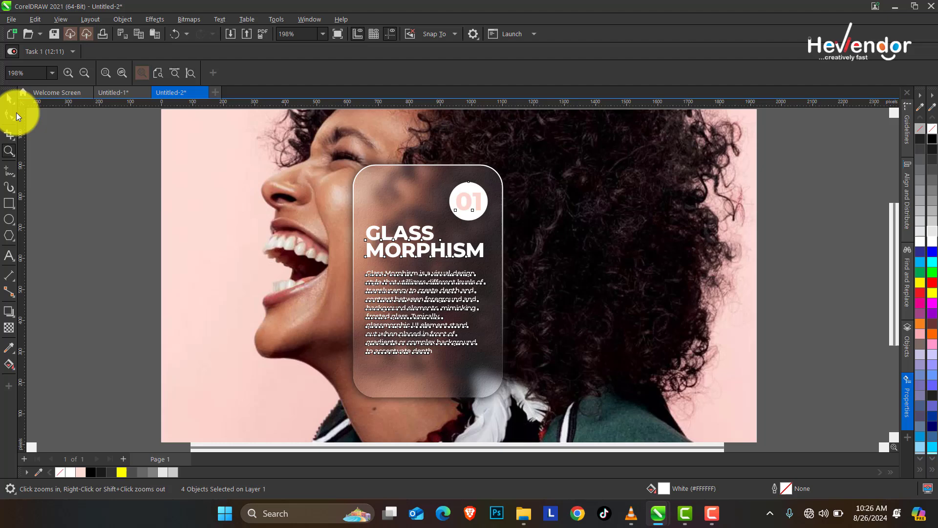
{"action": "key", "text": "space"}
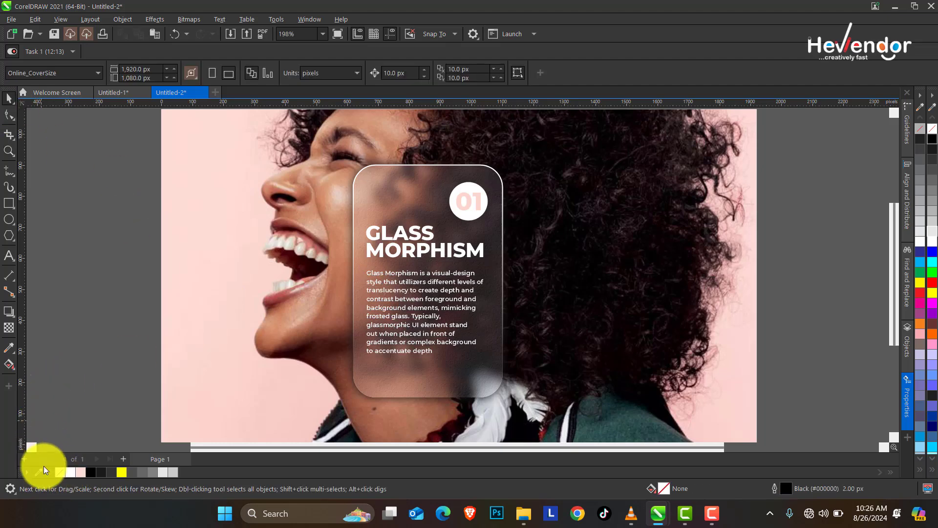
{"action": "left_click", "coordinate": [482, 205]}
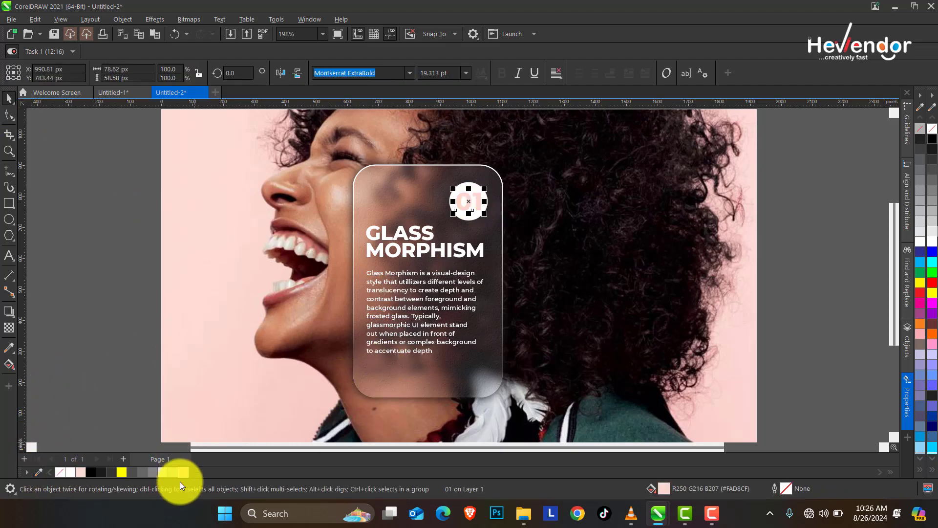